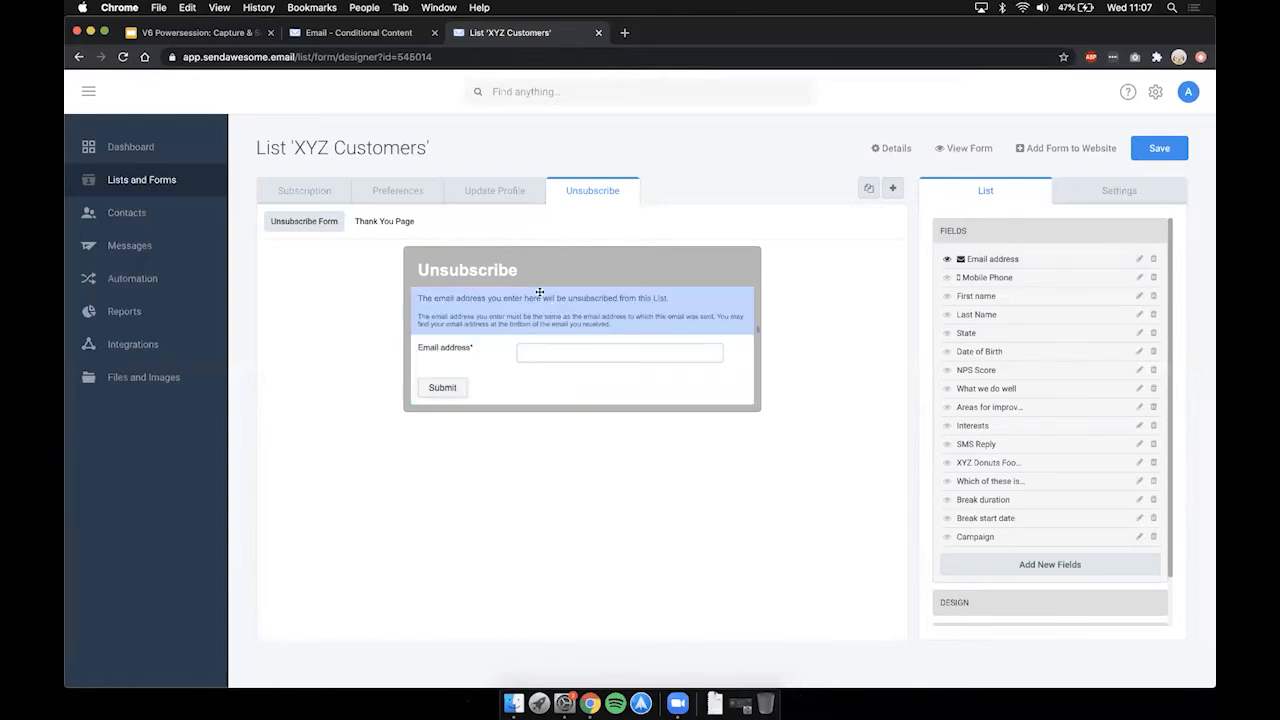
- On the Subscription web form, hide the Last Name field and show the Interests field
left_click(335, 191)
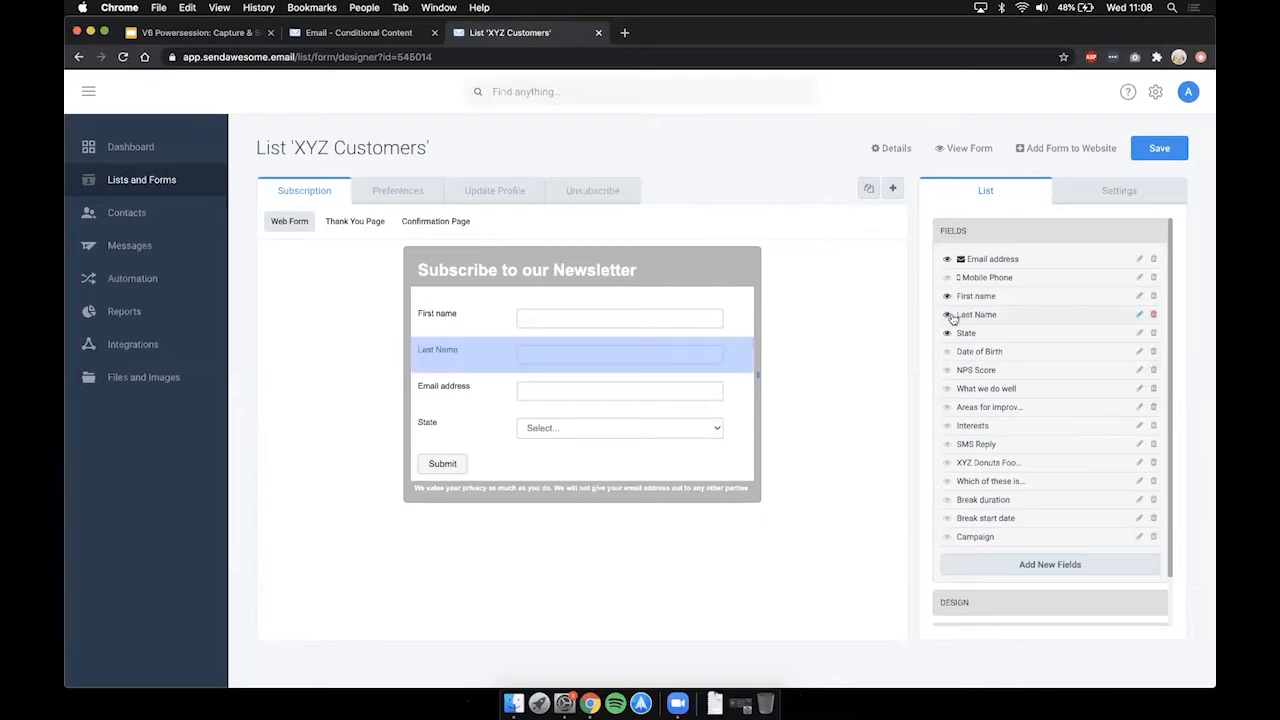
left_click(946, 316)
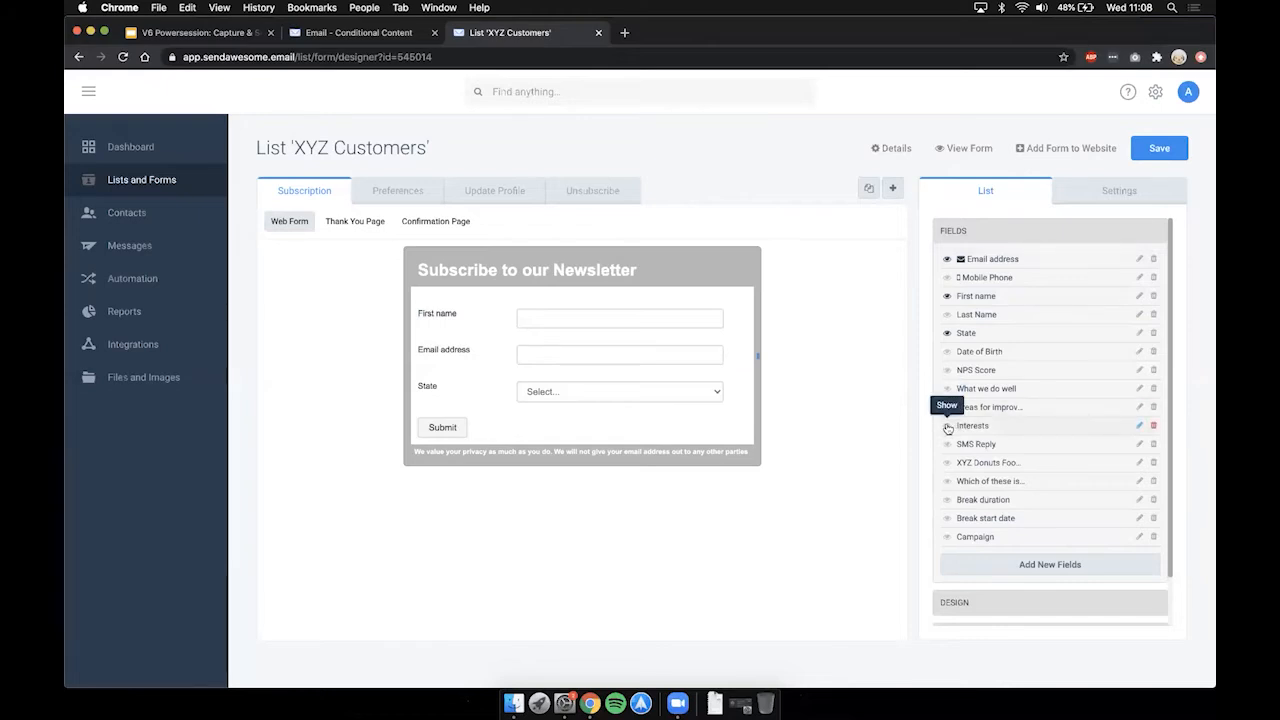
left_click(948, 428)
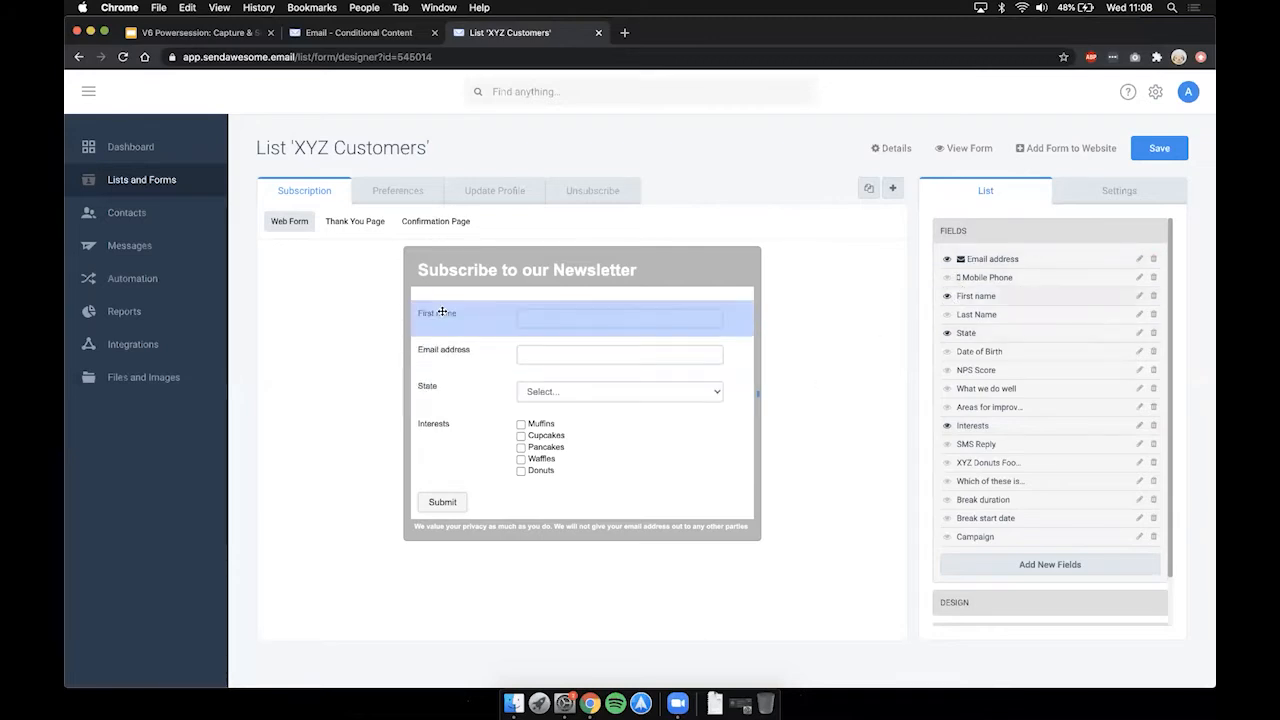
- Make the First name and Email address fields mandatory on the subscription form
left_click(442, 312)
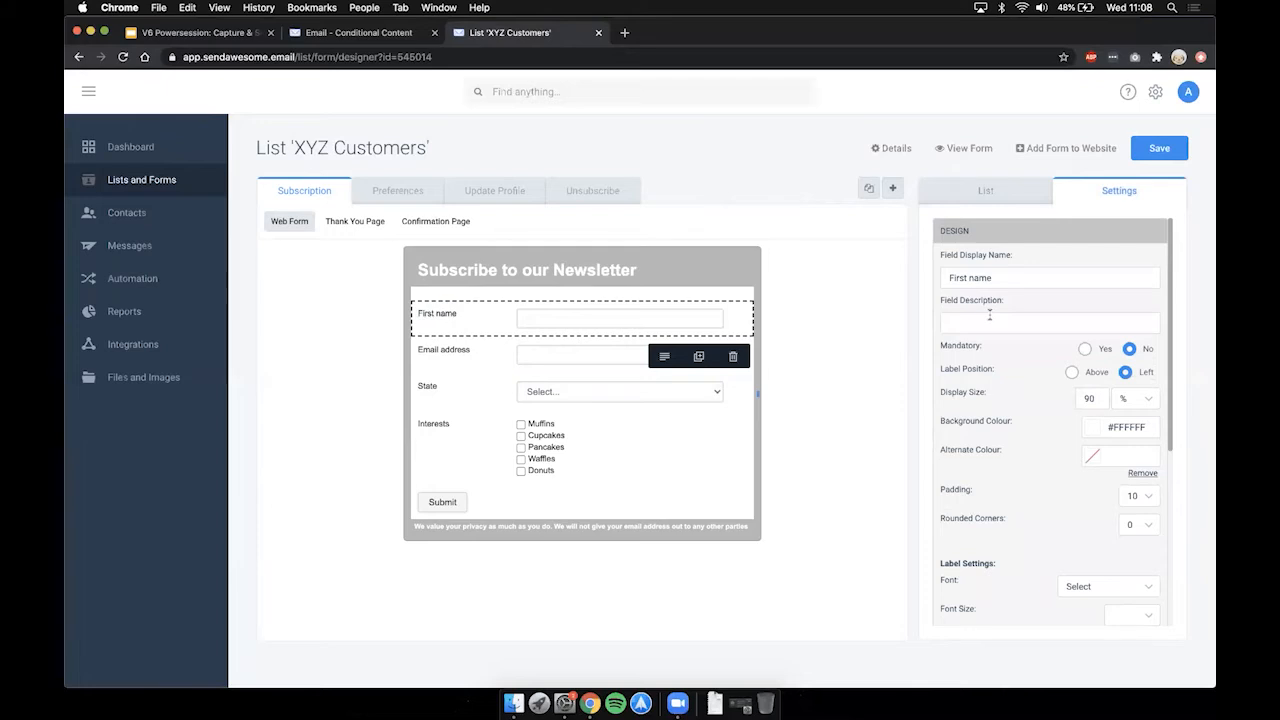
left_click(1084, 348)
left_click(567, 357)
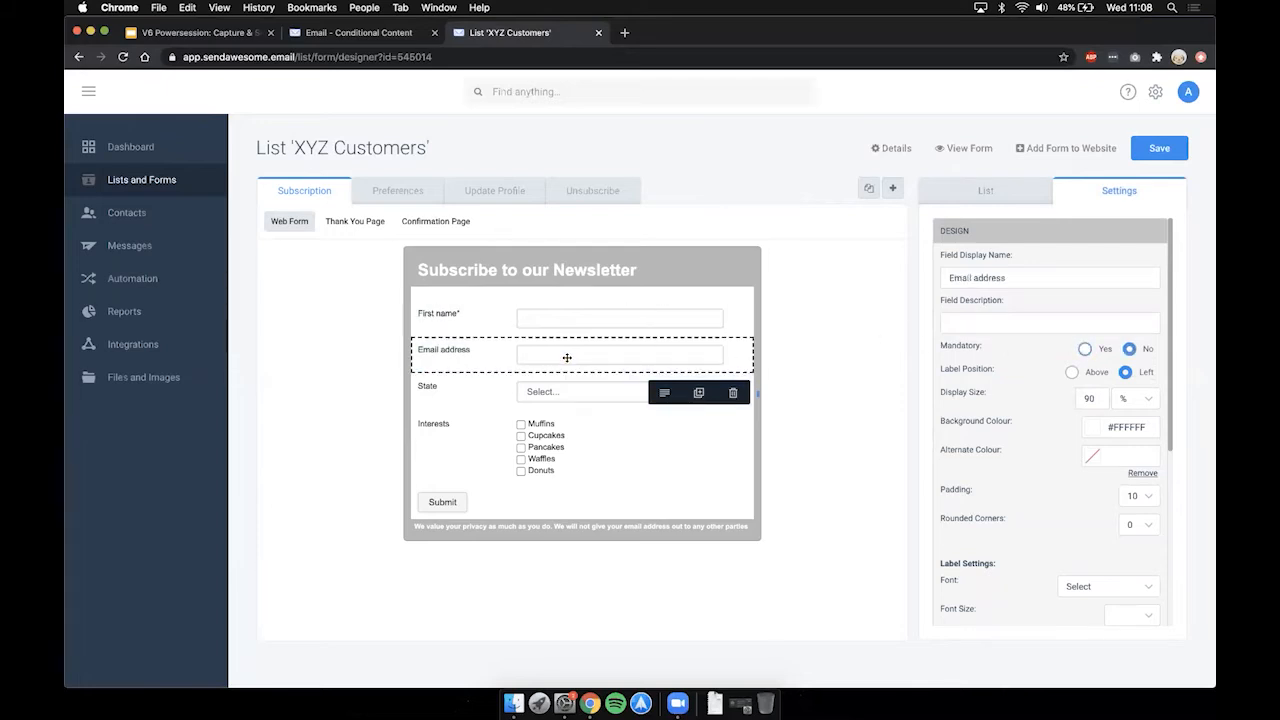
left_click(1085, 349)
- Set the label position to Above for the Email address, First name, State and Interests fields
left_click(1072, 373)
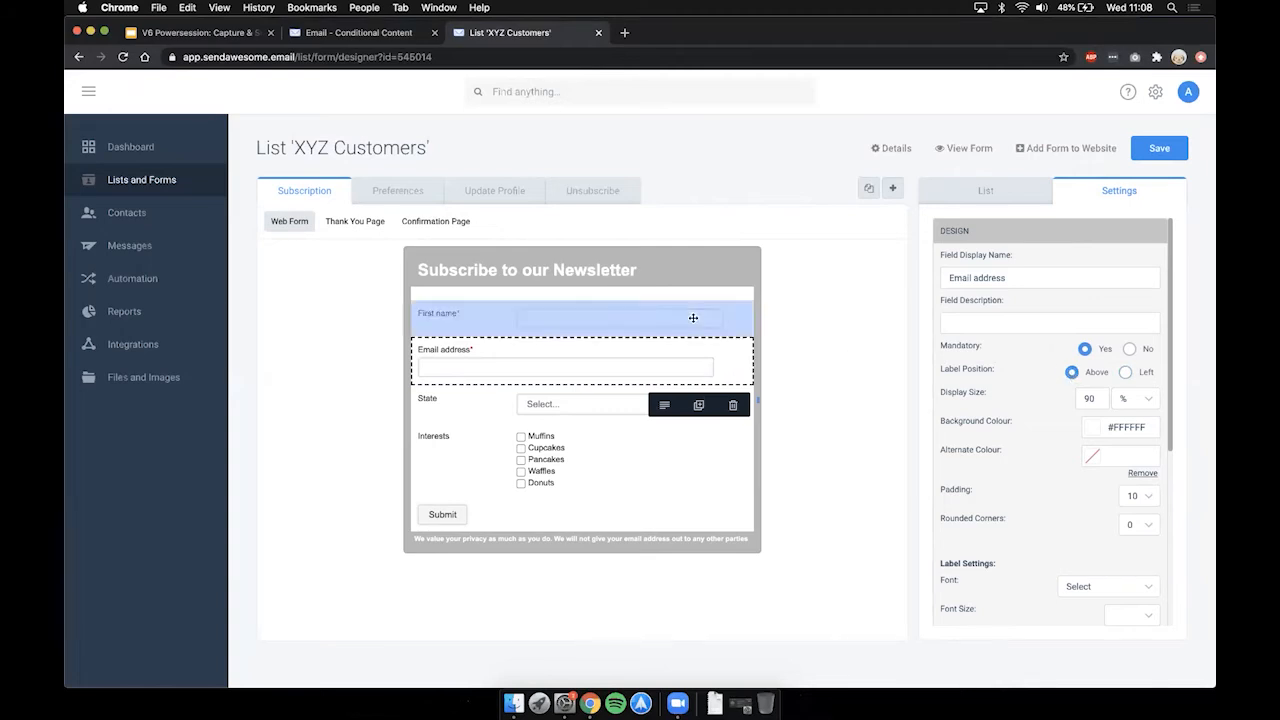
left_click(695, 320)
left_click(1072, 372)
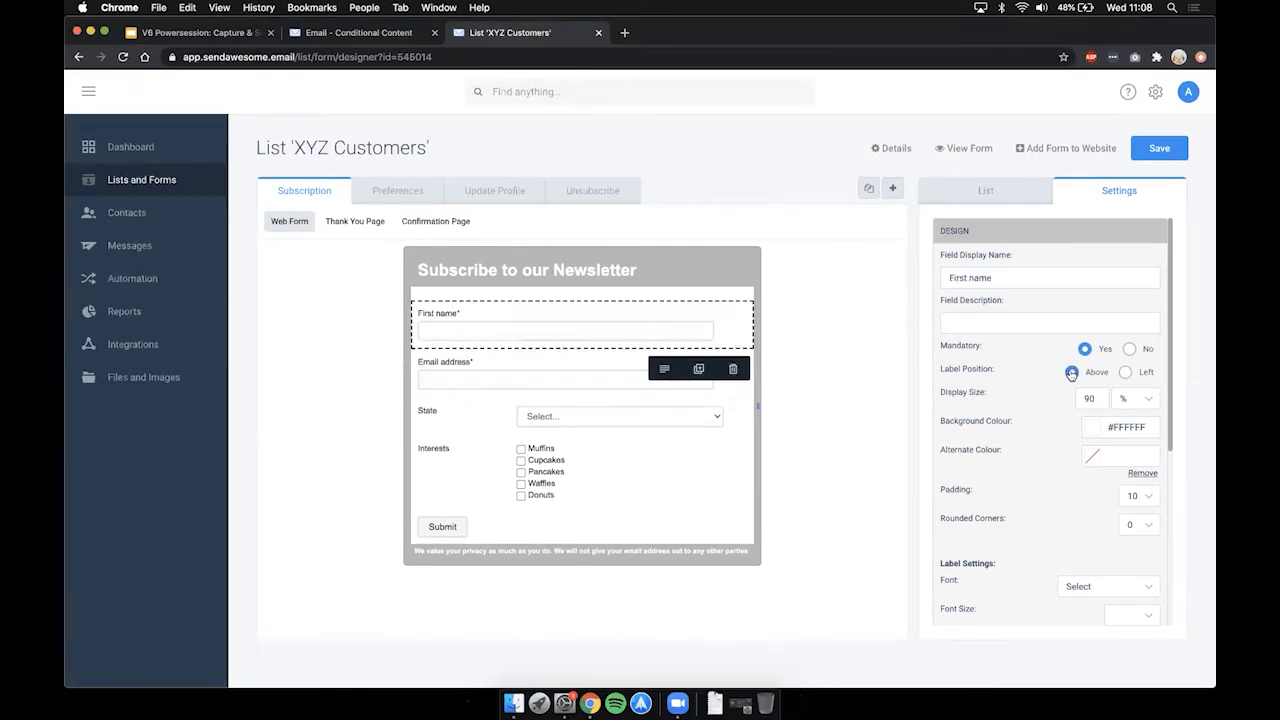
left_click(586, 416)
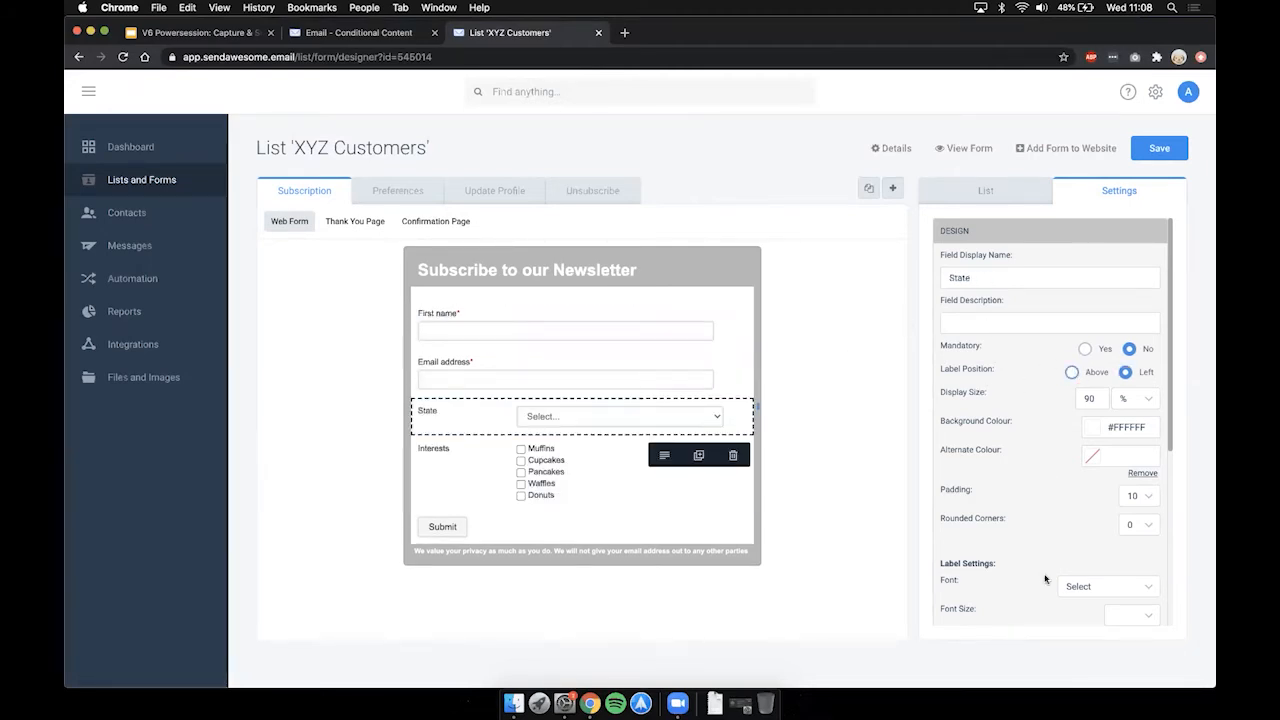
left_click(1072, 372)
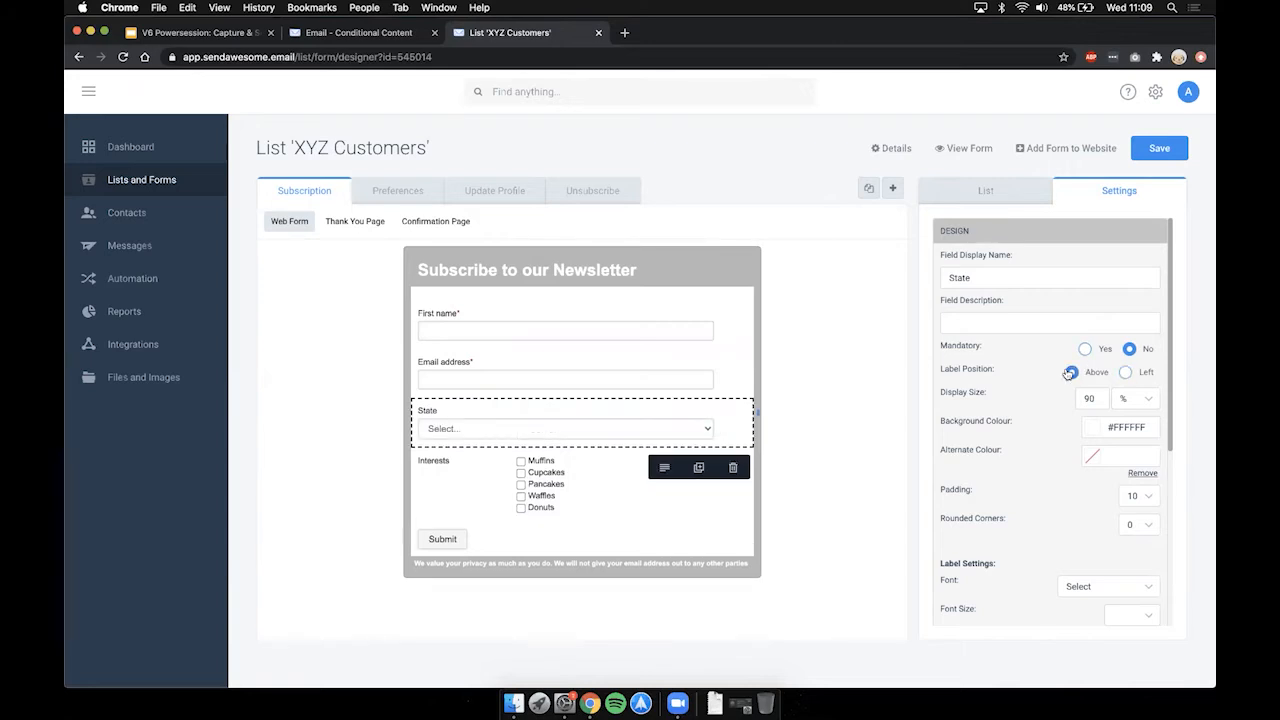
left_click(578, 465)
left_click(1072, 372)
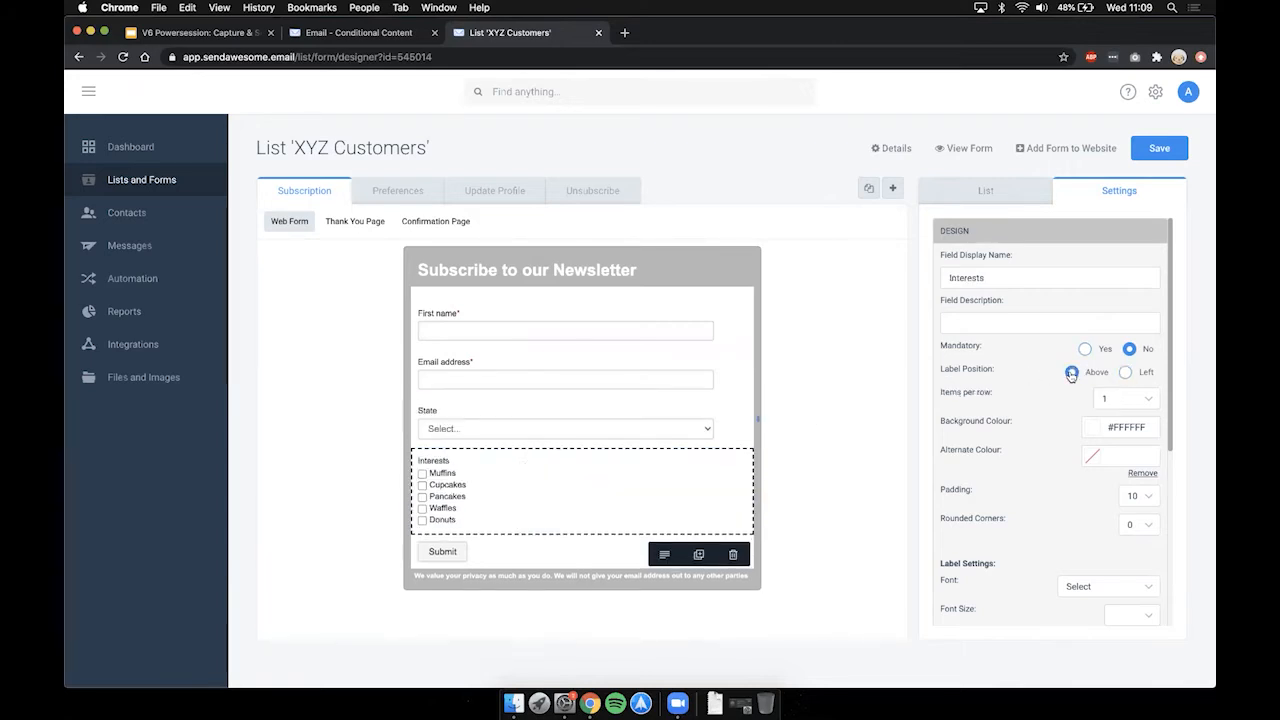
left_click(823, 398)
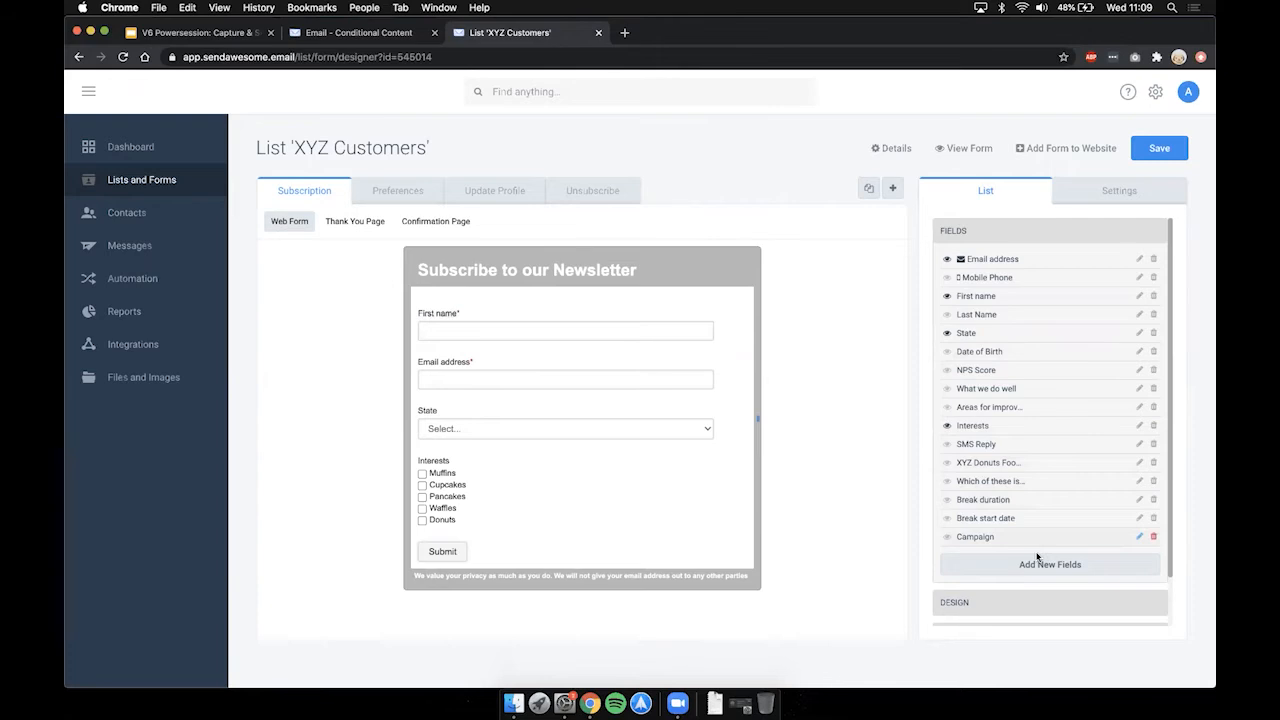
- Add a new custom Checkbox field to the list
left_click(1068, 566)
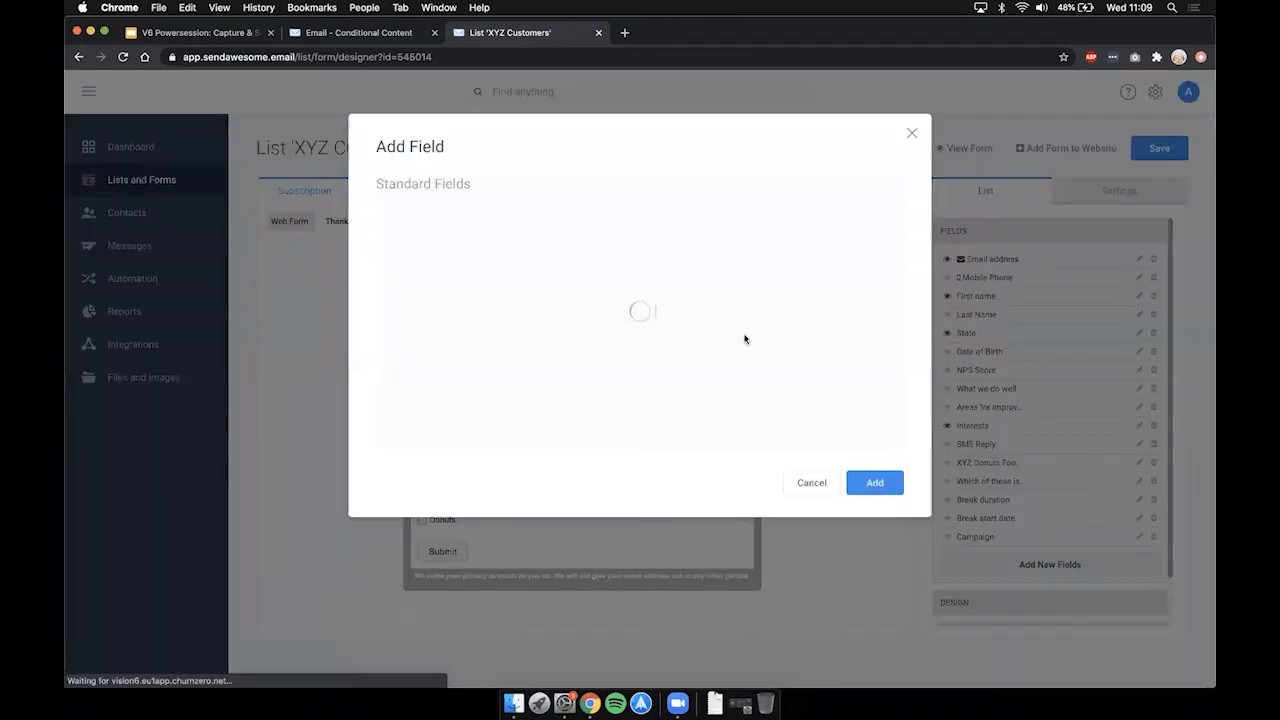
scroll(742, 261, "down", 5)
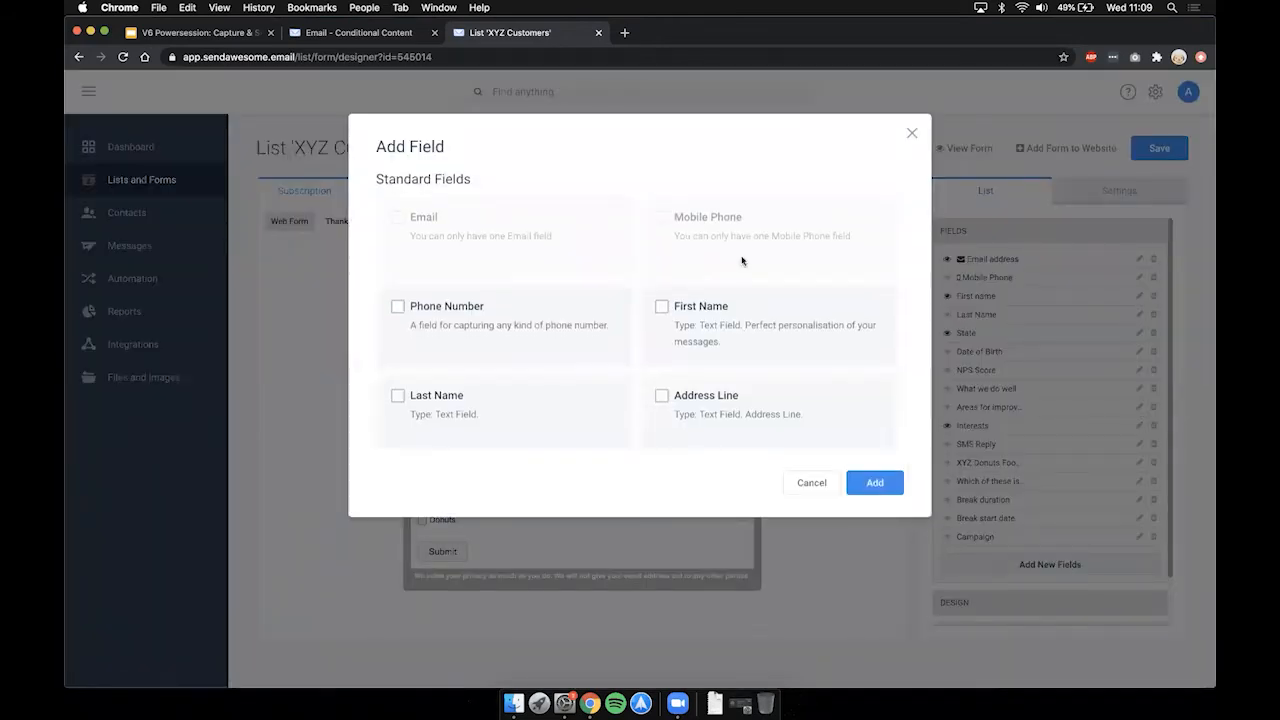
scroll(742, 261, "down", 1)
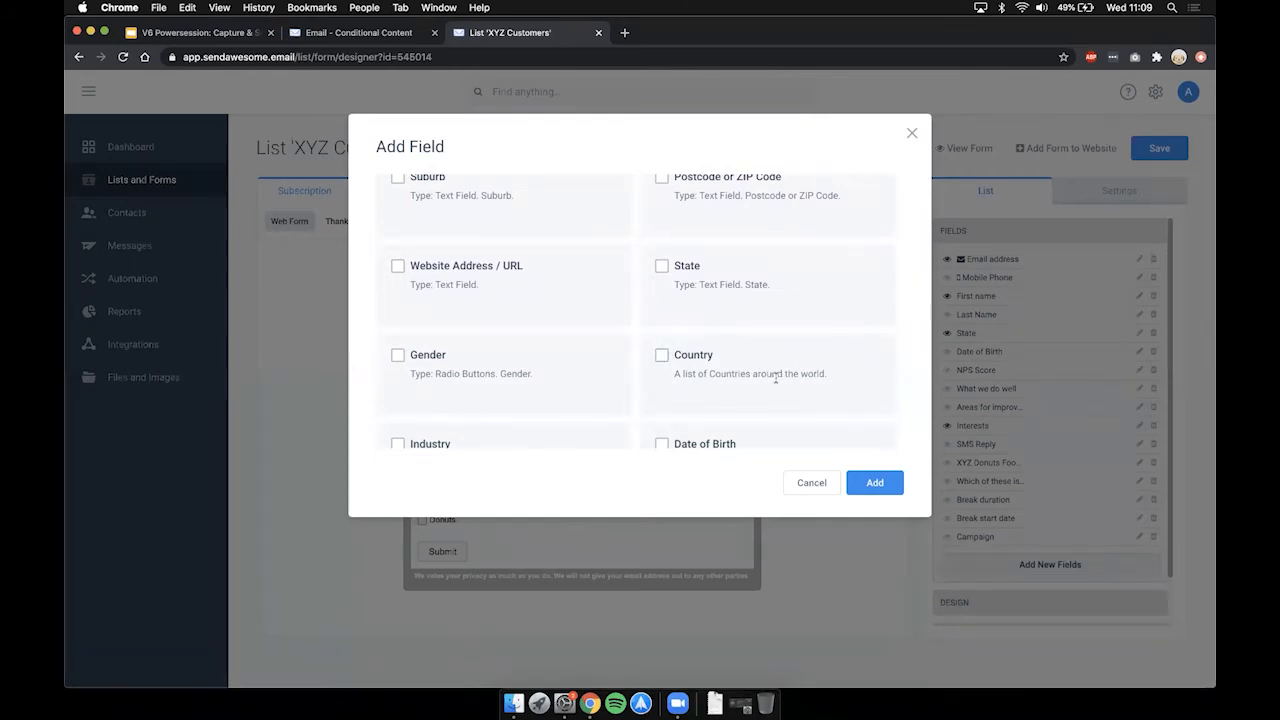
scroll(776, 377, "down", 3)
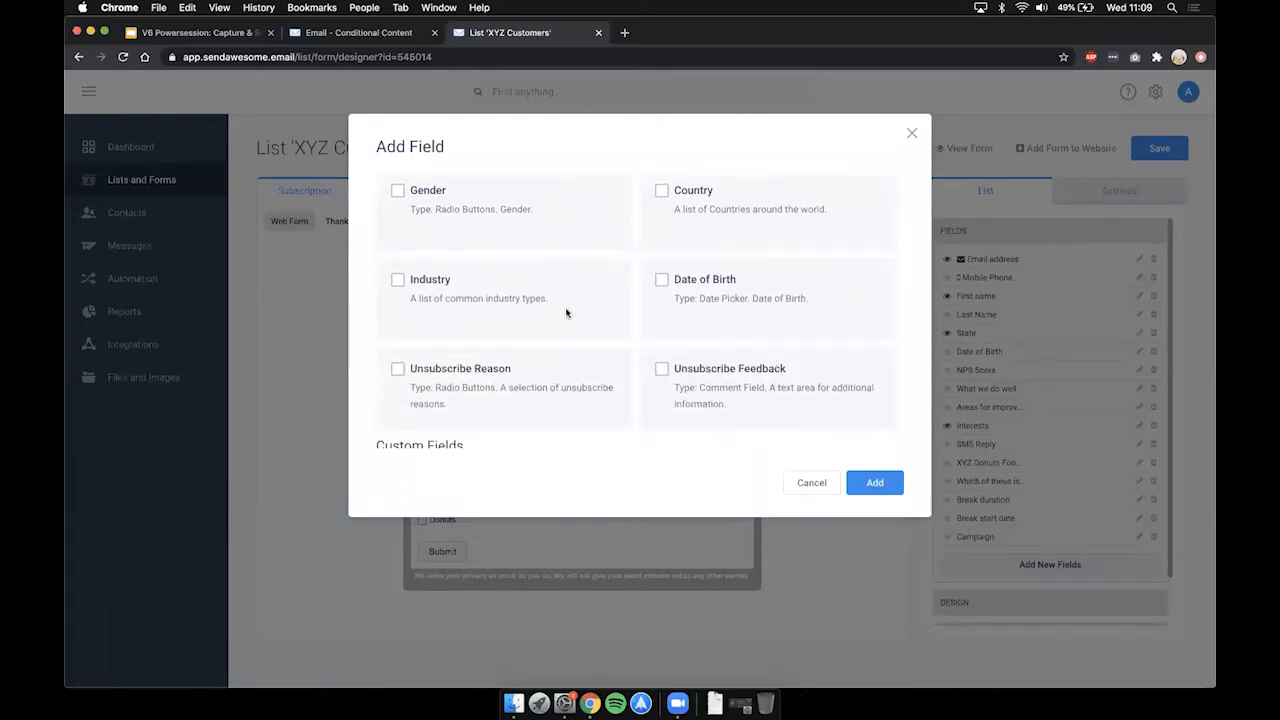
scroll(750, 347, "down", 3)
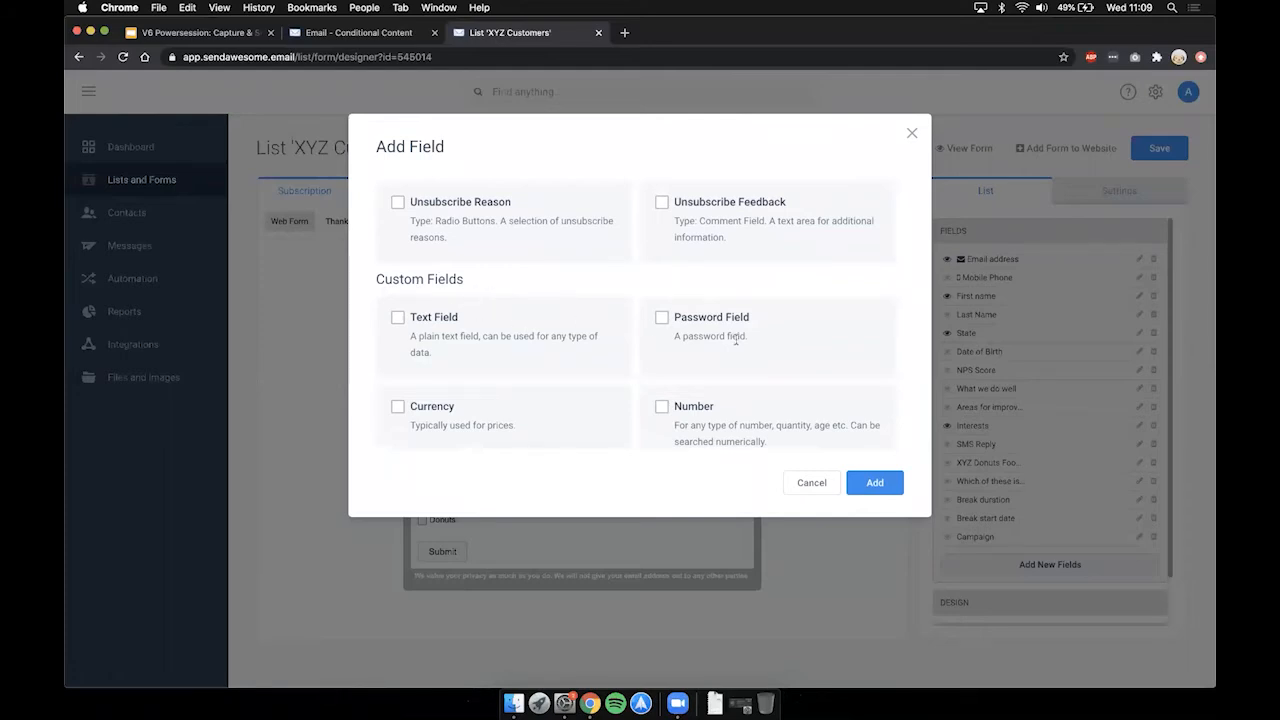
scroll(736, 340, "down", 3)
scroll(736, 343, "down", 4)
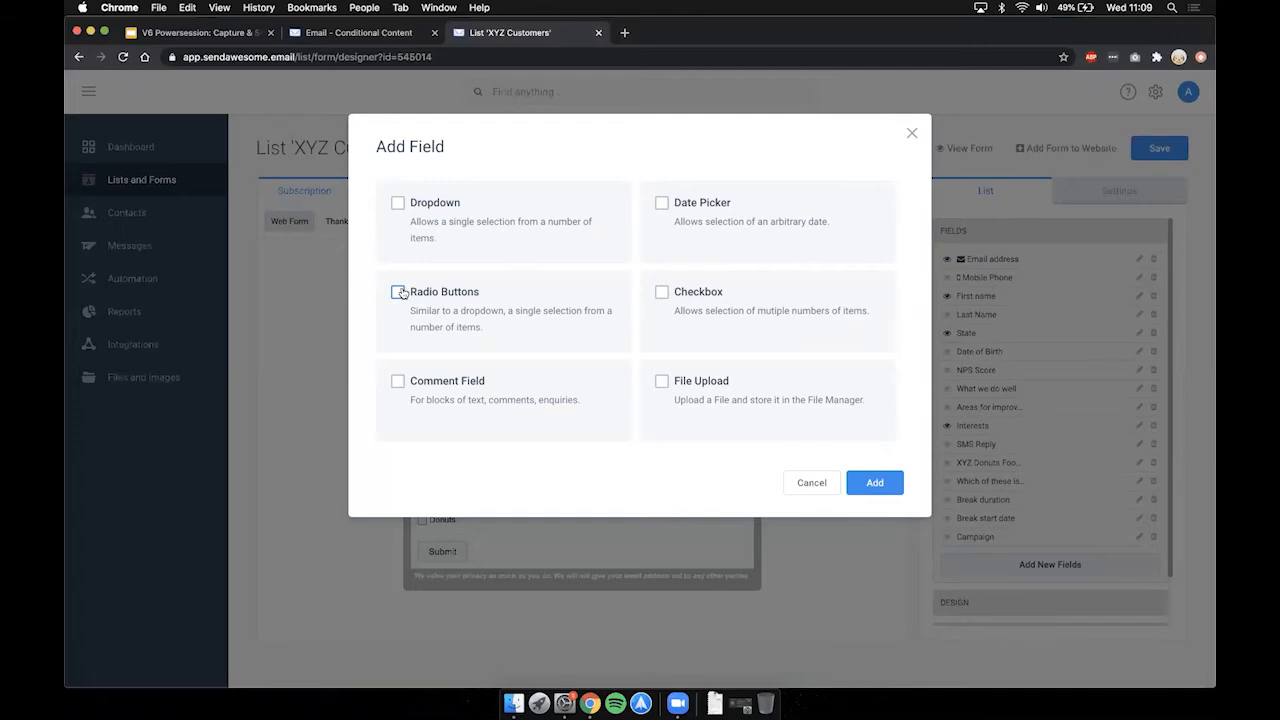
left_click(663, 293)
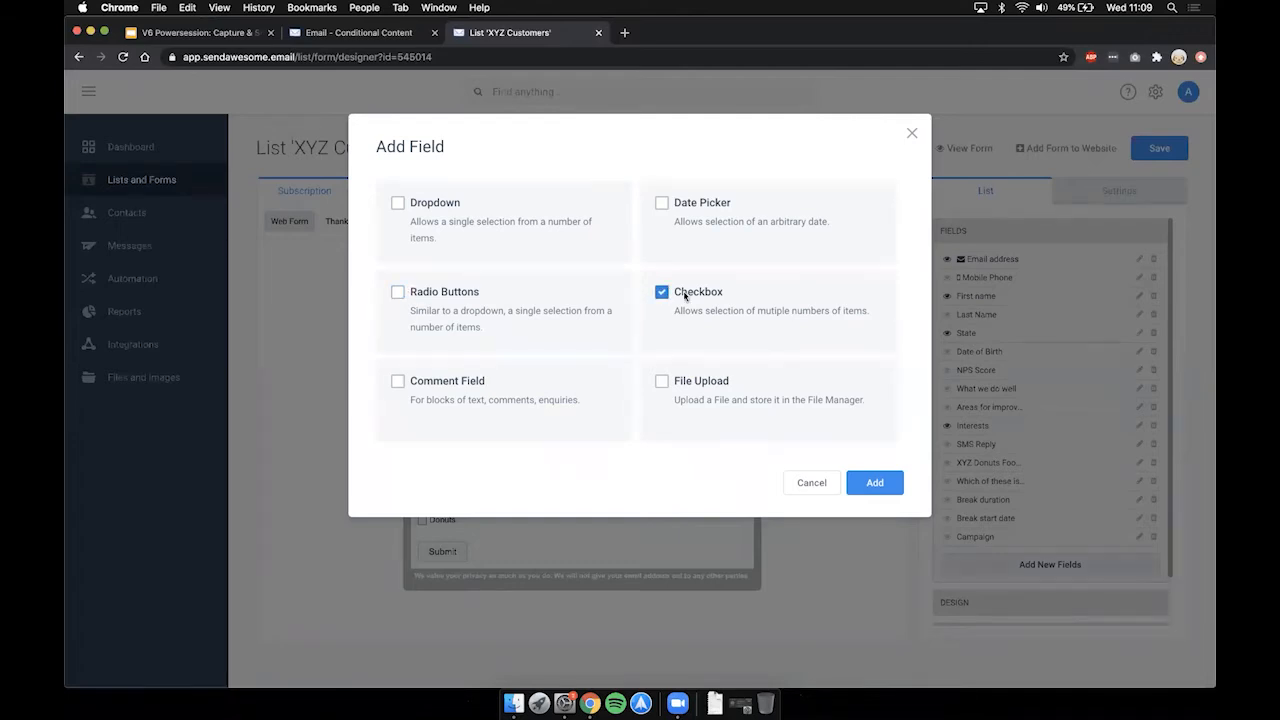
left_click(879, 484)
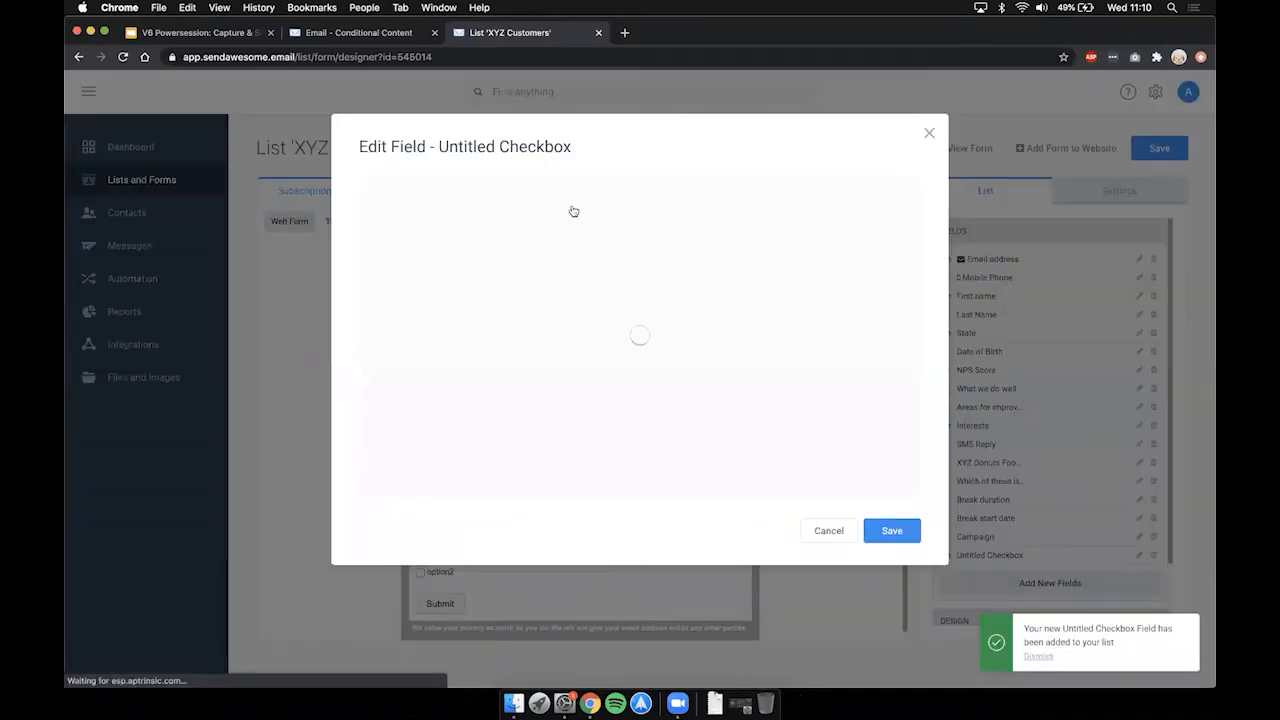
- Name the new checkbox field Dietary and rename its option1 item to Gluten free
left_click_drag(624, 249, 546, 249)
type("Dietary")
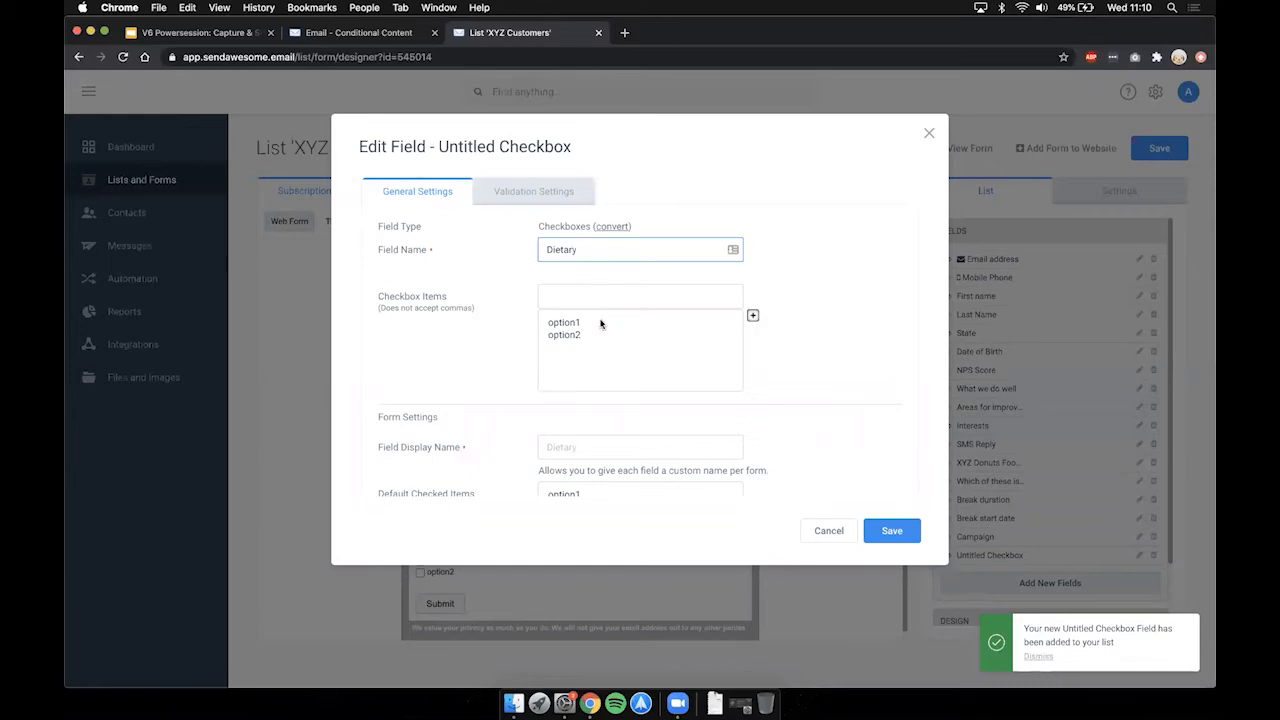
left_click(601, 323)
left_click(762, 372)
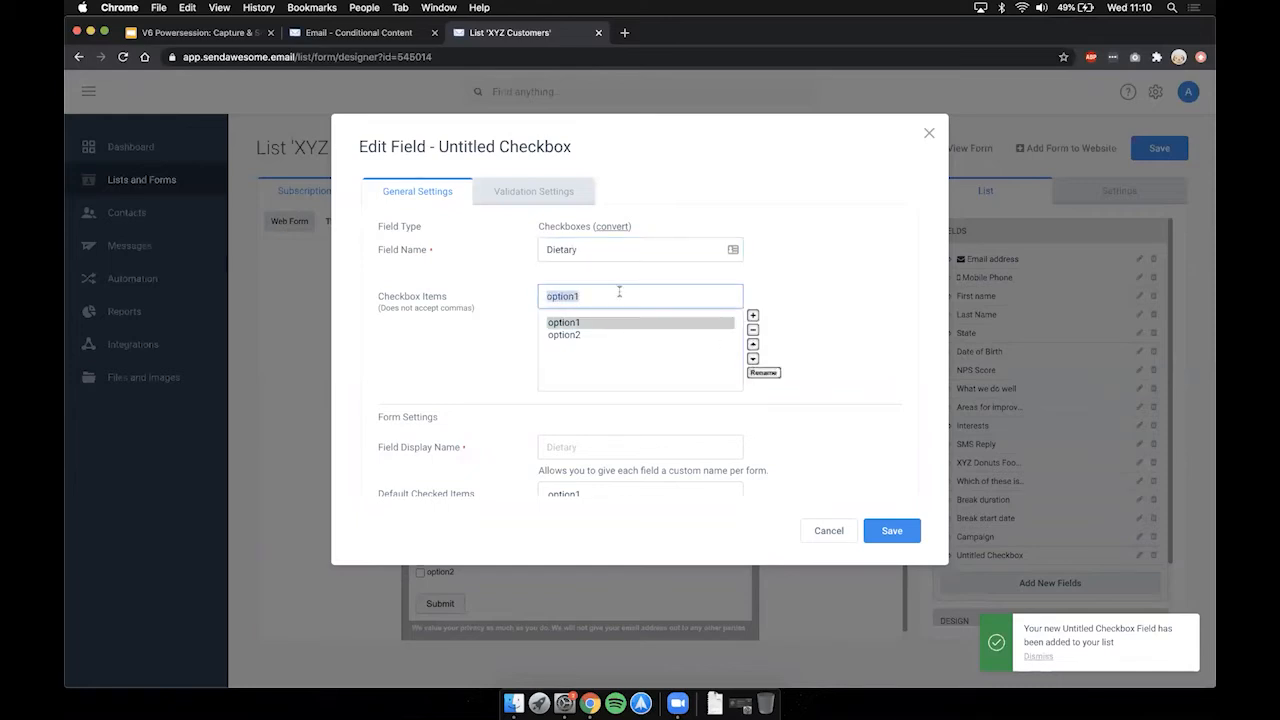
type("Gluten free")
left_click(753, 315)
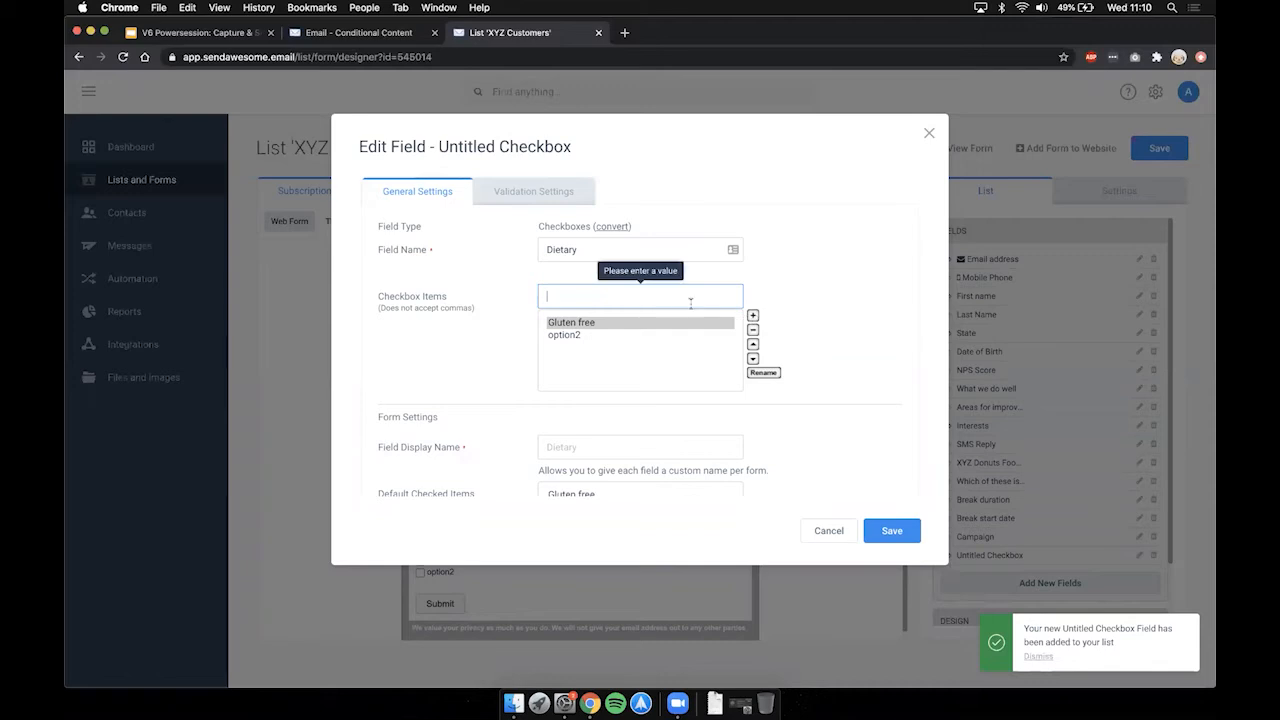
- Add a Vegetarian item to the Dietary checkboxes and rename option2 to Paleo
type("Vegetarian")
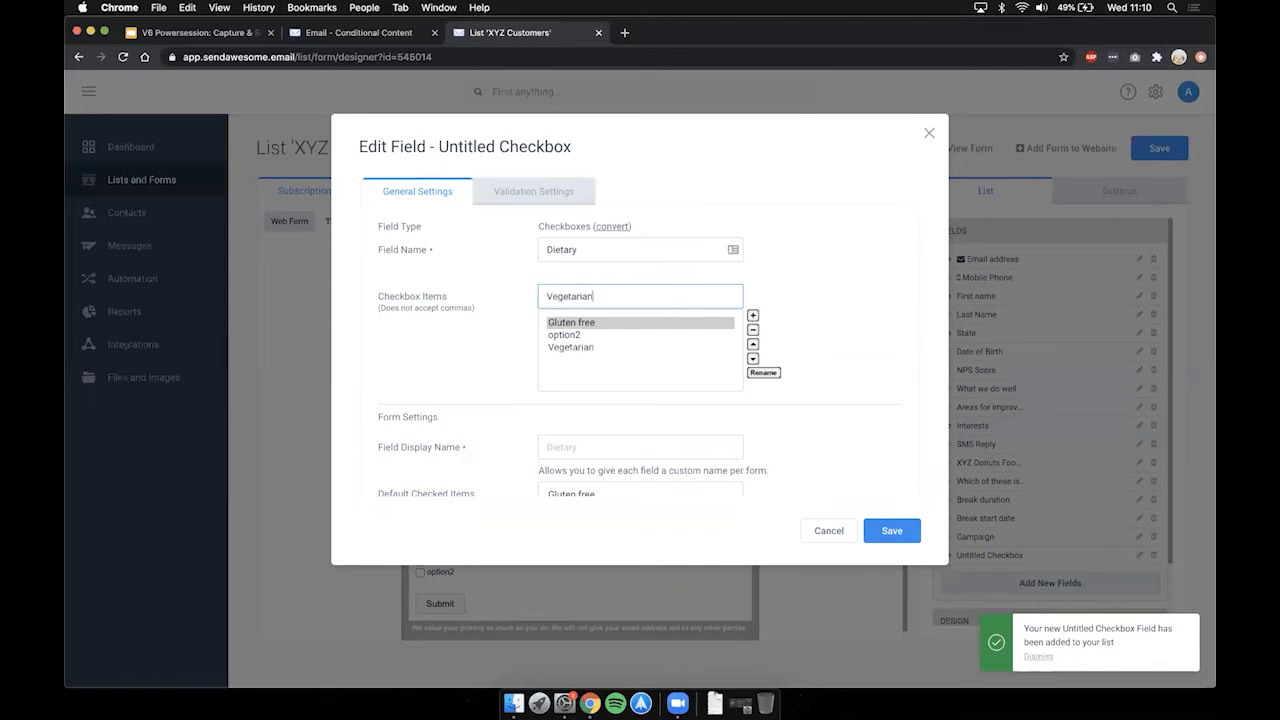
left_click(753, 358)
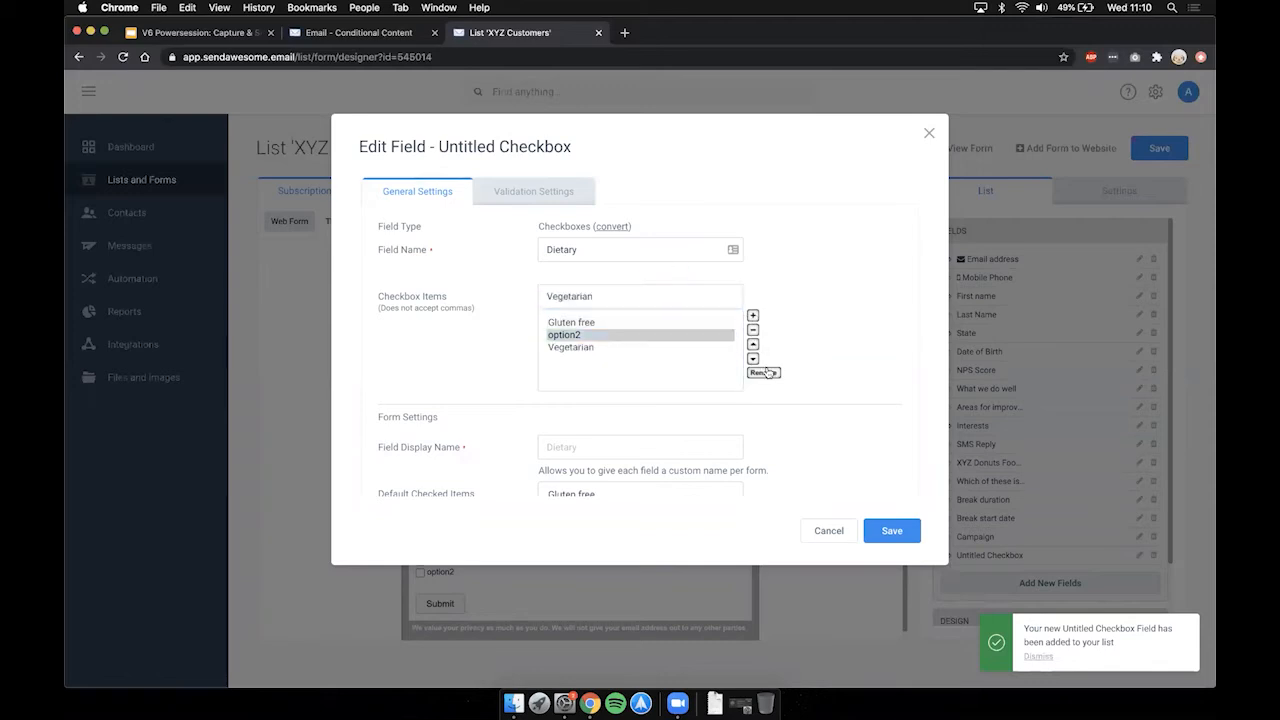
double_click(637, 303)
type("Paleo")
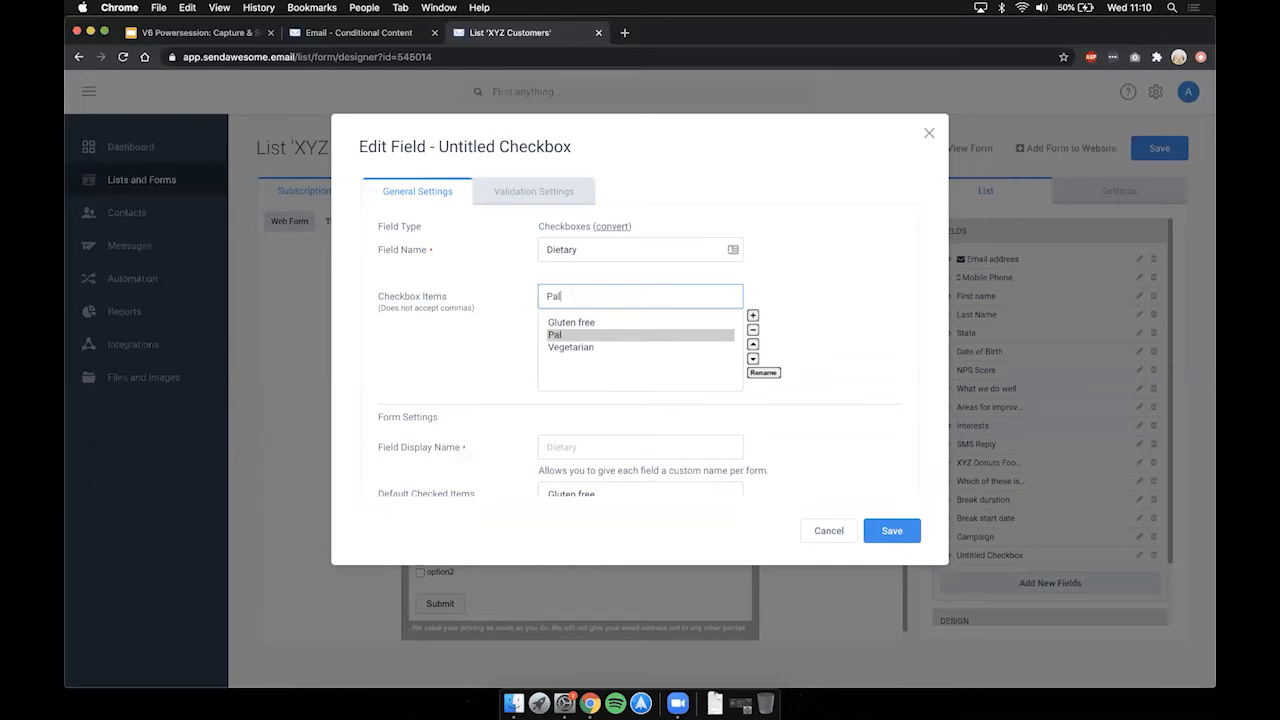
left_click(796, 331)
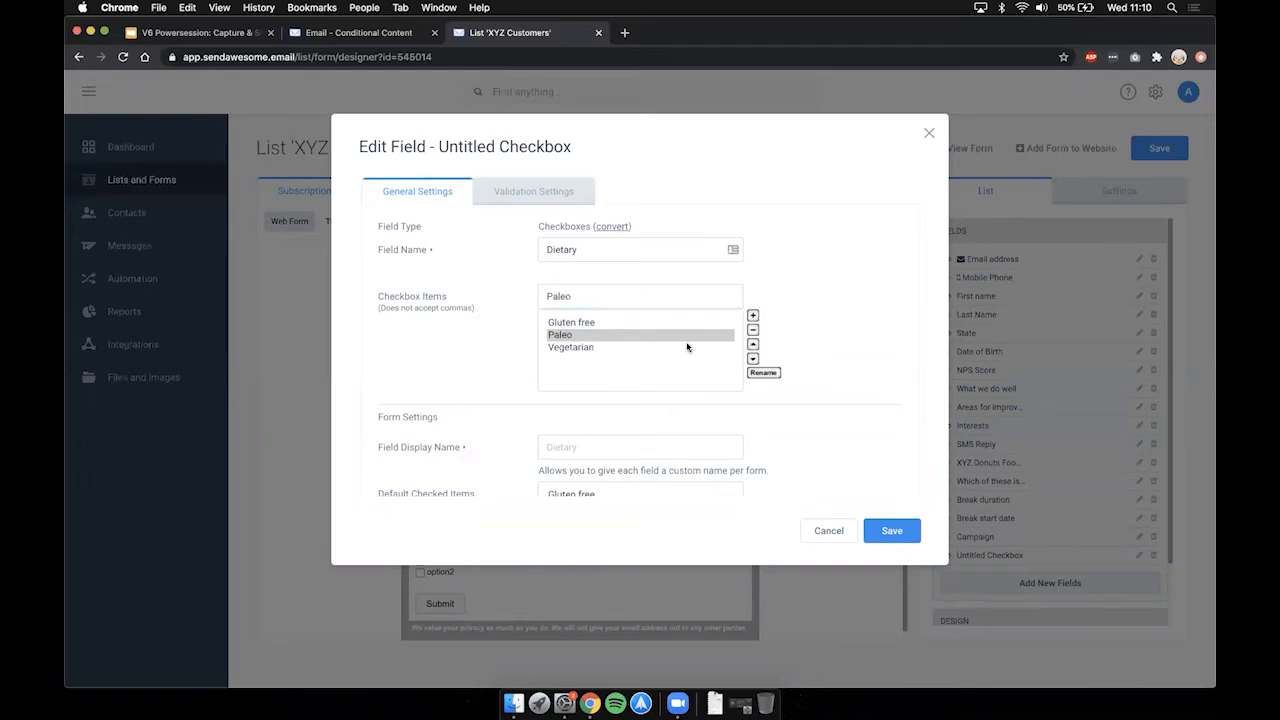
- Save the Dietary field settings and move the field directly below Email address on the form
scroll(817, 414, "down", 3)
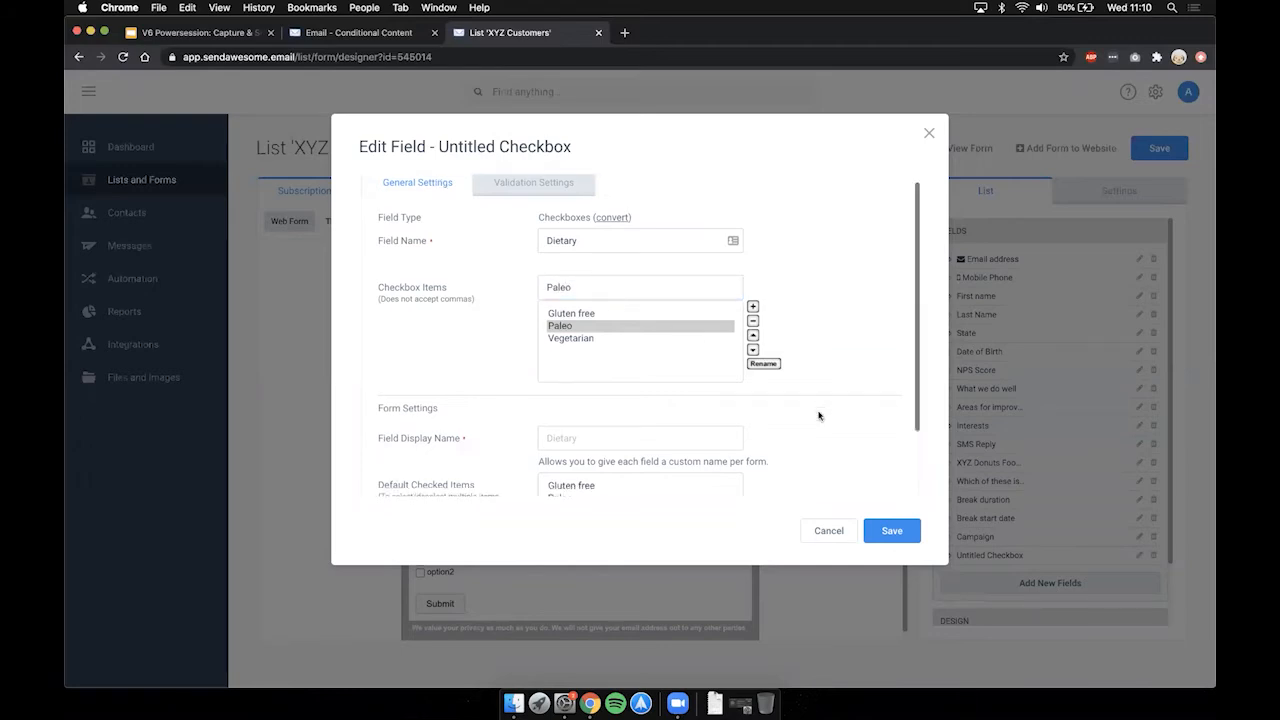
left_click(890, 531)
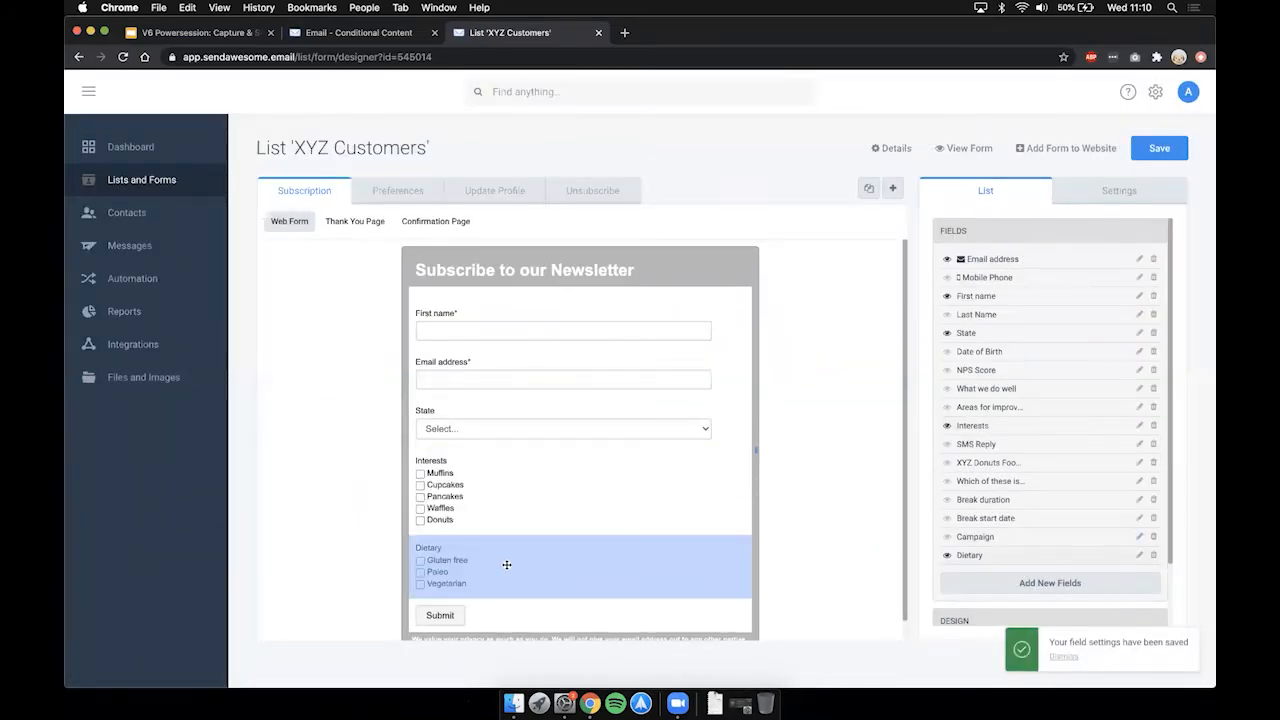
left_click_drag(506, 564, 471, 377)
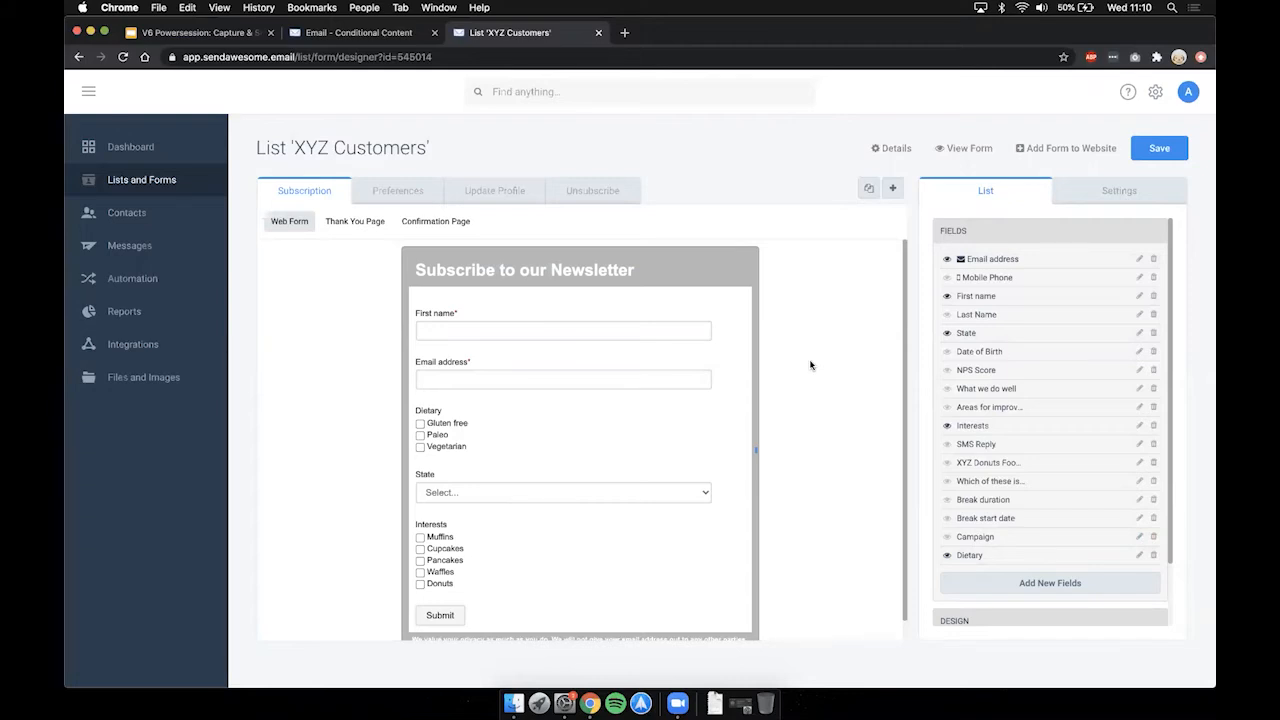
- Add a Paragraph component to the form and place it between the Email address and Dietary fields
left_click(555, 328)
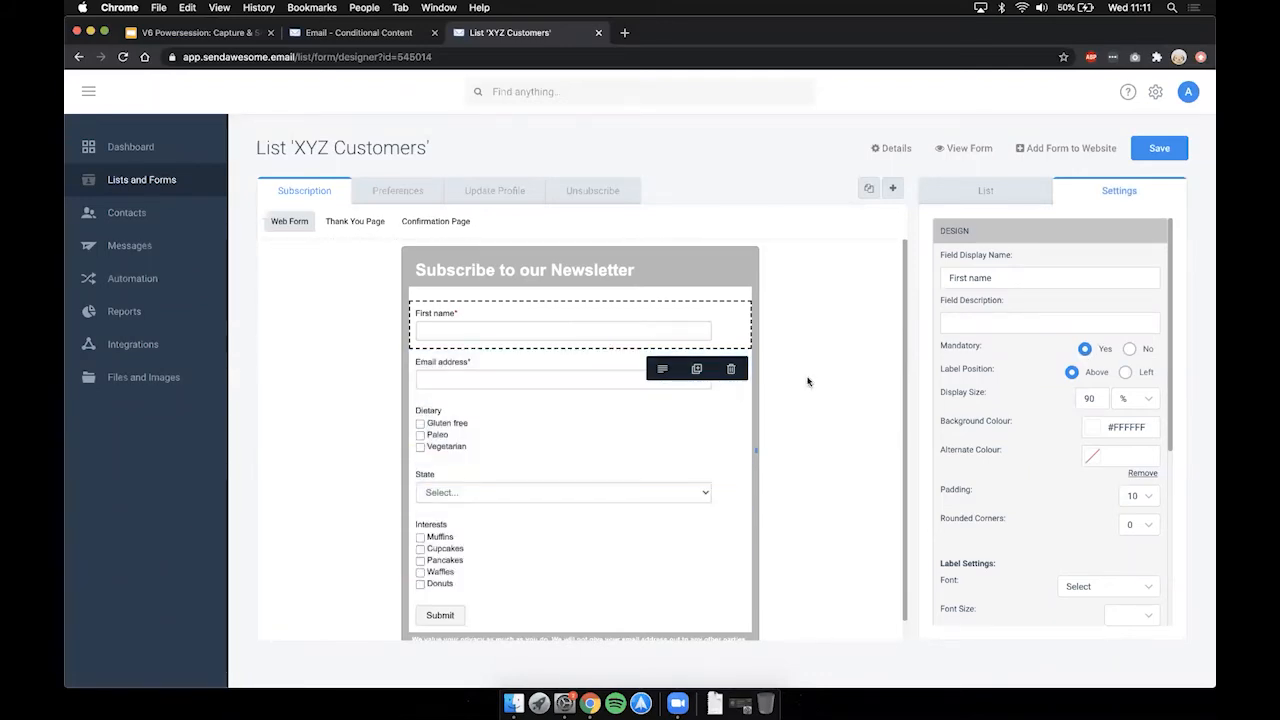
left_click(969, 190)
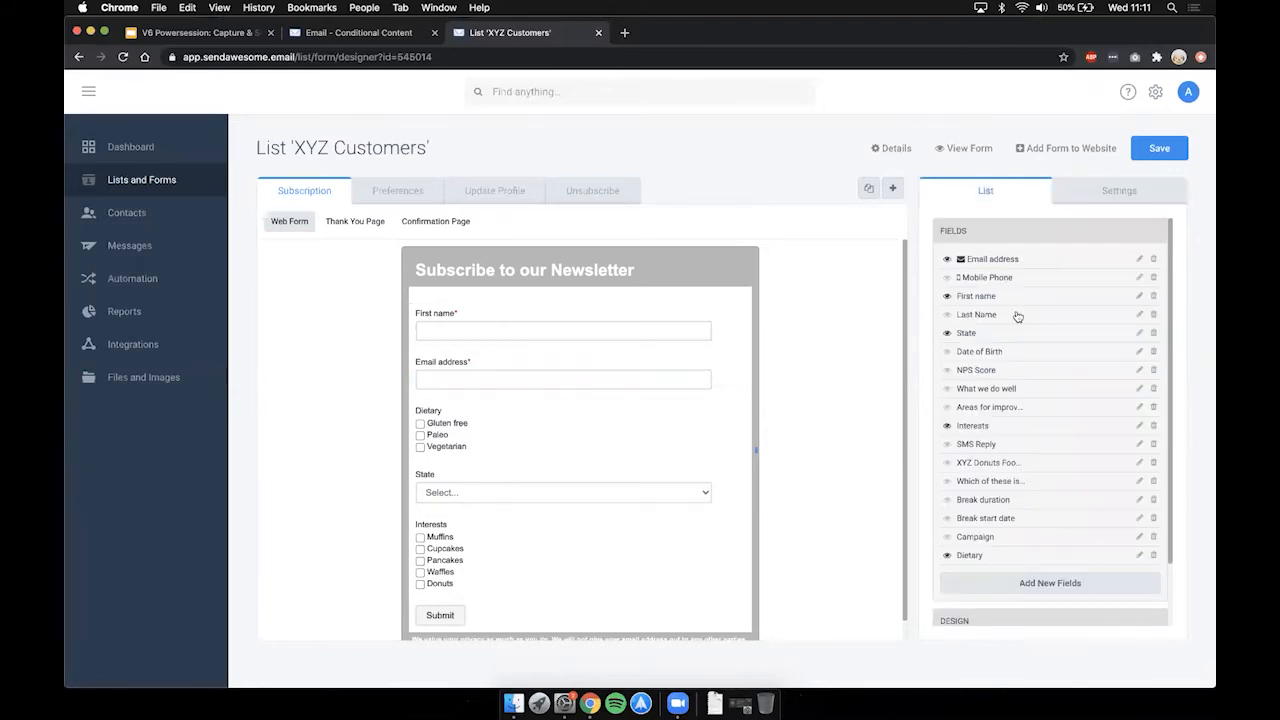
left_click(1080, 230)
left_click(1050, 301)
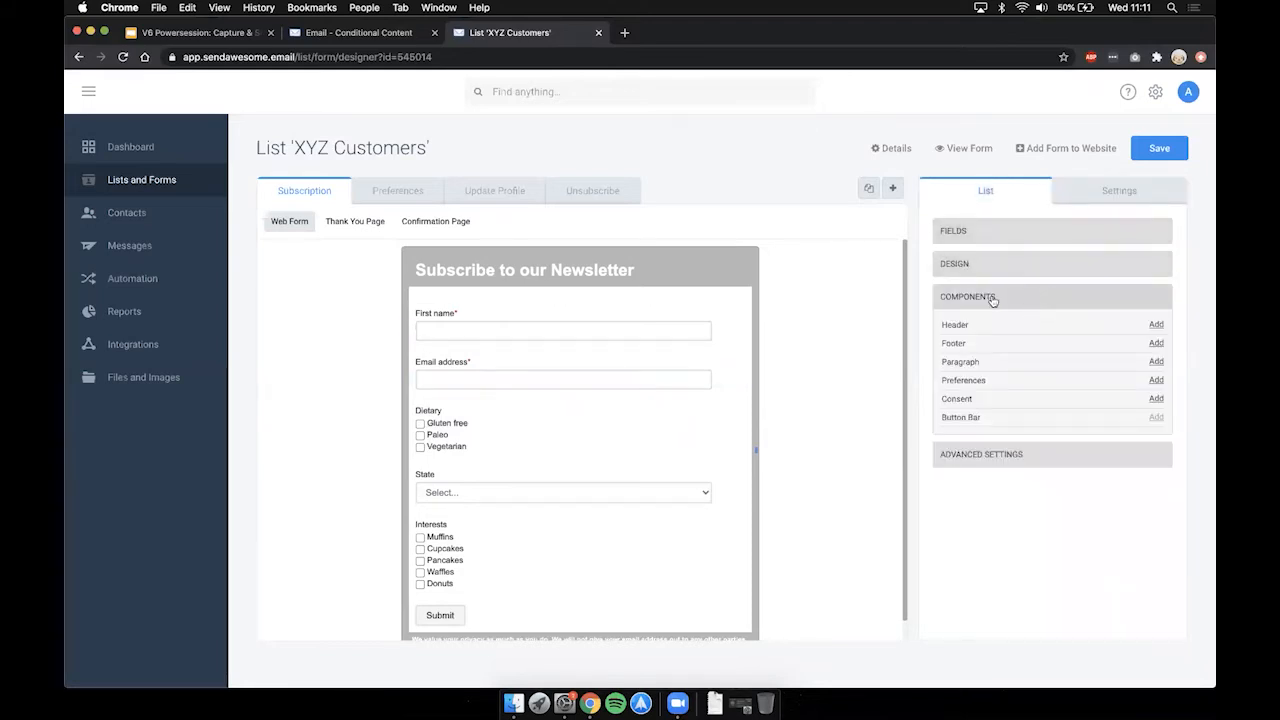
left_click(1157, 363)
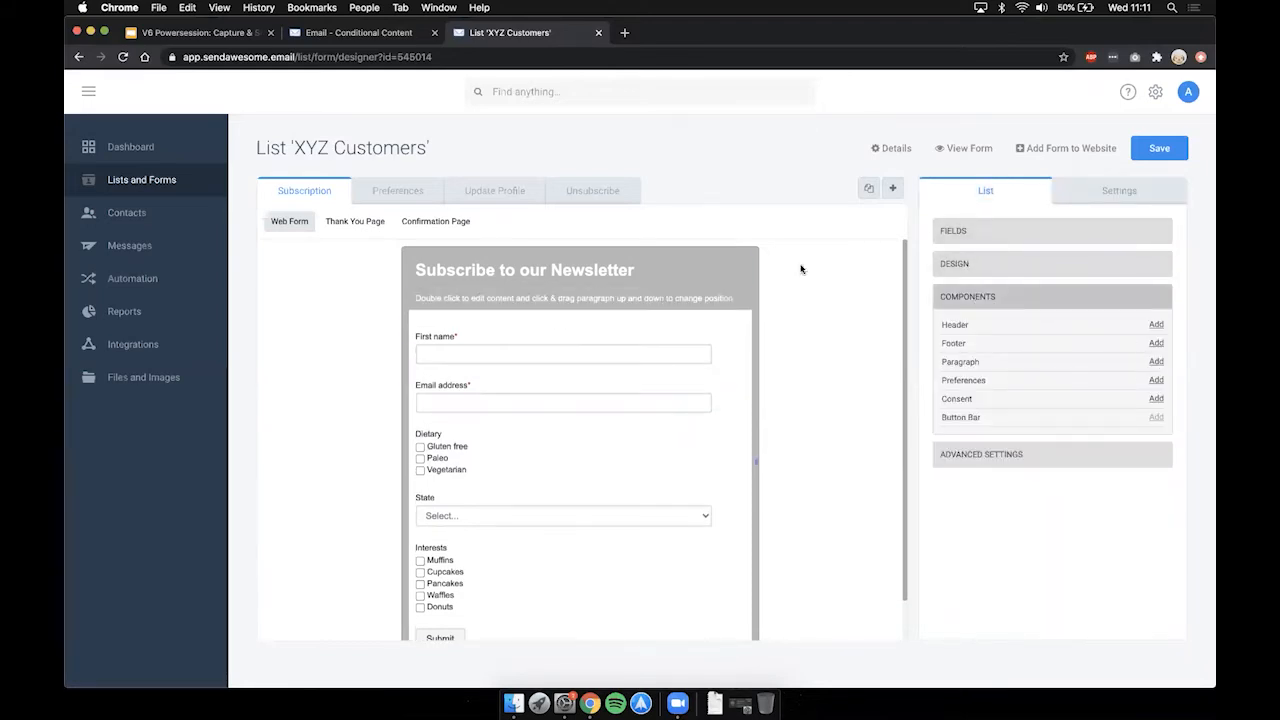
left_click(633, 298)
left_click_drag(633, 298, 631, 402)
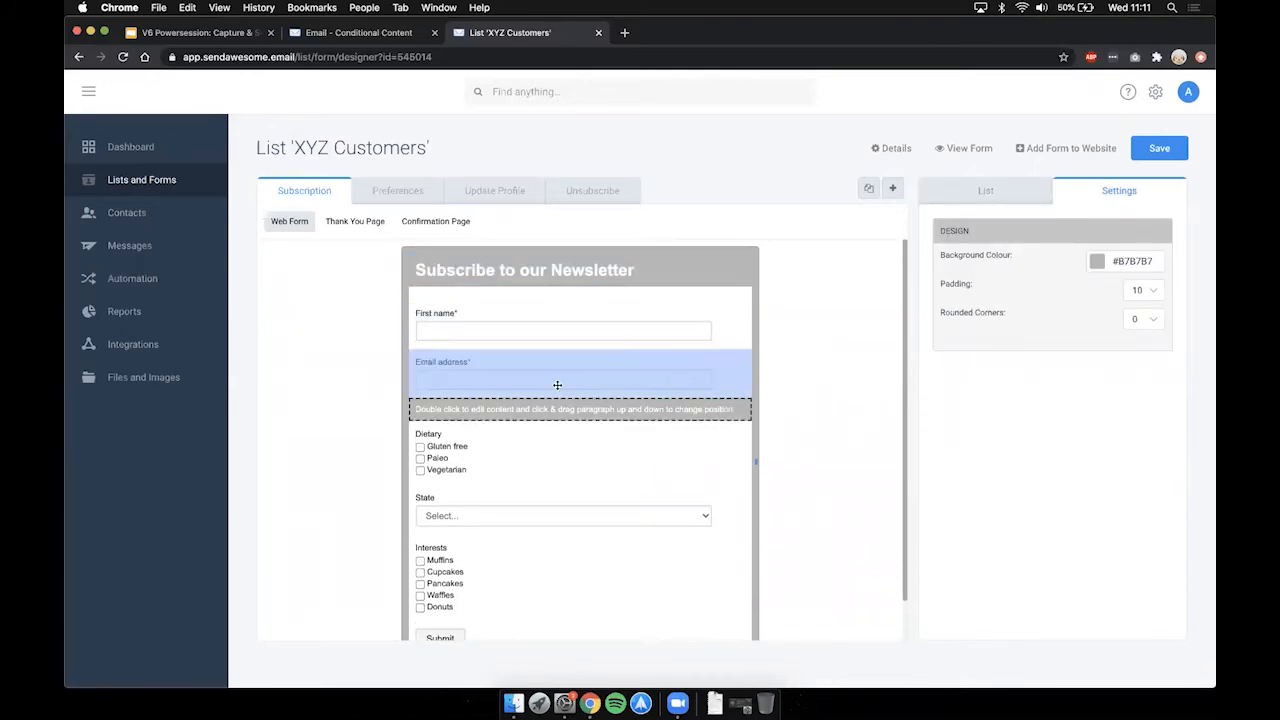
- Set the background colour of the paragraph below Email address to white, #FFFFFF
left_click(1097, 261)
left_click(1056, 317)
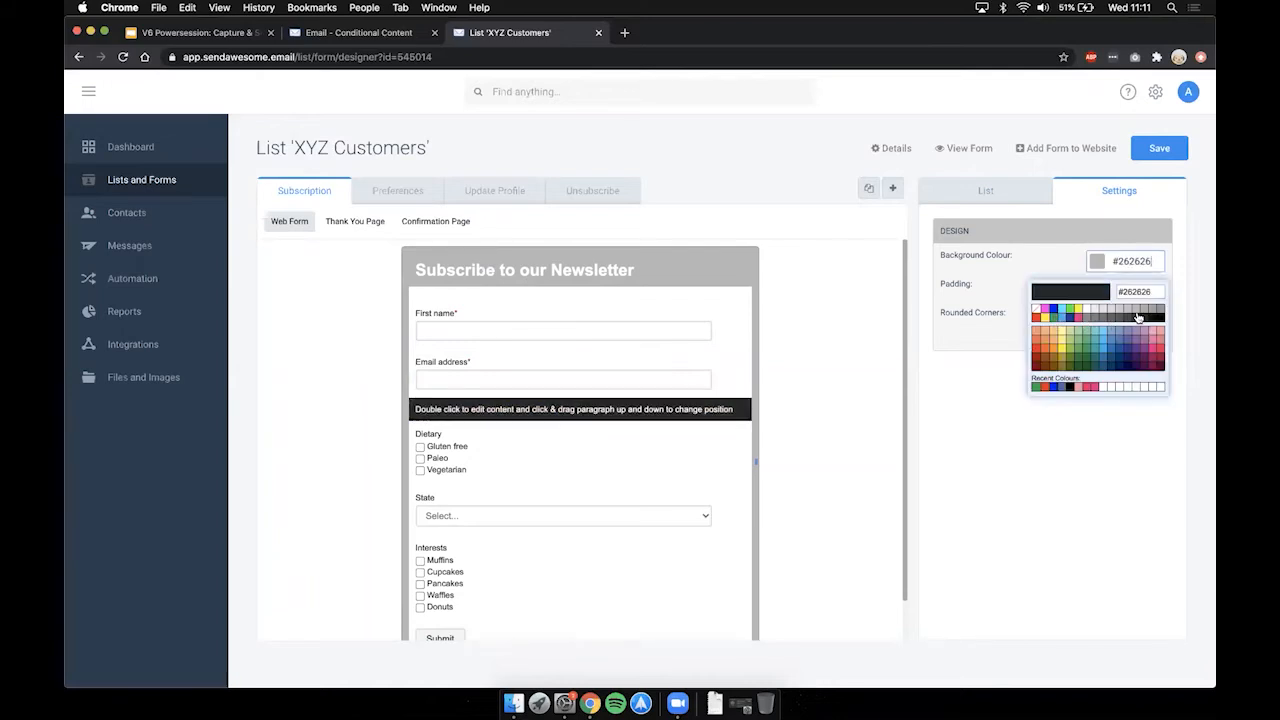
left_click(1087, 313)
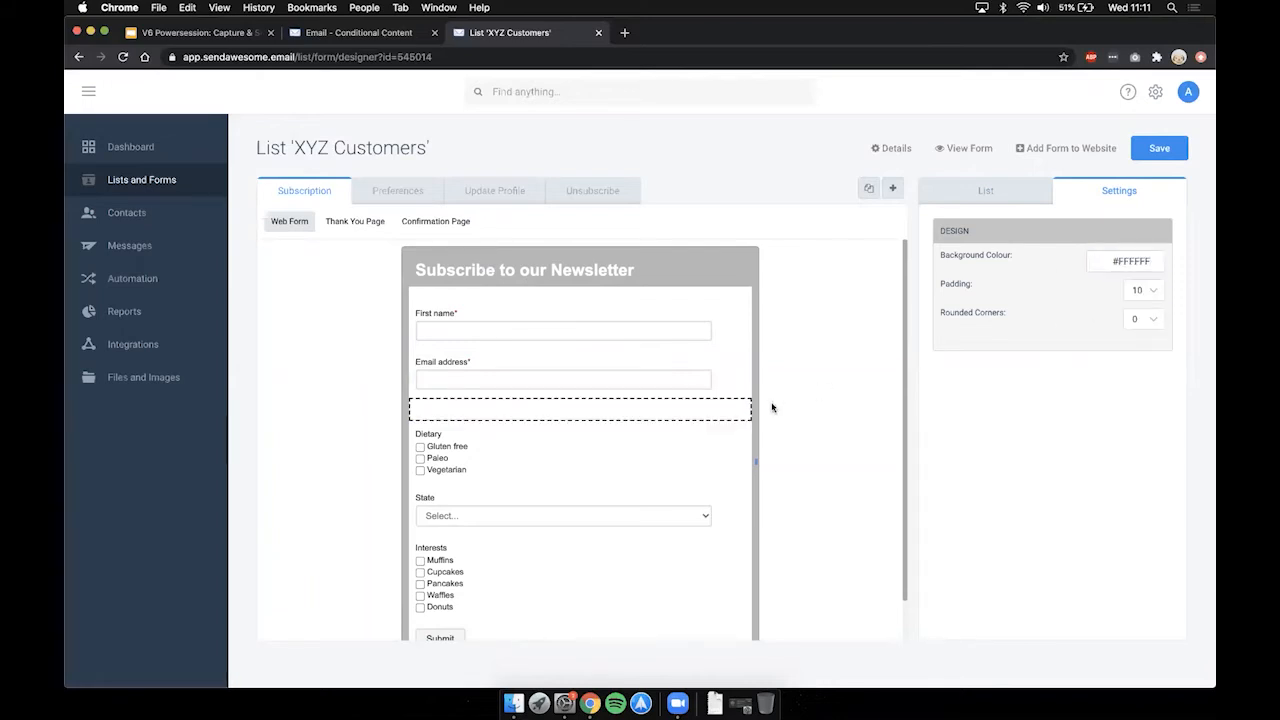
- Recolour all of the paragraph's text black so it stands out against the white background
left_click(709, 409)
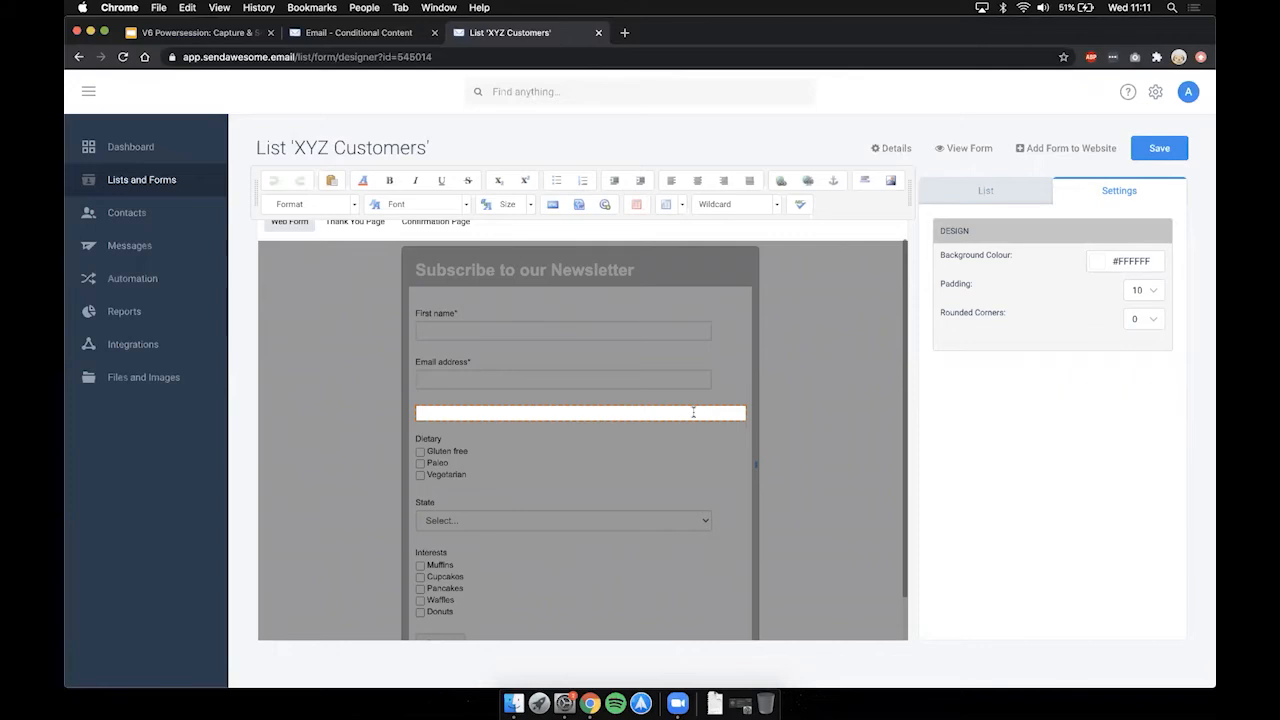
triple_click(693, 412)
left_click(369, 183)
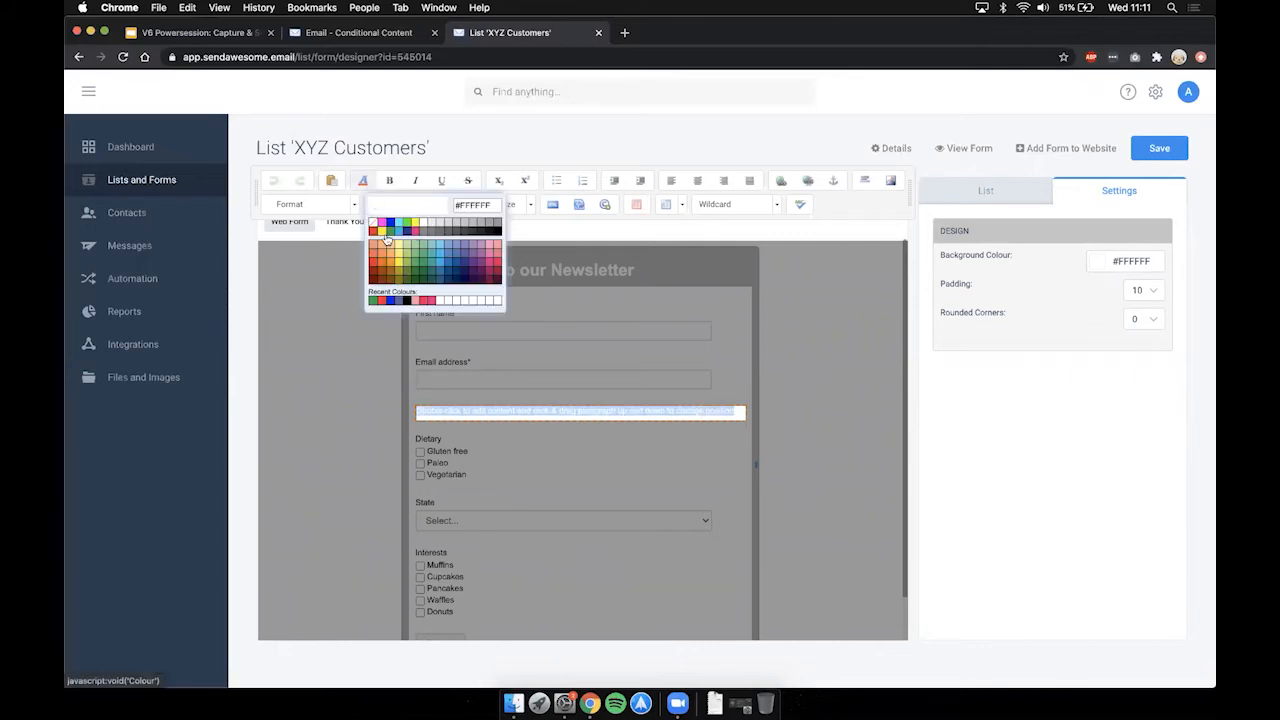
left_click(408, 304)
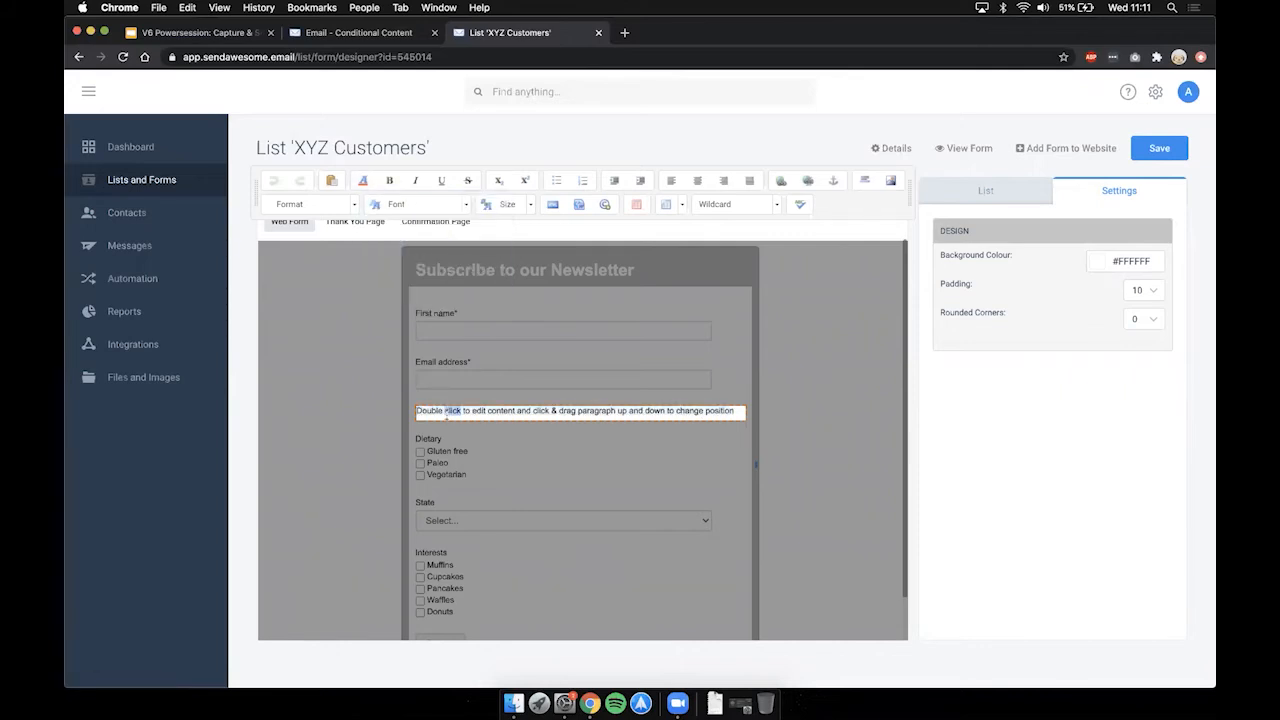
- Replace the paragraph text with "Setting the information below allows us to personalise your discounts and offers..."
type("Setting the information below allows us to pers")
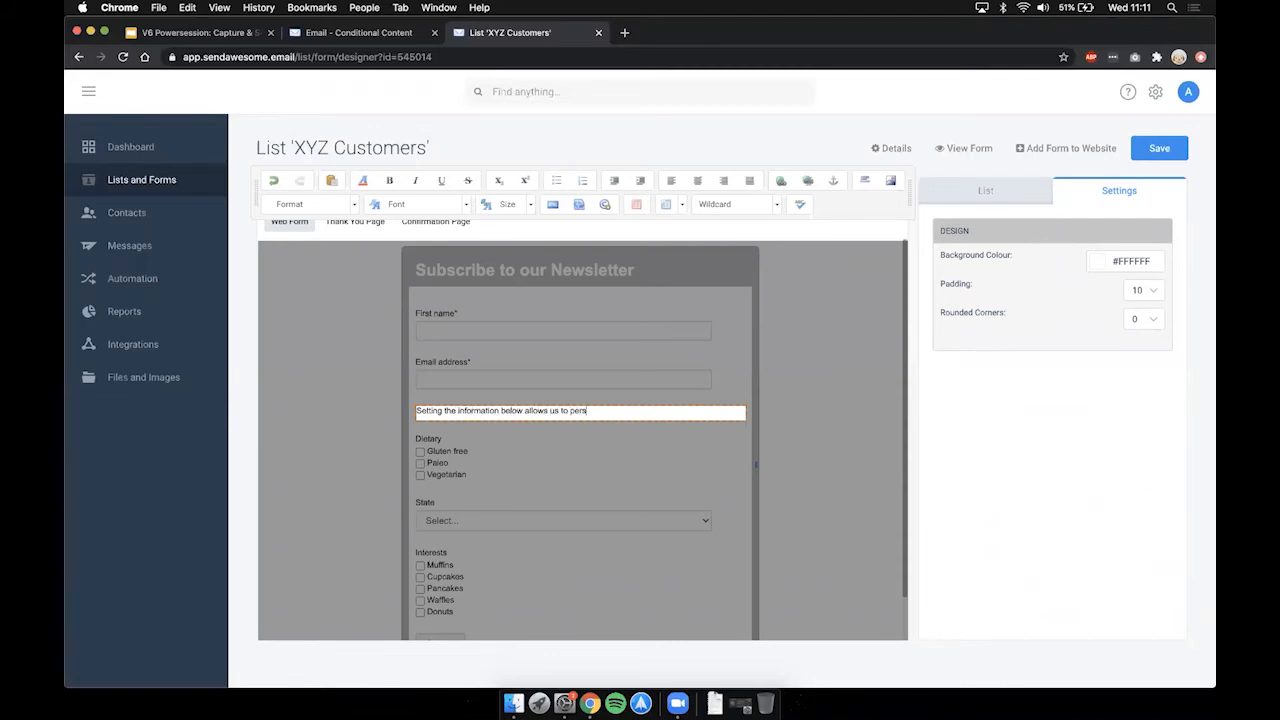
type("your discounts and offers...")
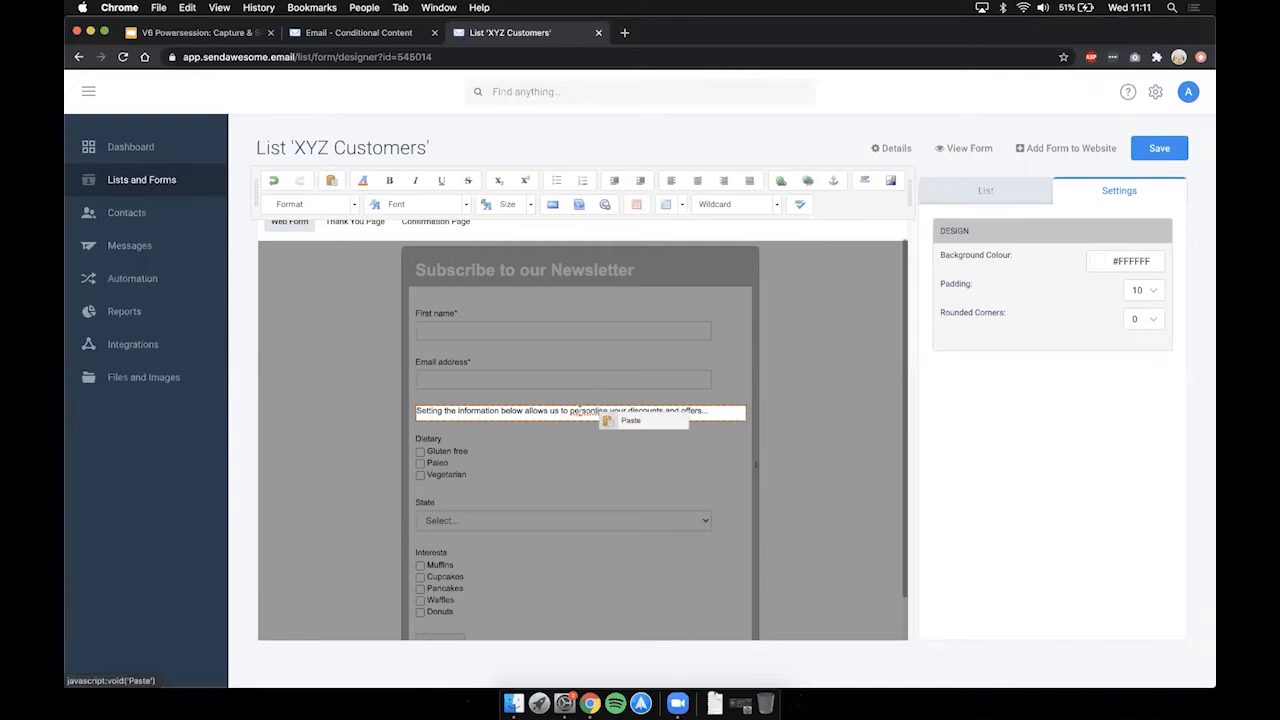
double_click(590, 410)
type("personalise")
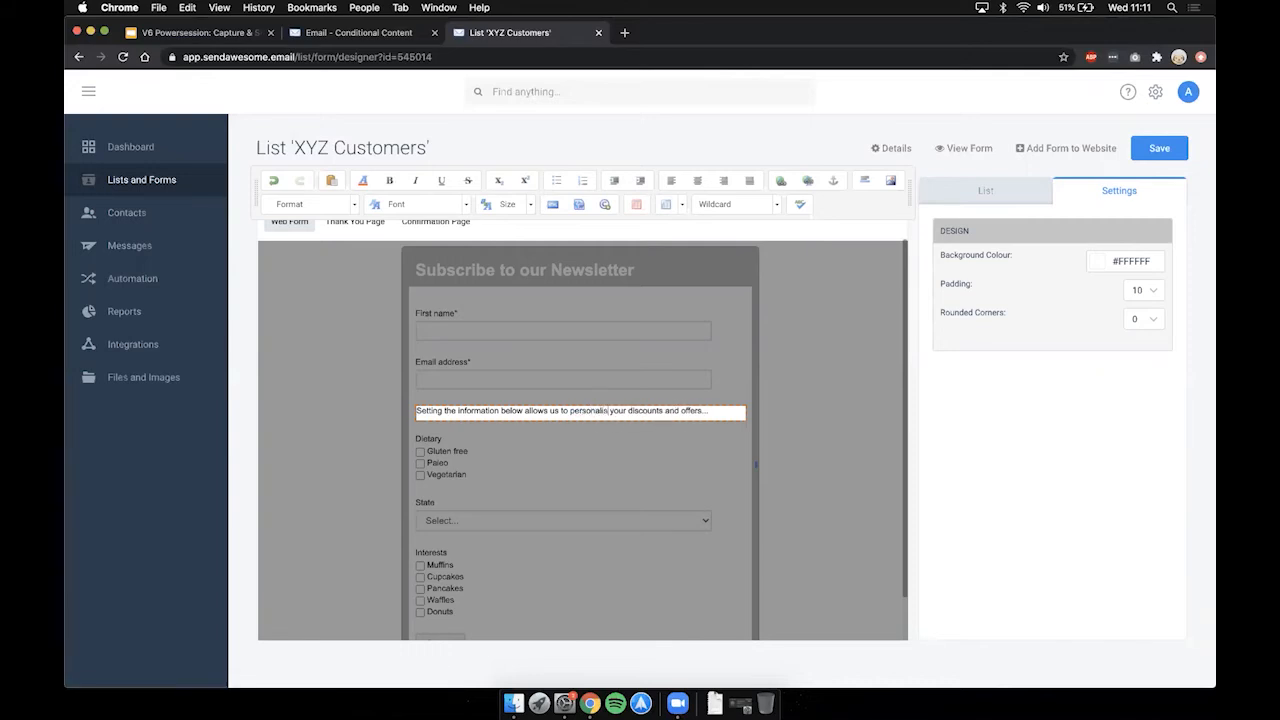
left_click(810, 422)
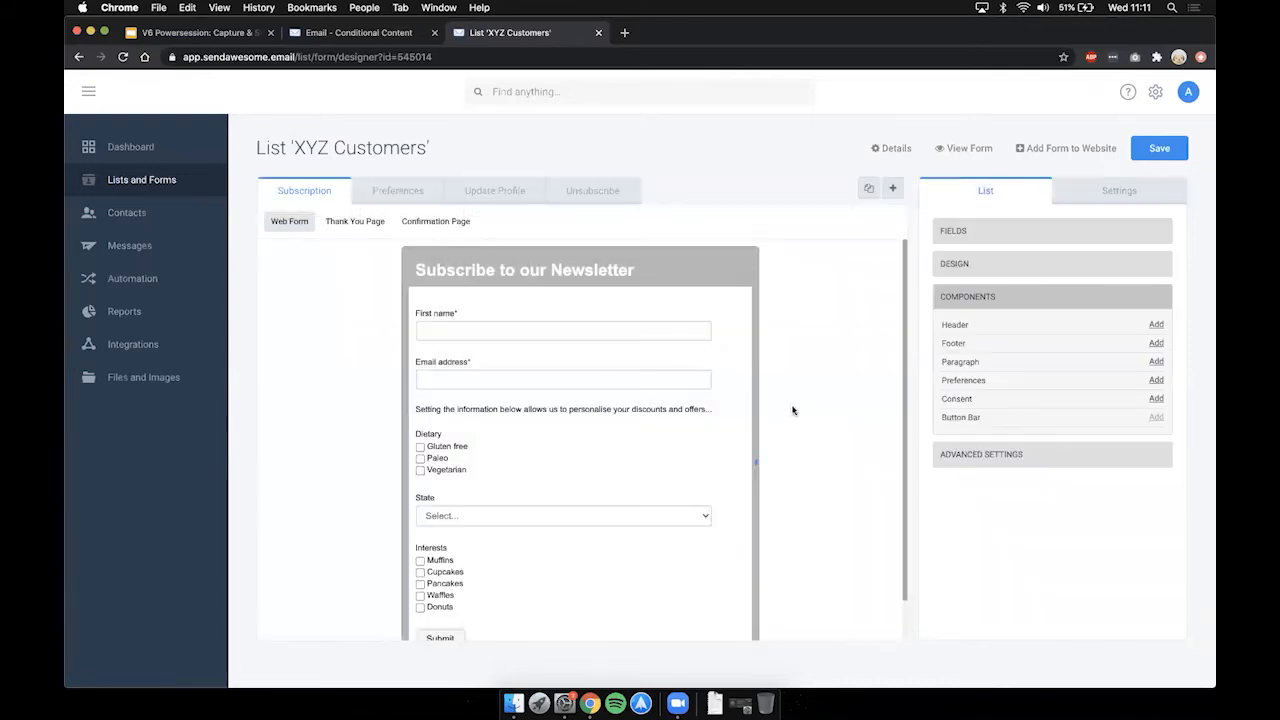
- Make the whole paragraph above the Dietary field bold
left_click(709, 412)
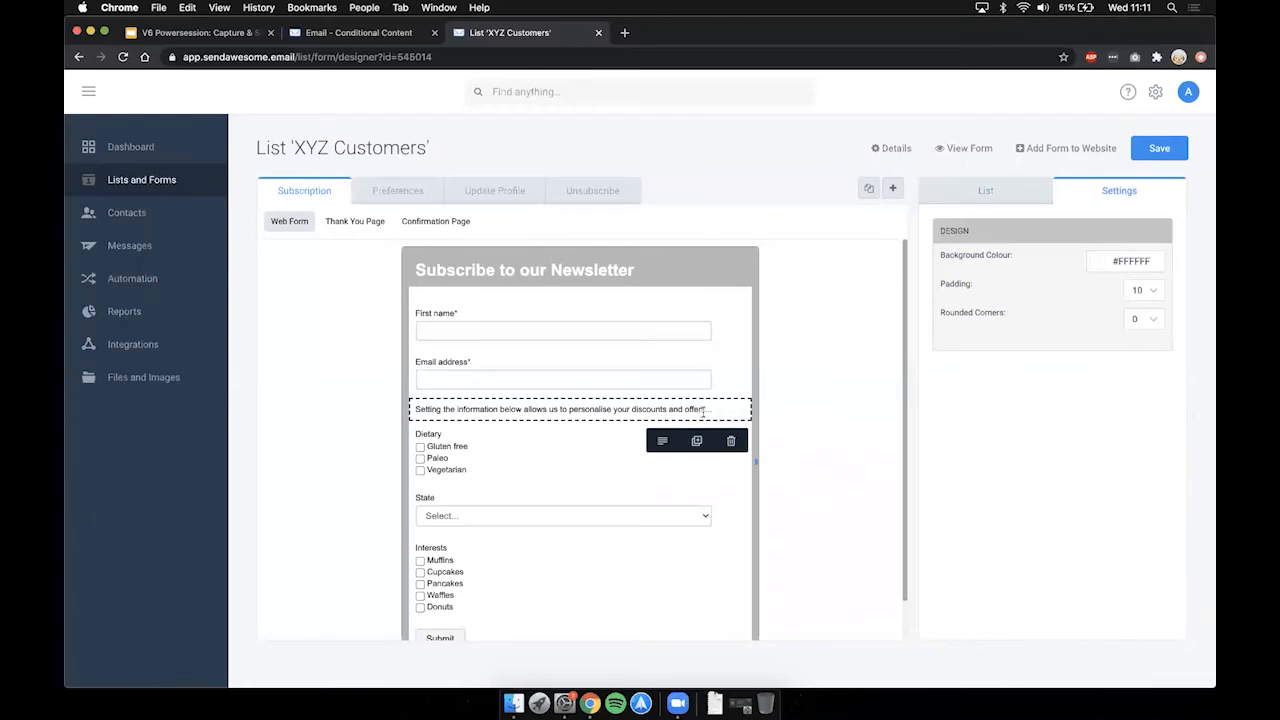
double_click(705, 412)
left_click(388, 345)
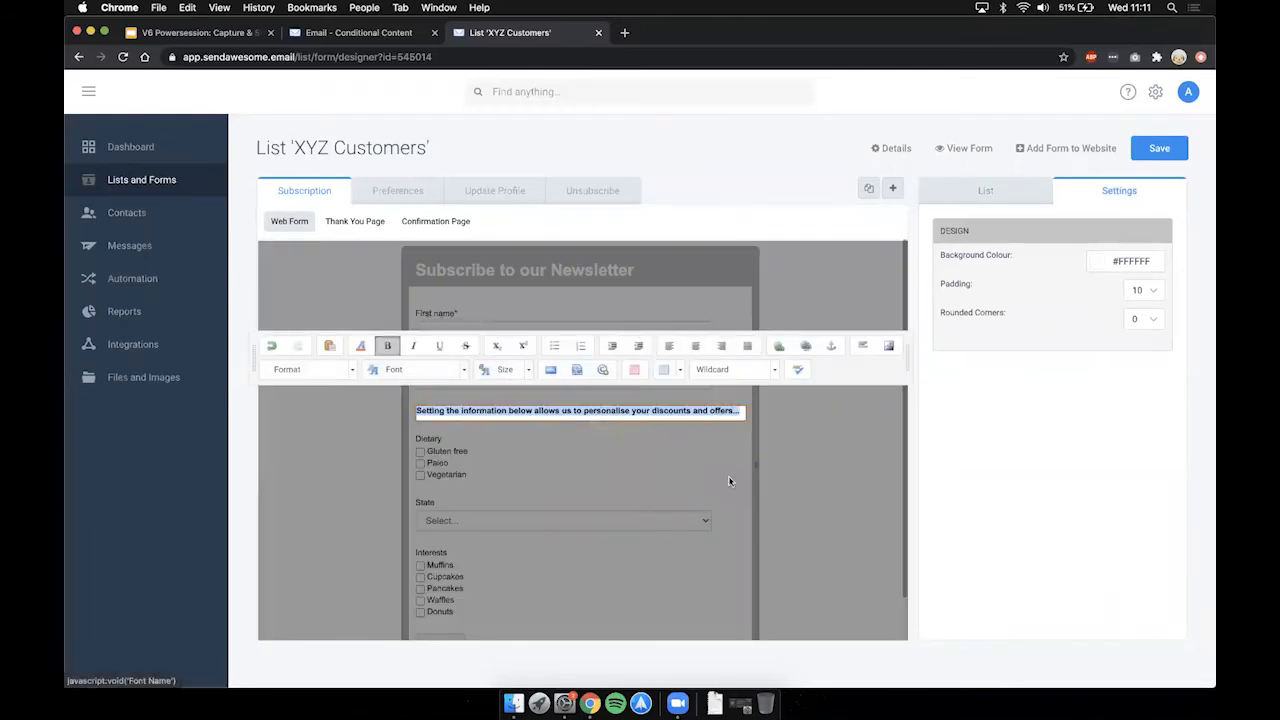
left_click(800, 482)
left_click(820, 484)
- Set the form background and border colour of the web form to purple, #5E5CA7
scroll(820, 484, "down", 1)
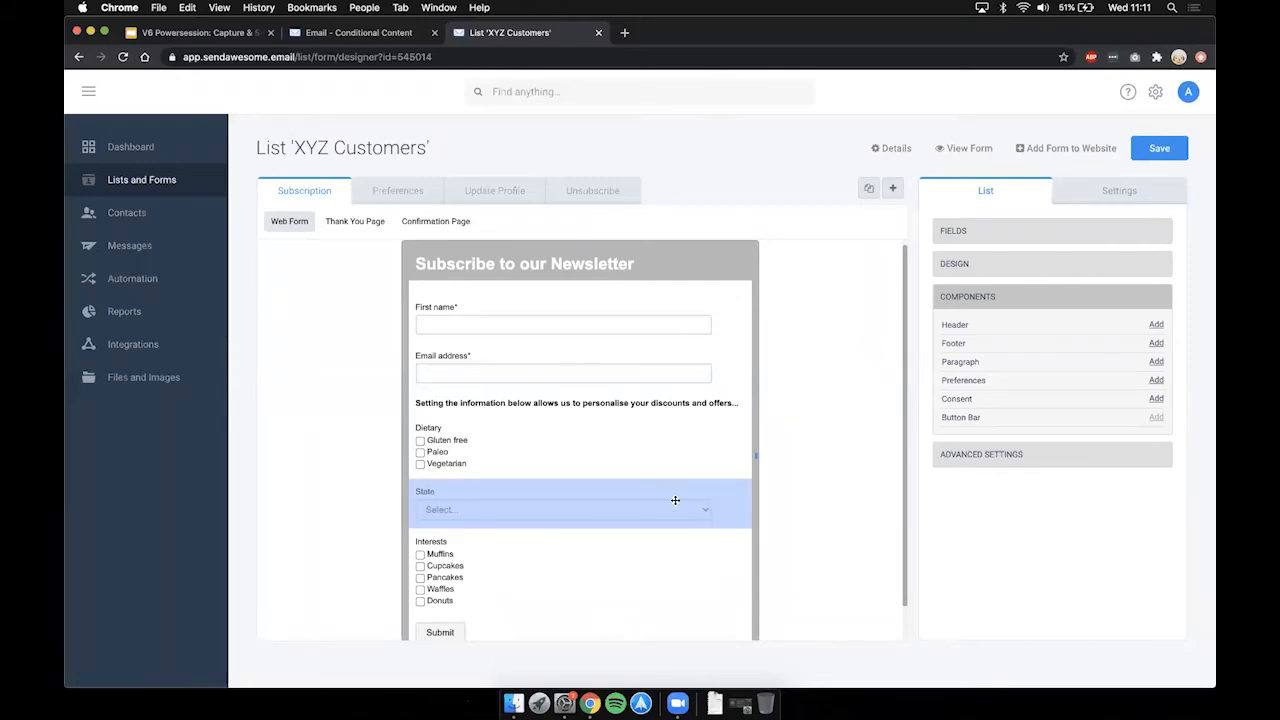
scroll(630, 270, "up", 1)
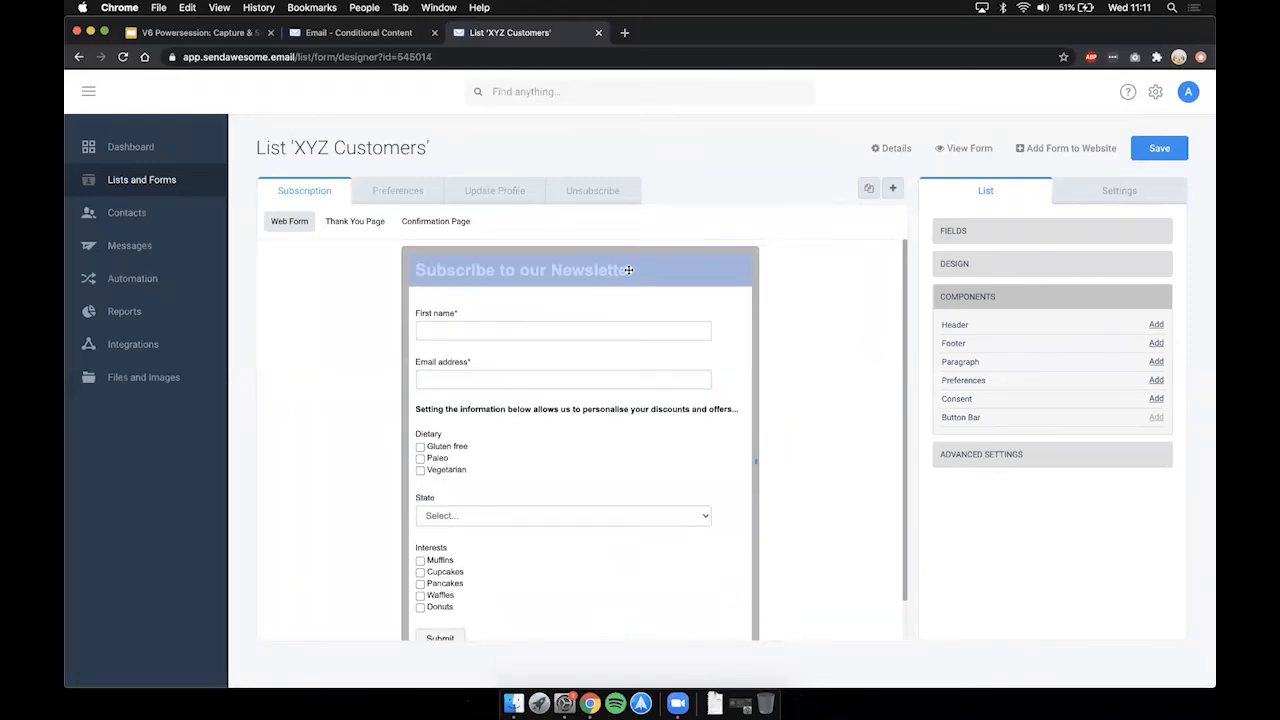
left_click(986, 263)
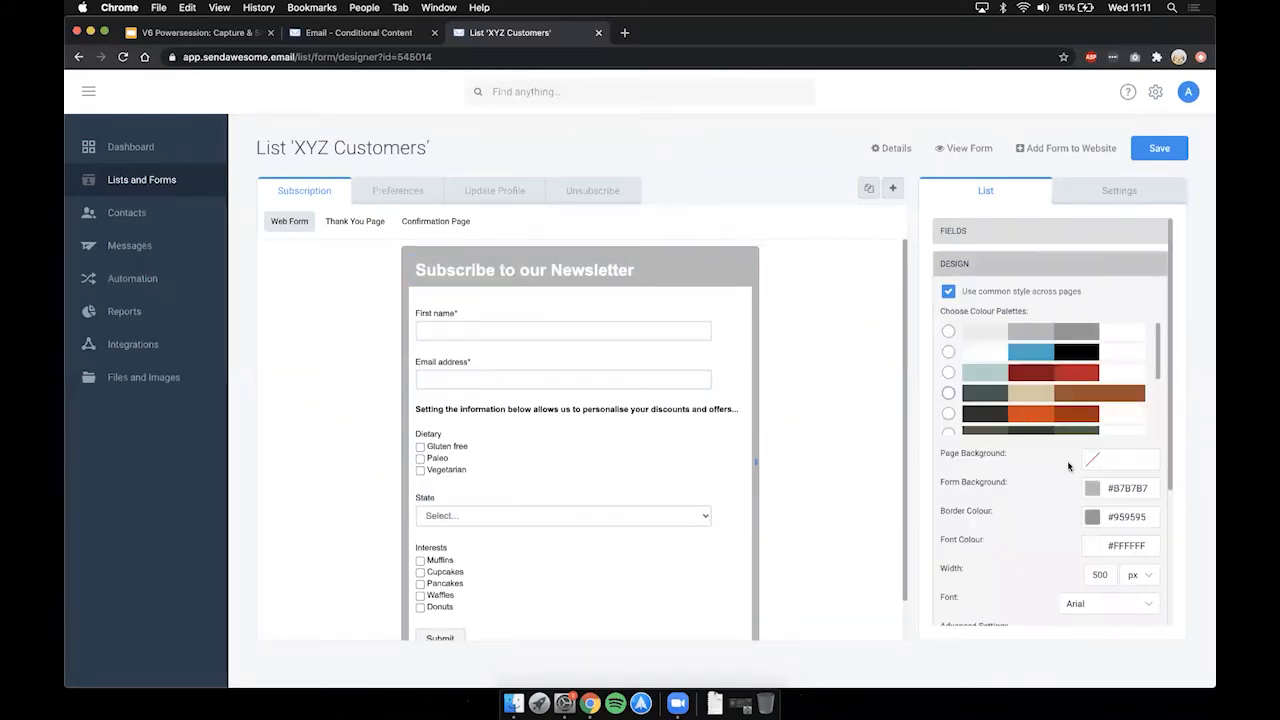
left_click(1095, 490)
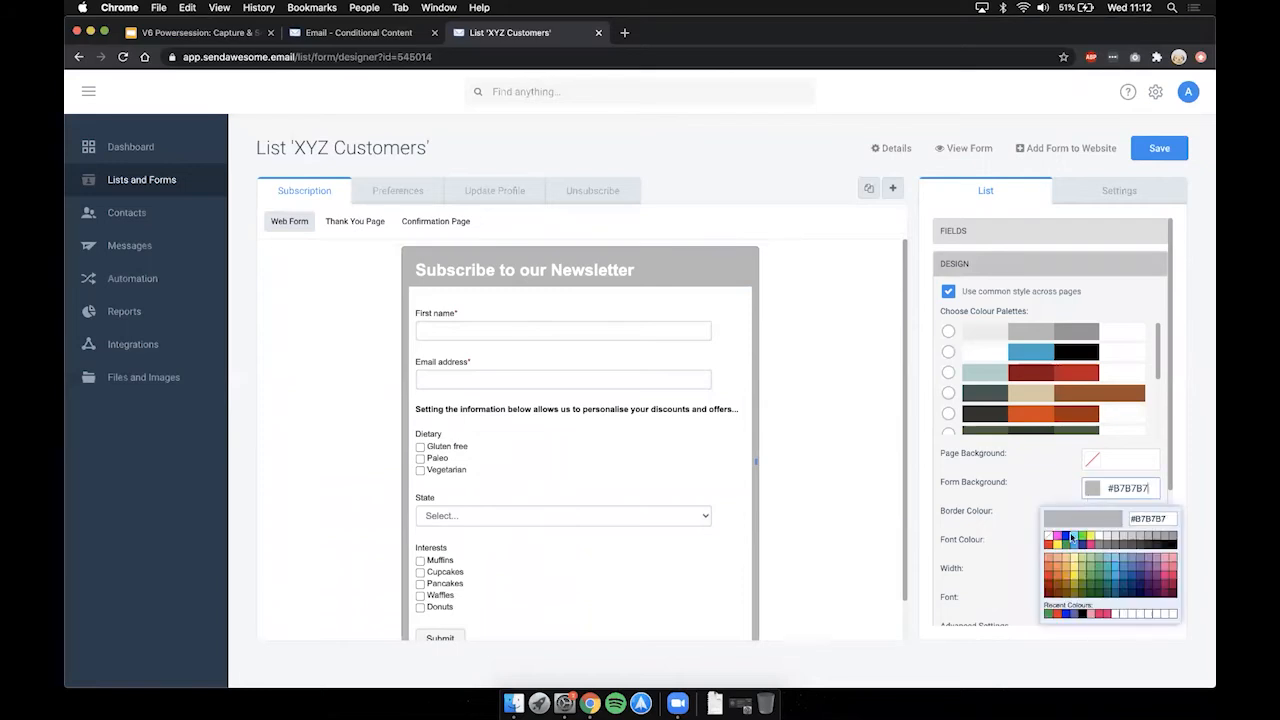
left_click(1078, 615)
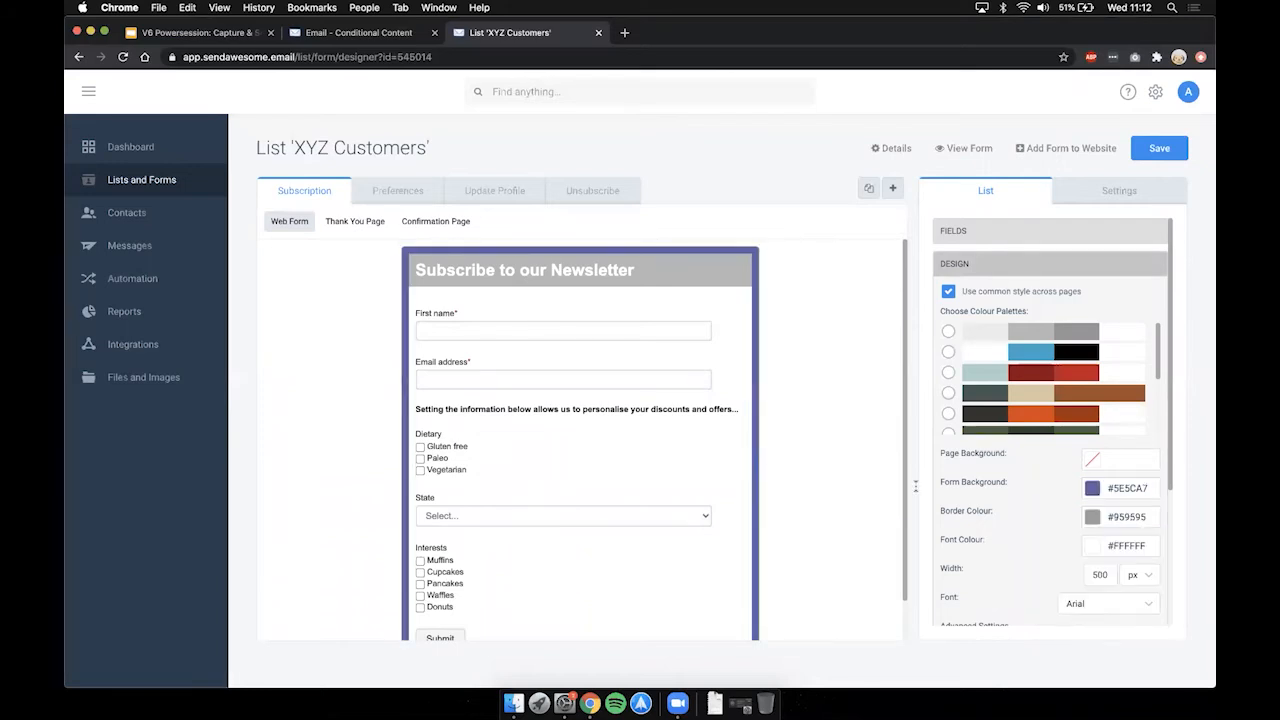
left_click(1093, 516)
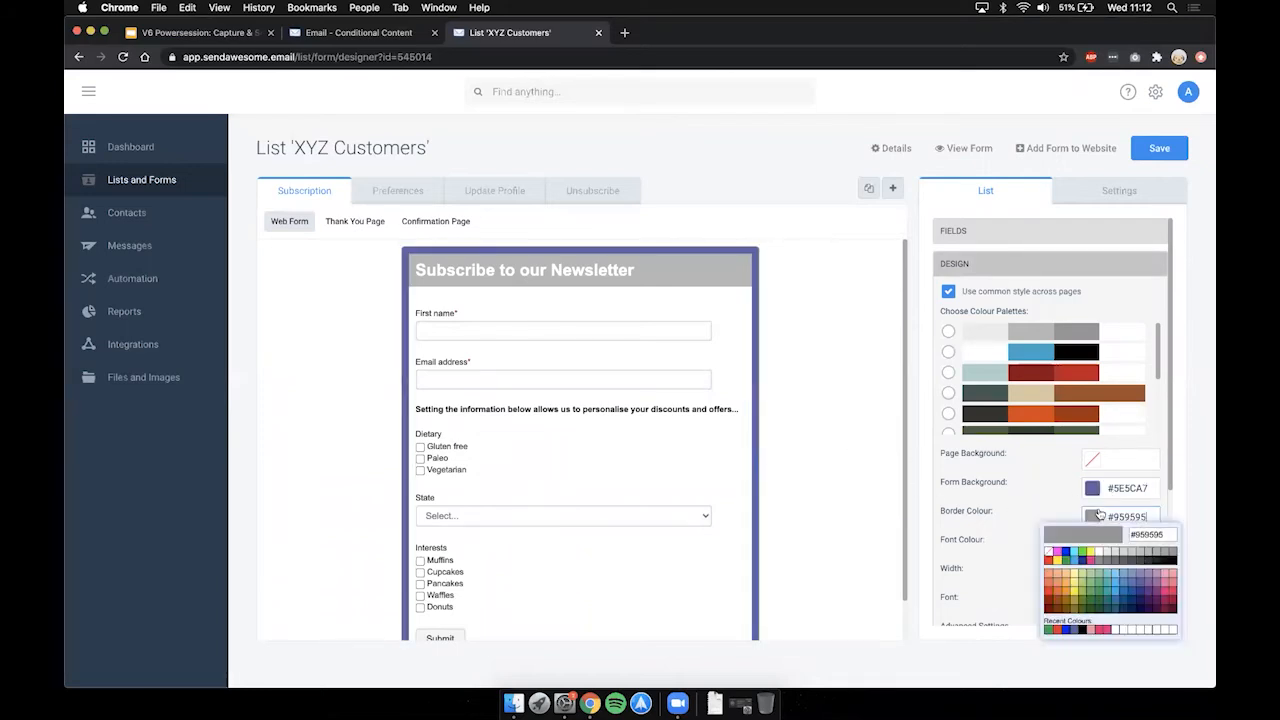
left_click(1077, 630)
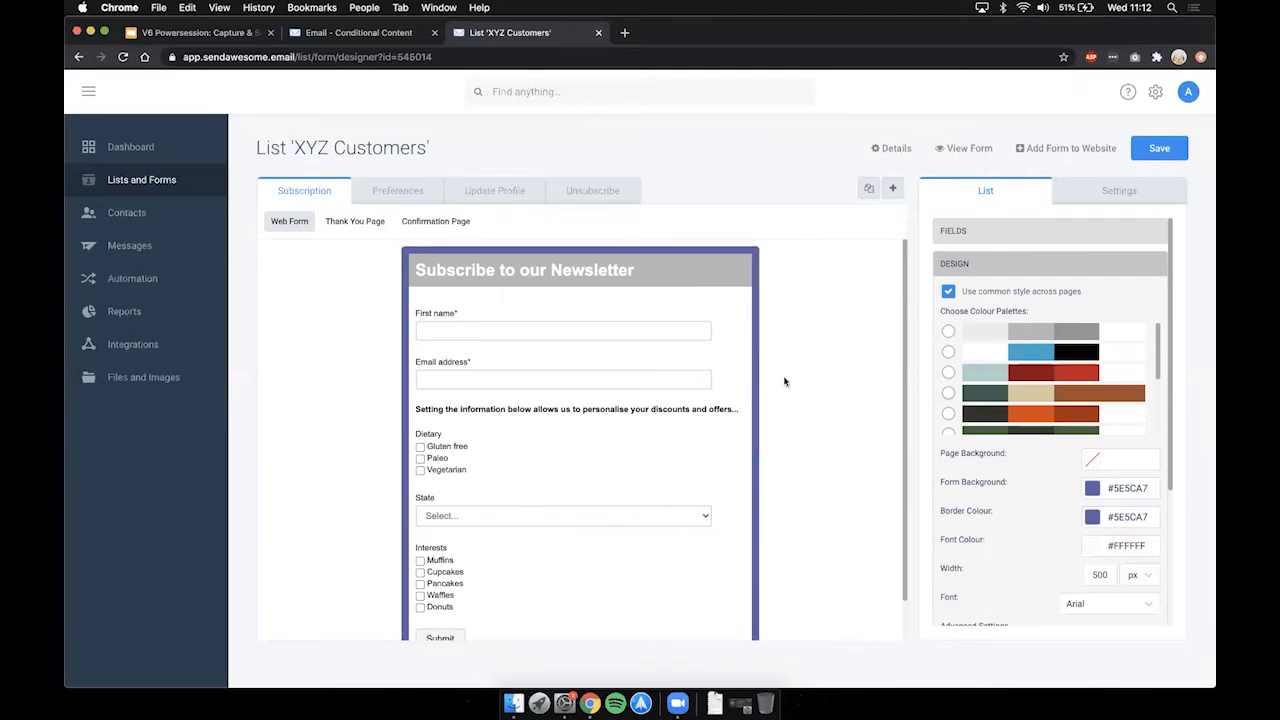
- Set the background colour of the "Subscribe to our Newsletter" header to purple, #5E5CA7
left_click(623, 268)
double_click(623, 268)
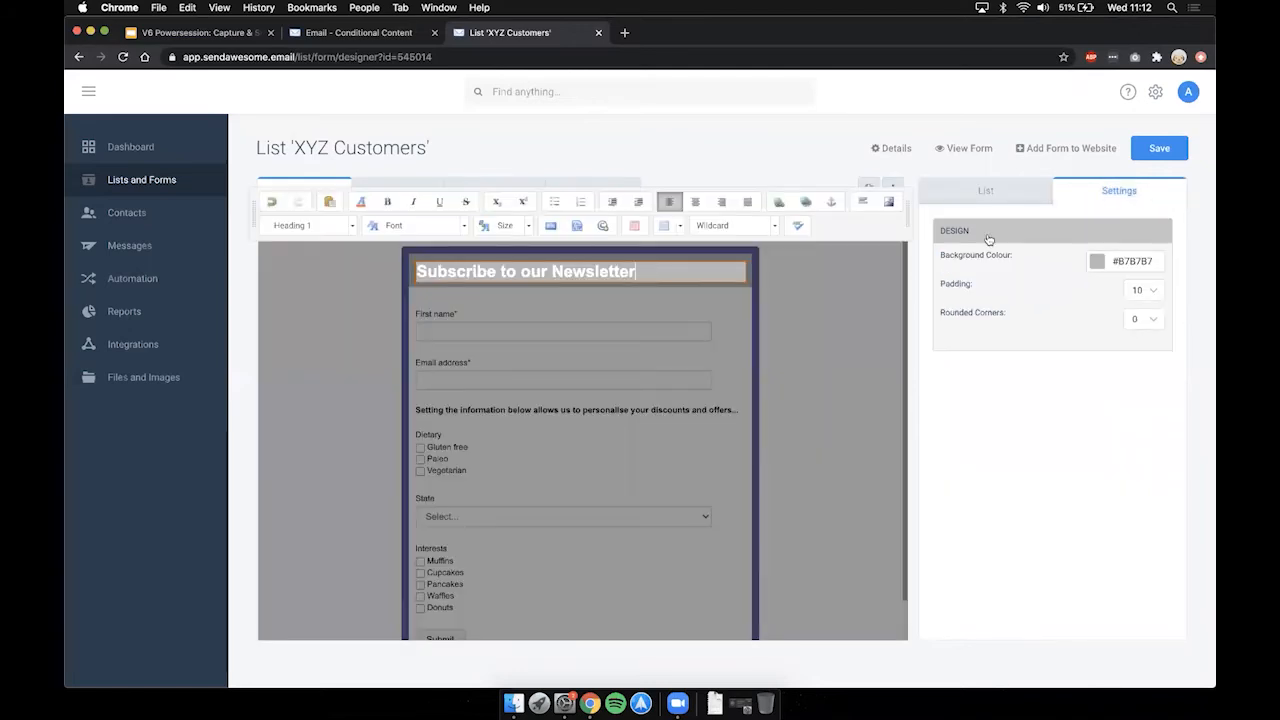
left_click(1097, 261)
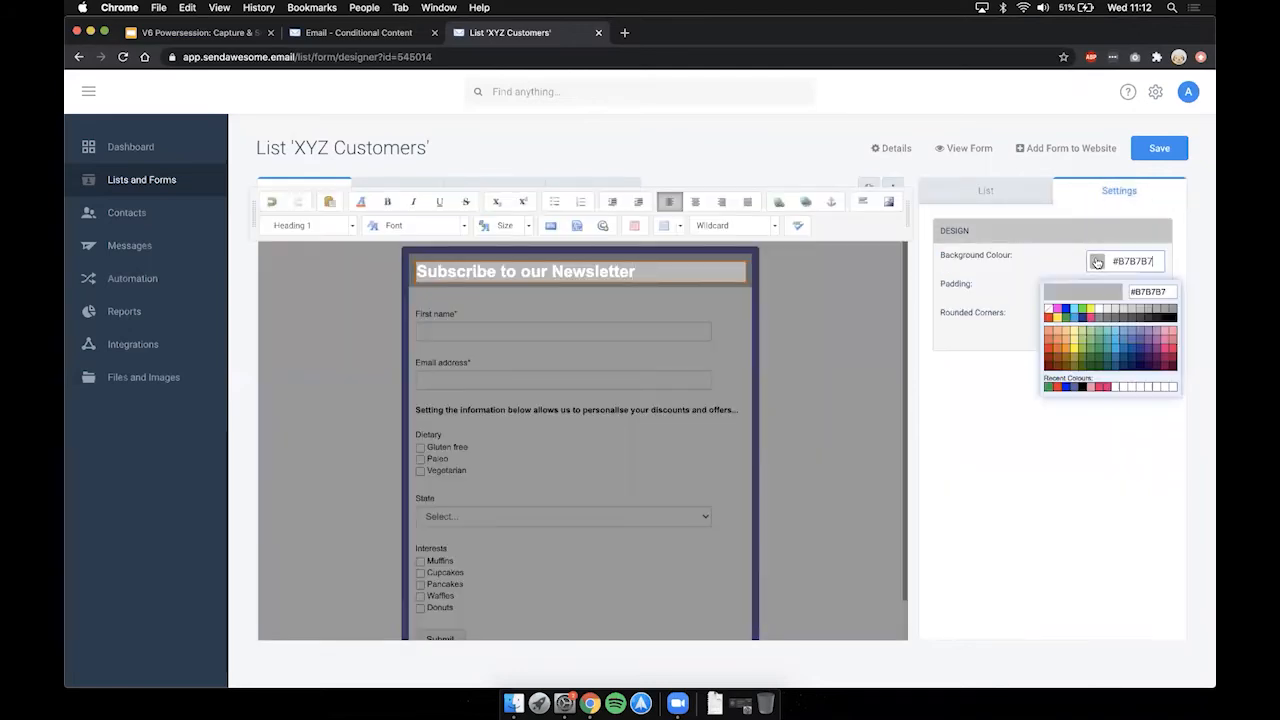
left_click(1077, 387)
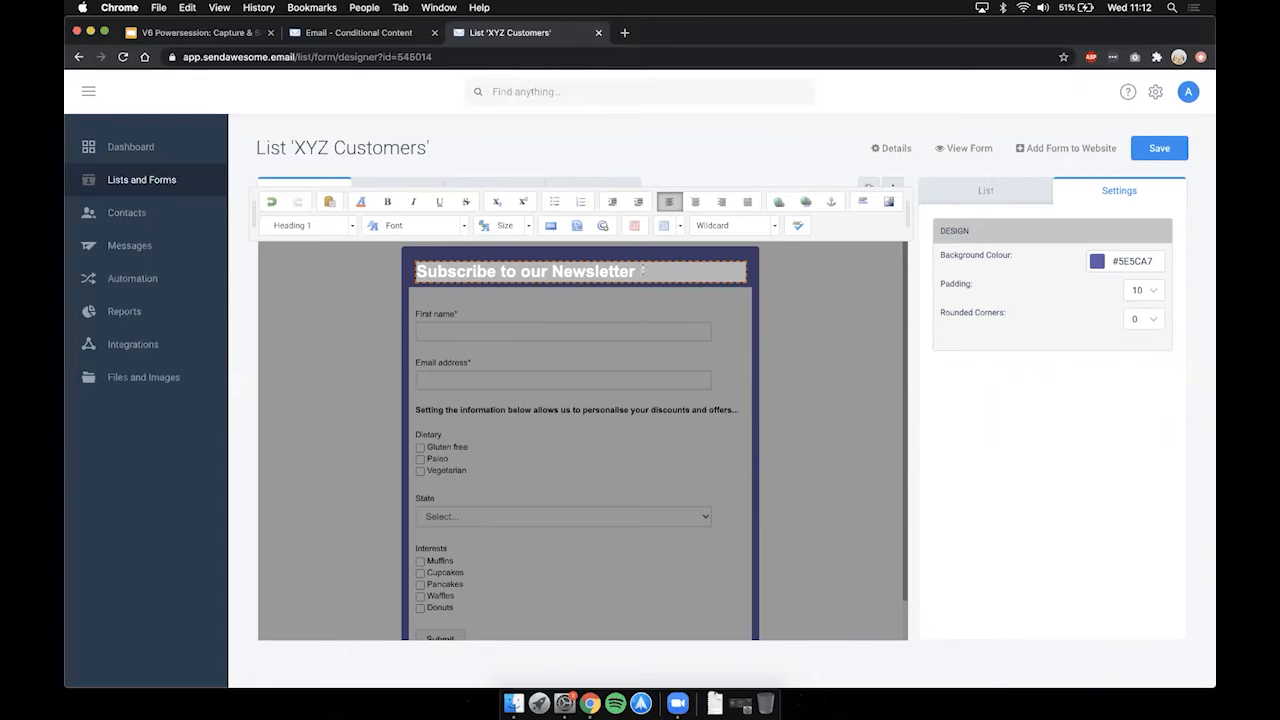
- Replace the header text with a centred XYZ Donuts logo from the XYZ Logos & Branding folder, at a height of 50
left_click(694, 202)
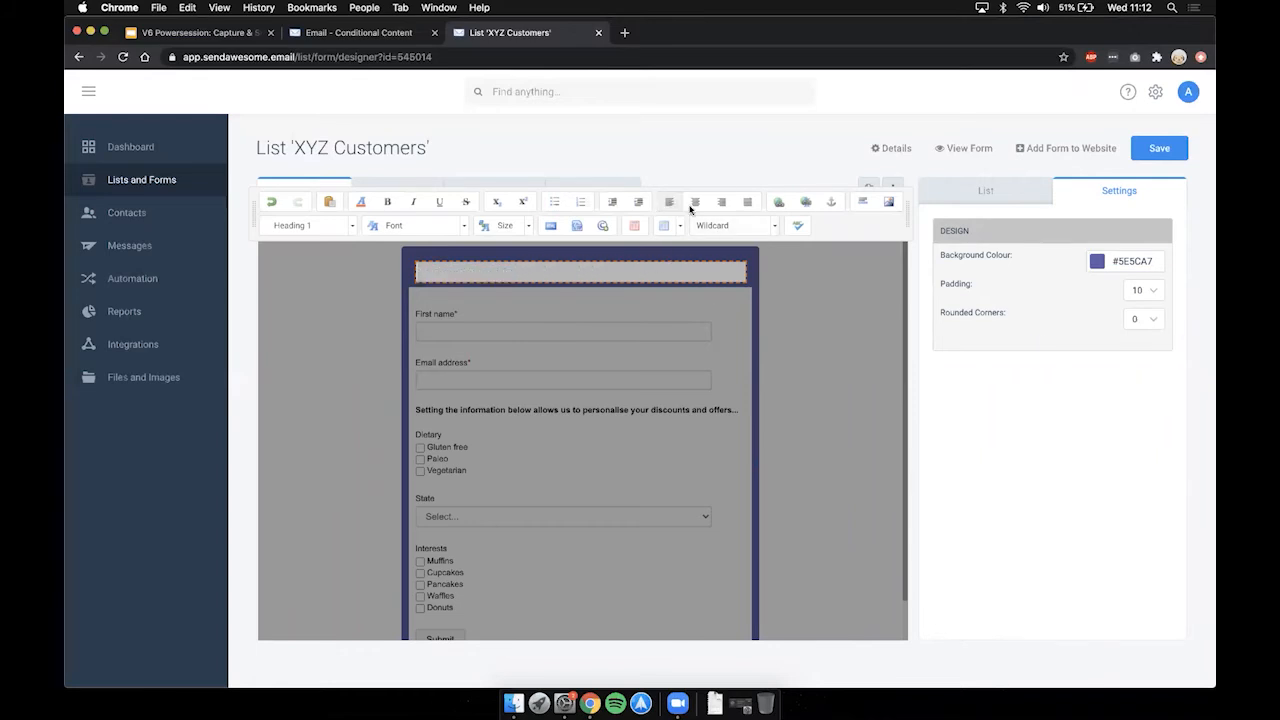
left_click(889, 204)
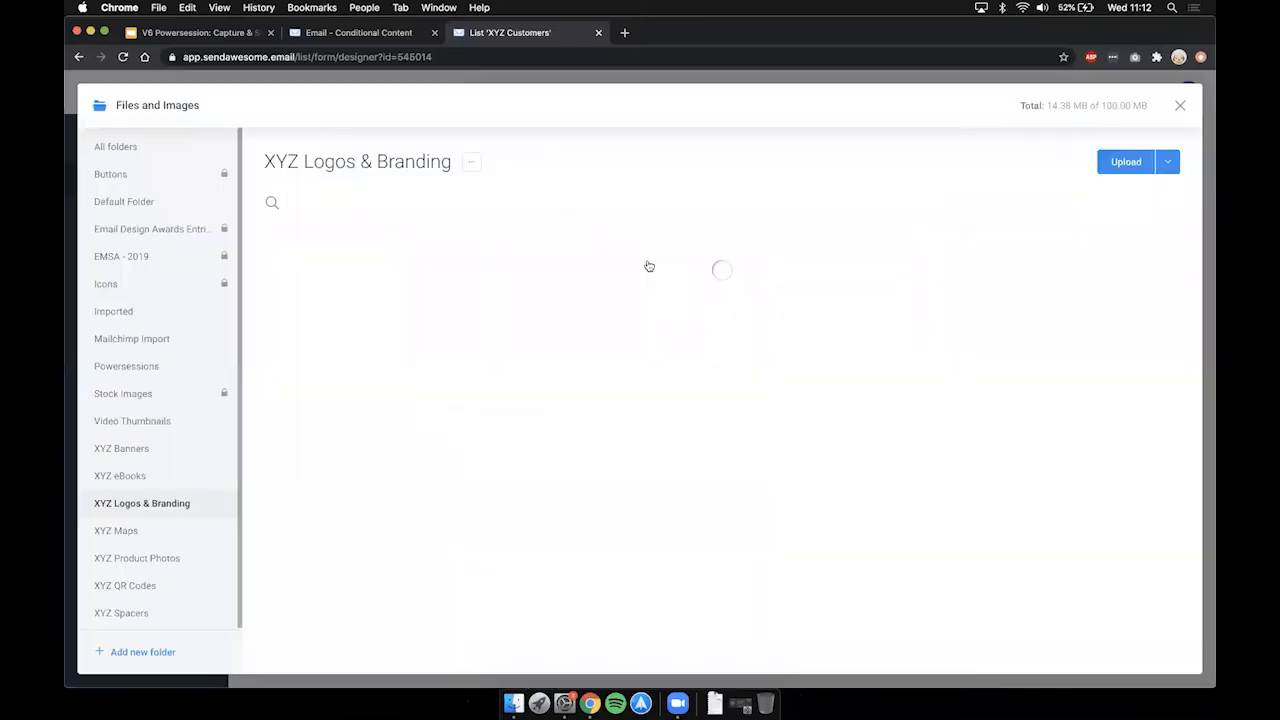
left_click(589, 299)
left_click(810, 299)
type("50")
key("BackSpace")
key("BackSpace")
key("BackSpace")
key("BackSpace")
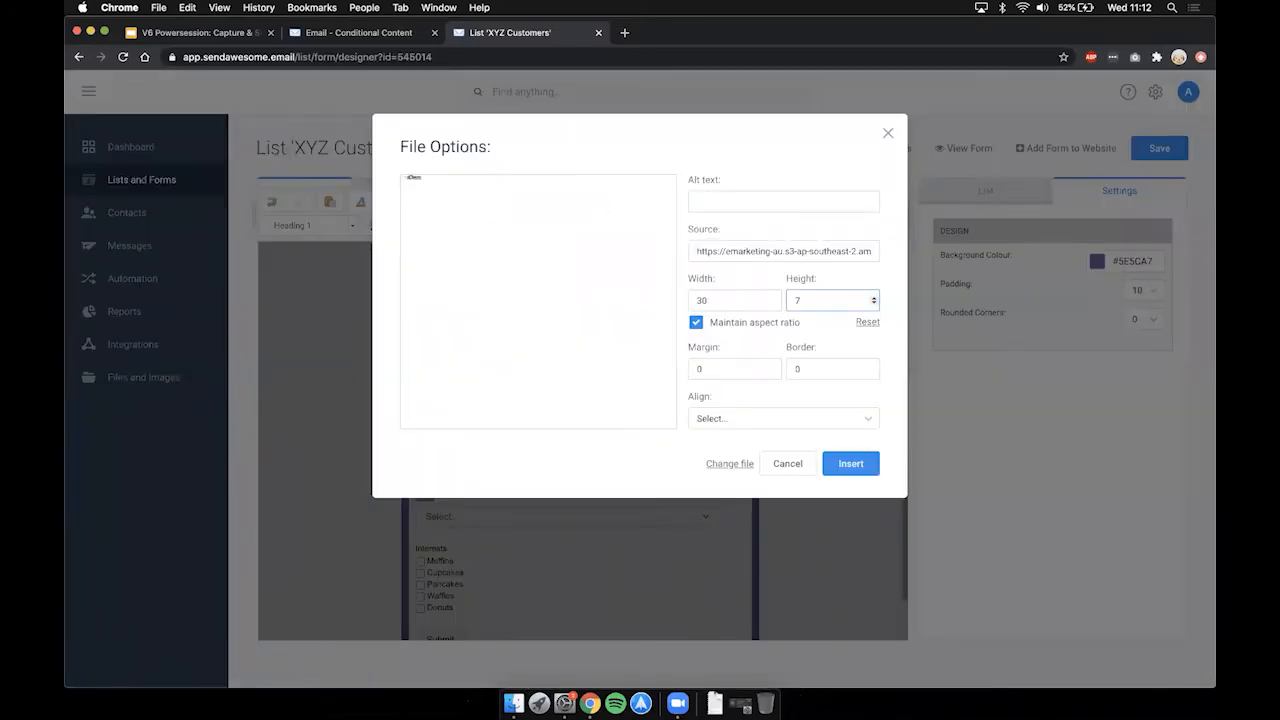
type("50")
left_click(837, 472)
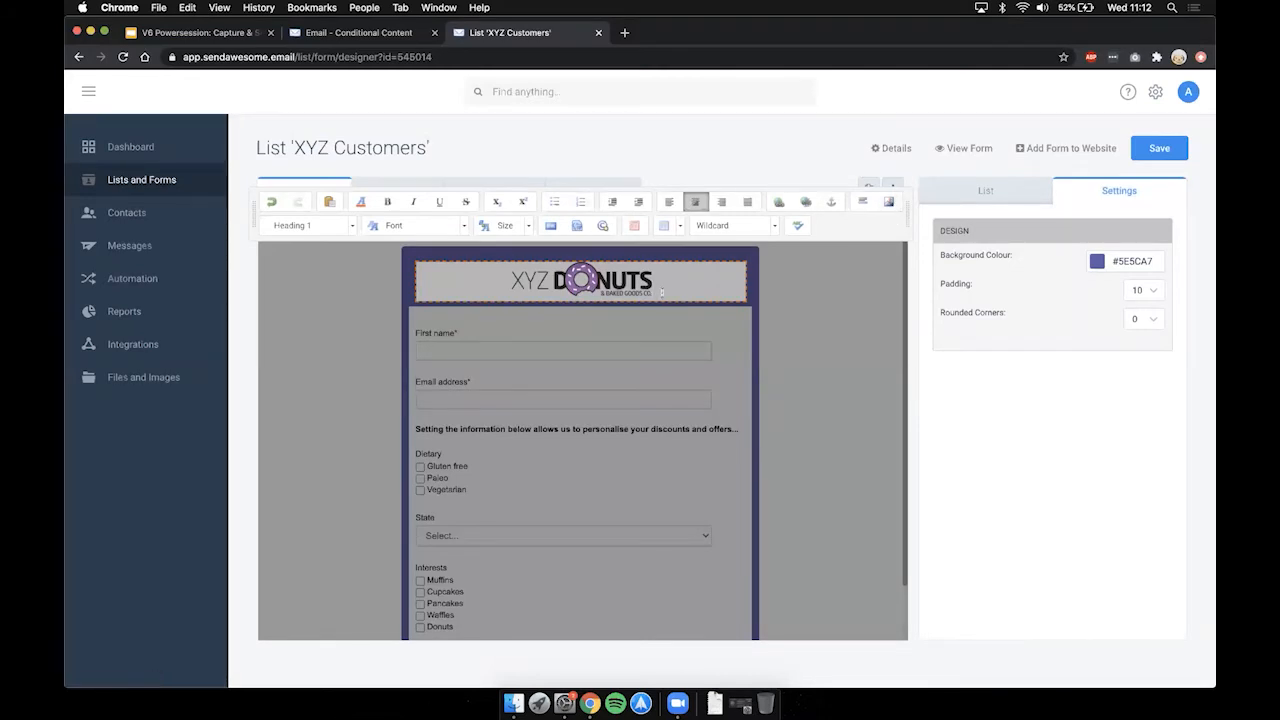
- Add the line "Subscribe to receive the latest deals & offers!" below the logo, centred and formatted as Heading 2
key("Return")
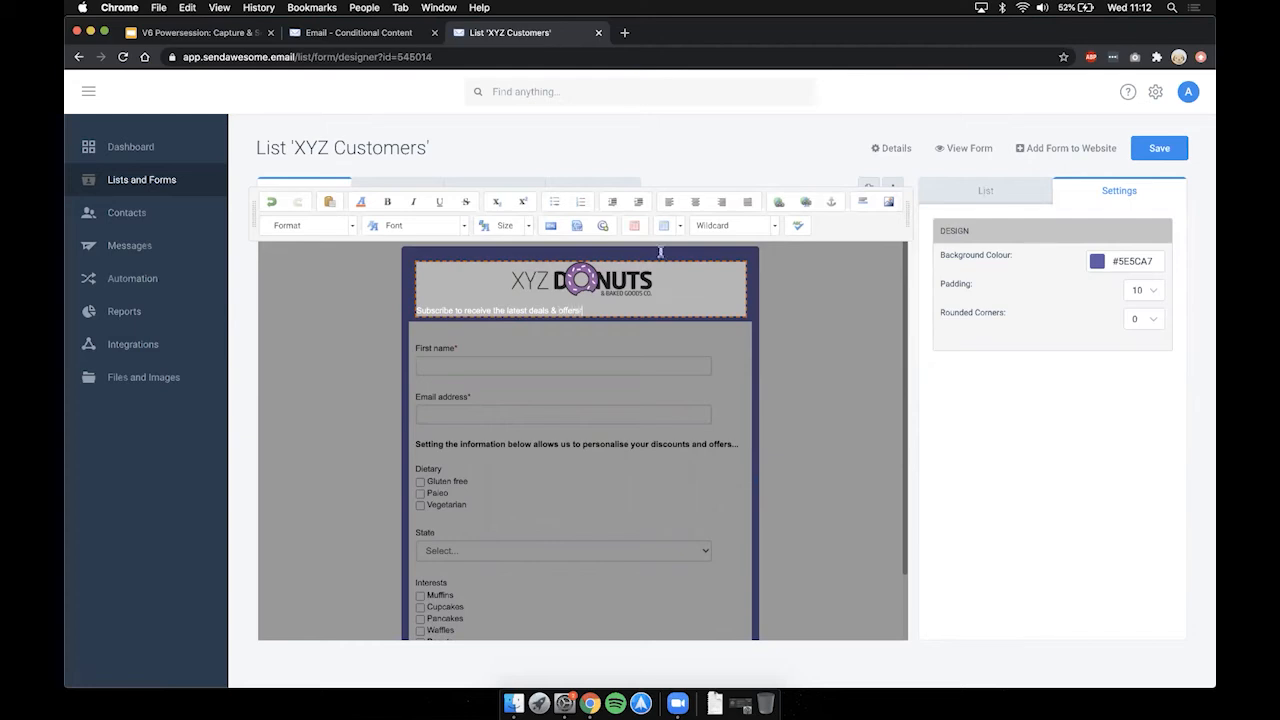
left_click(695, 201)
left_click(669, 290)
key("Return")
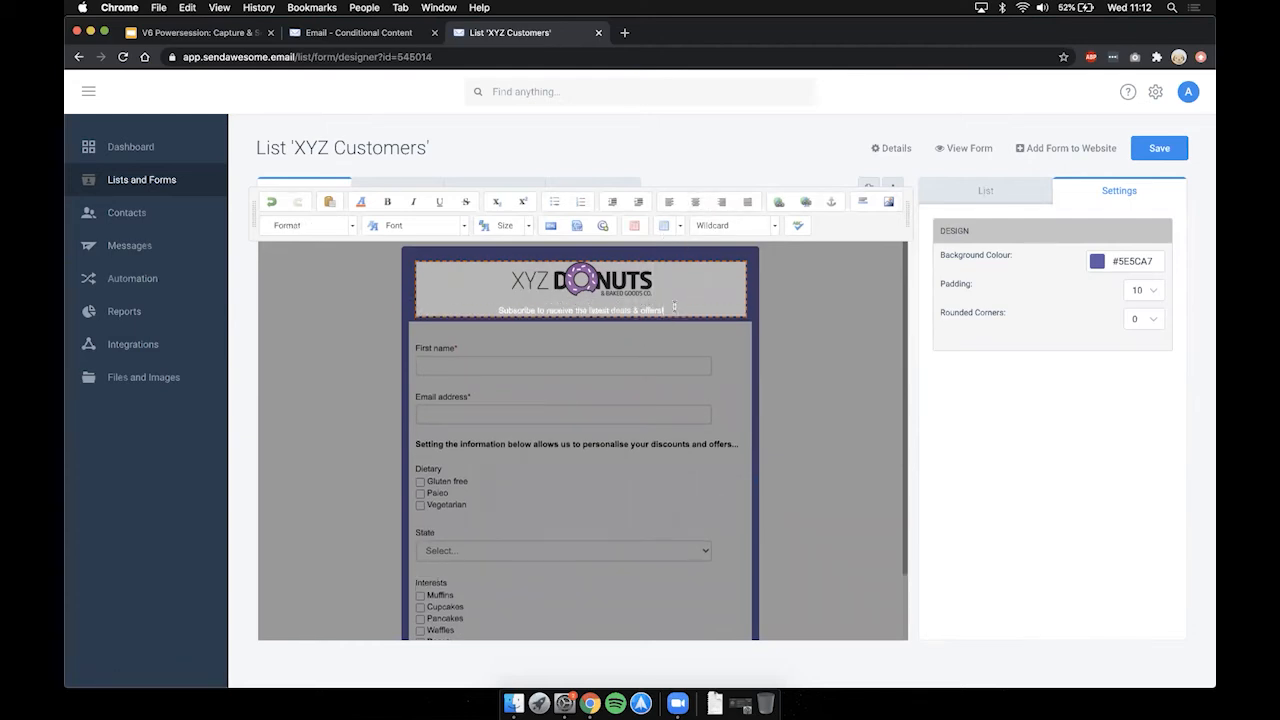
left_click(315, 228)
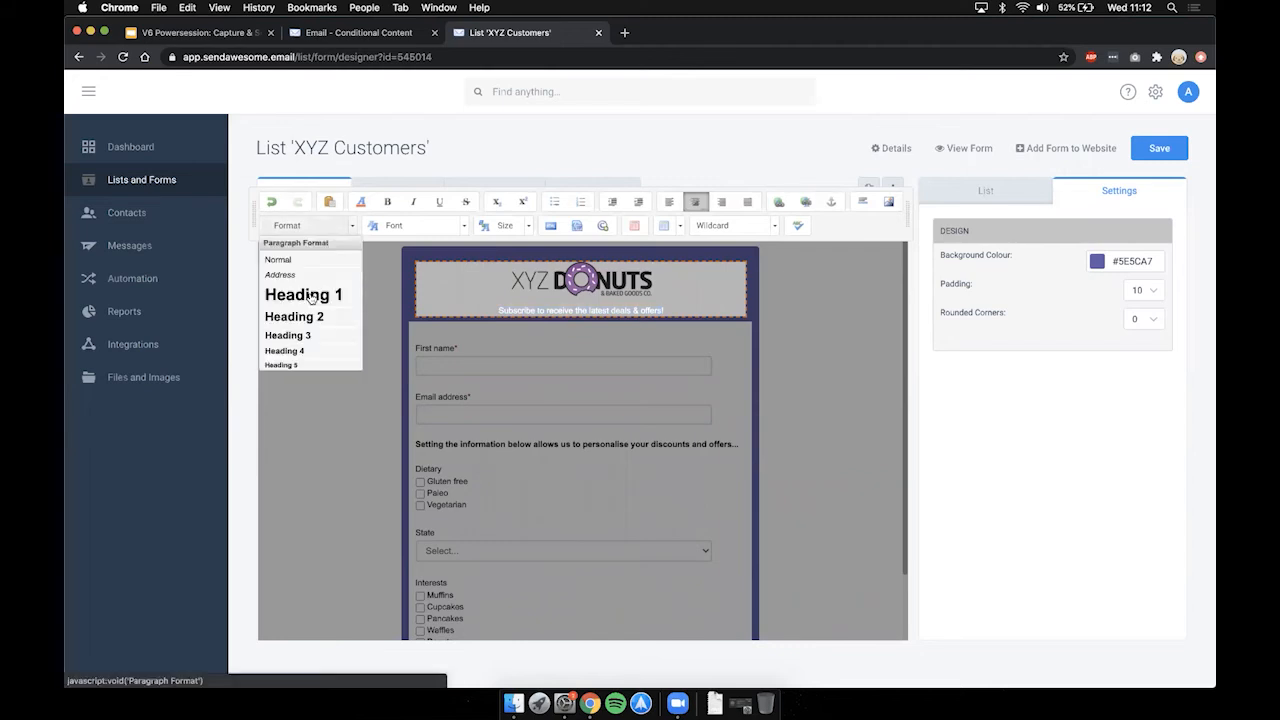
left_click(306, 316)
left_click(316, 350)
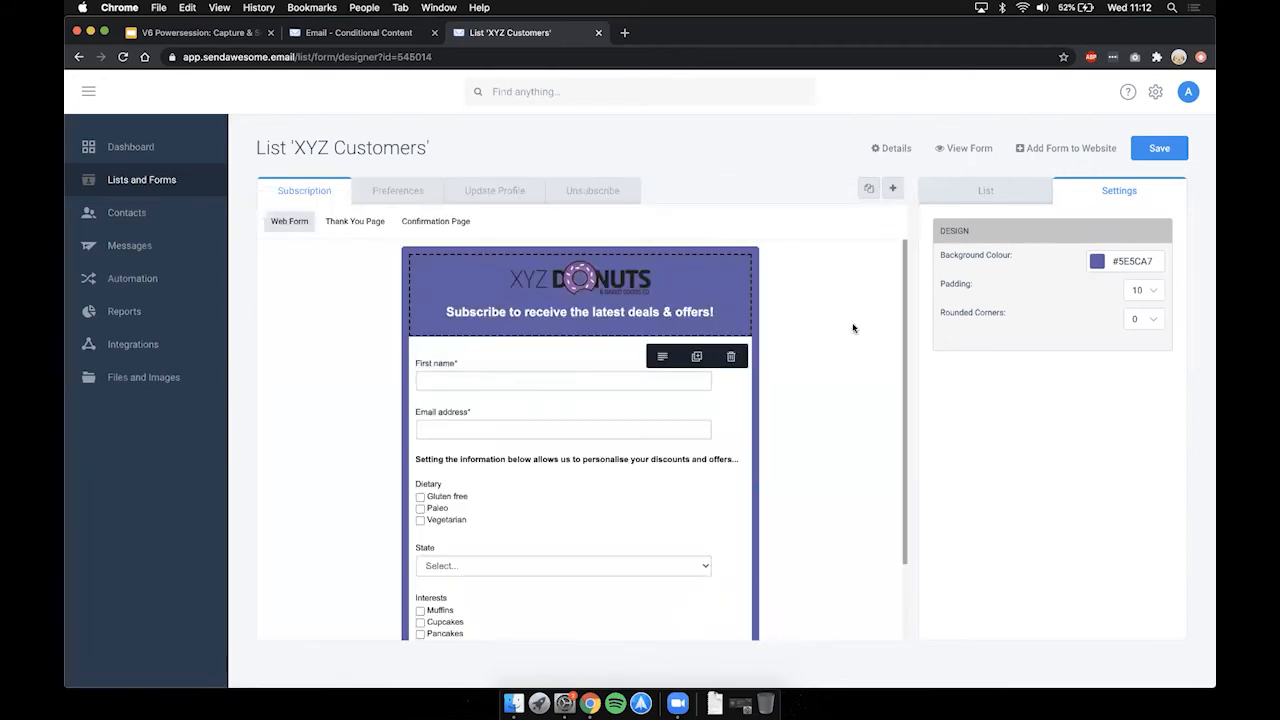
left_click(888, 326)
- Delete the grey privacy footer below the Submit button
scroll(888, 326, "down", 2)
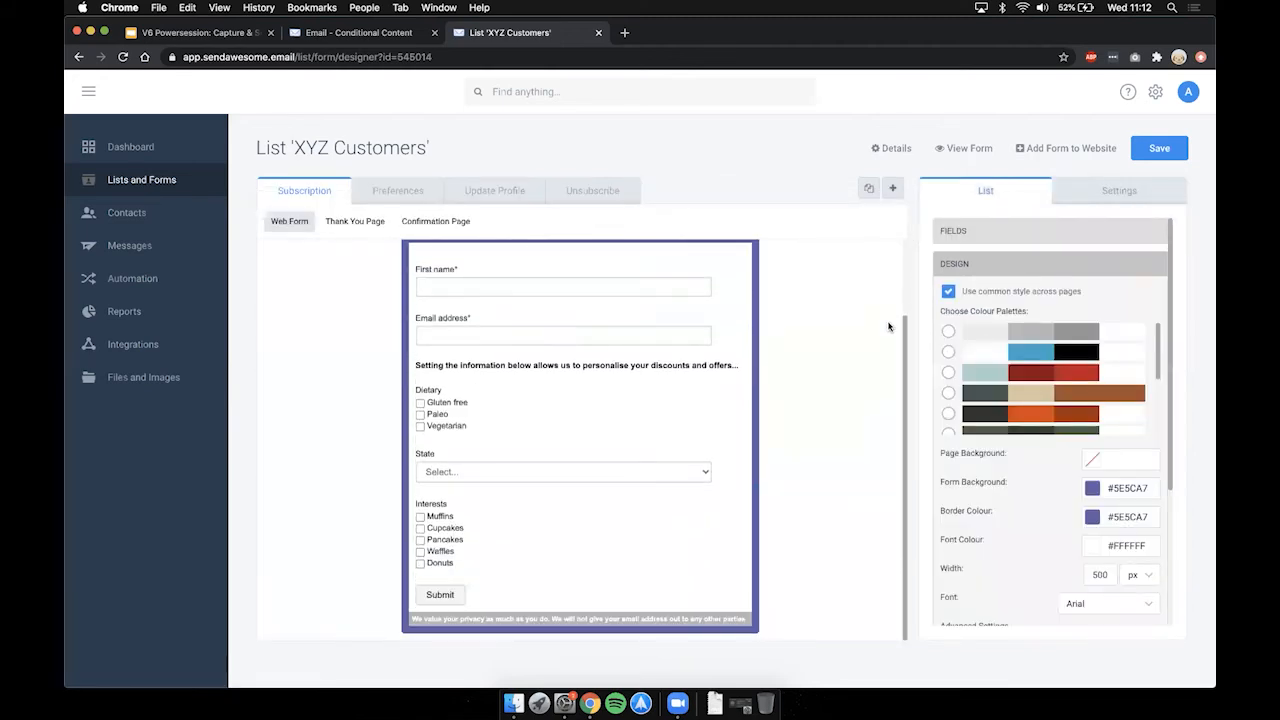
left_click(700, 618)
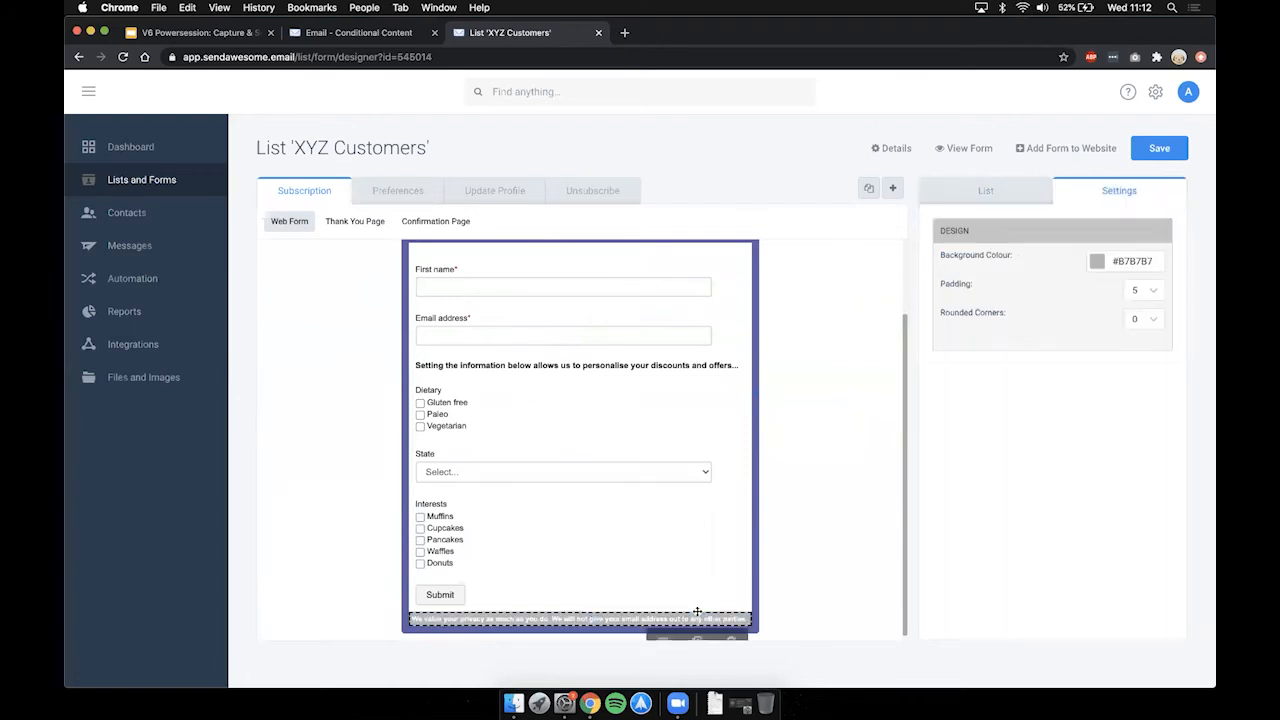
scroll(728, 634, "down", 1)
left_click(731, 623)
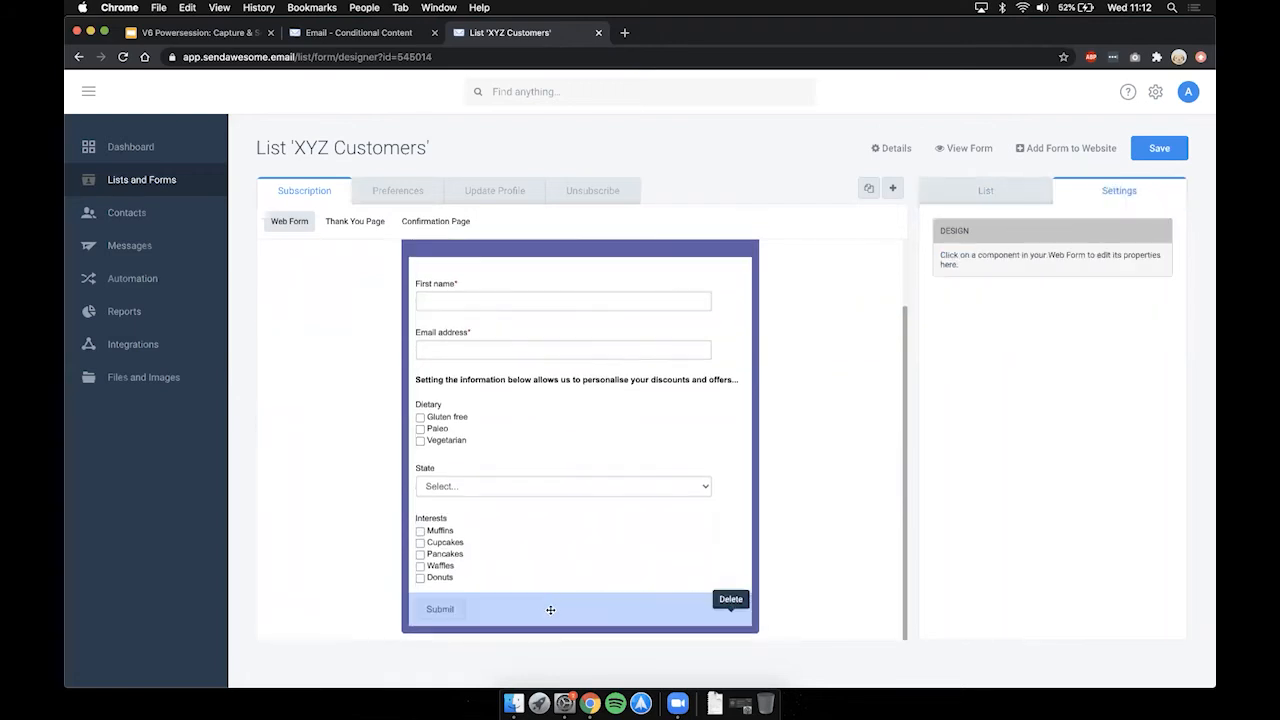
- Change the Submit button's text to "Signup now", centre it and set its font size to 15
left_click(548, 608)
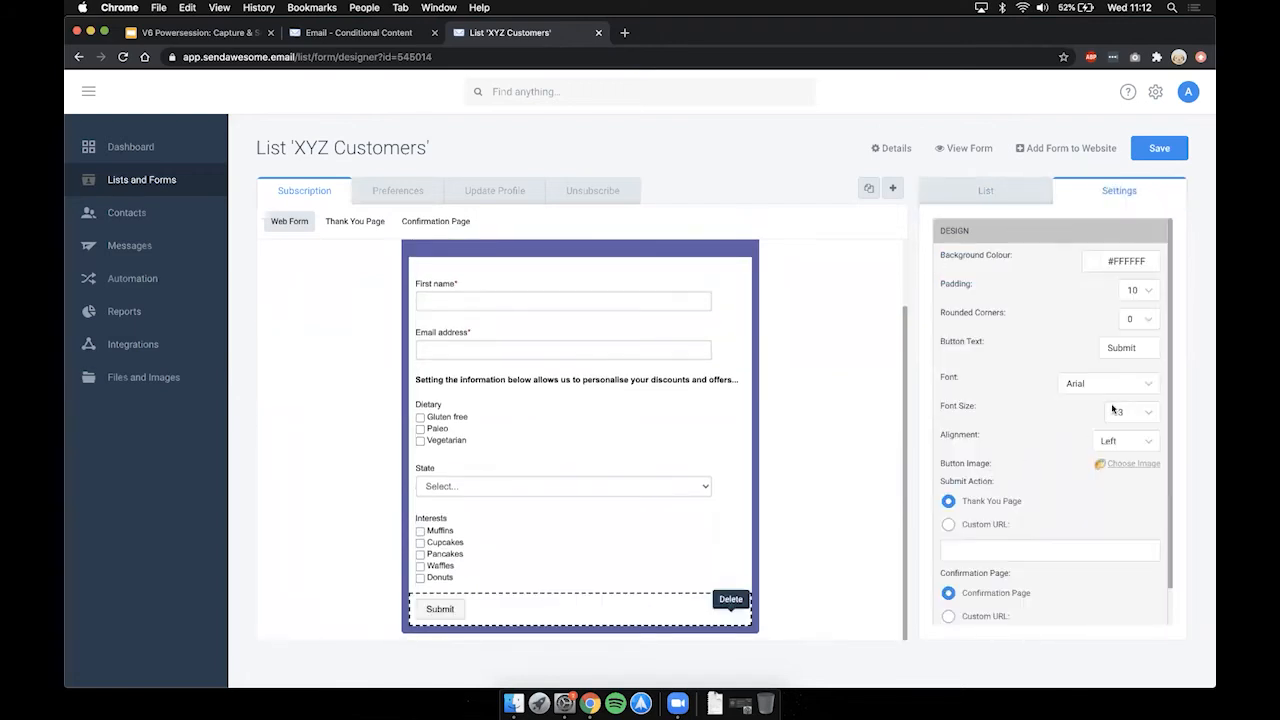
left_click(1120, 348)
double_click(1120, 348)
type("Signup now")
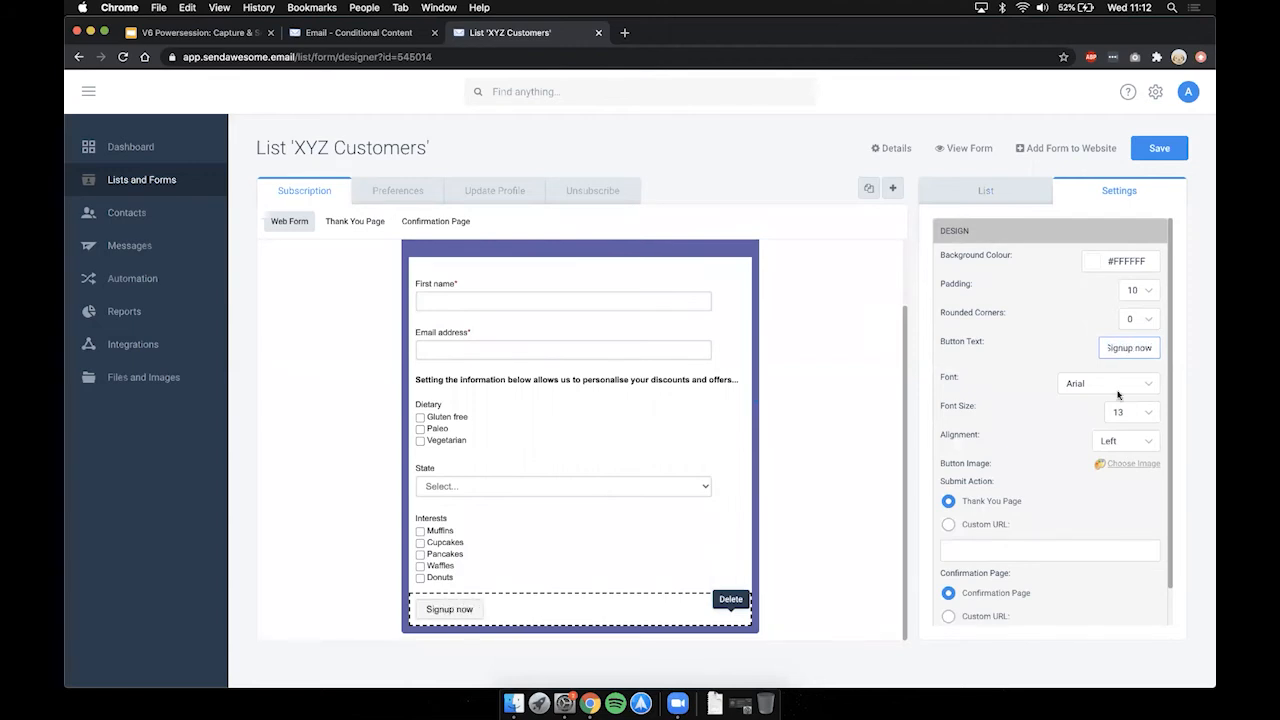
left_click(1116, 441)
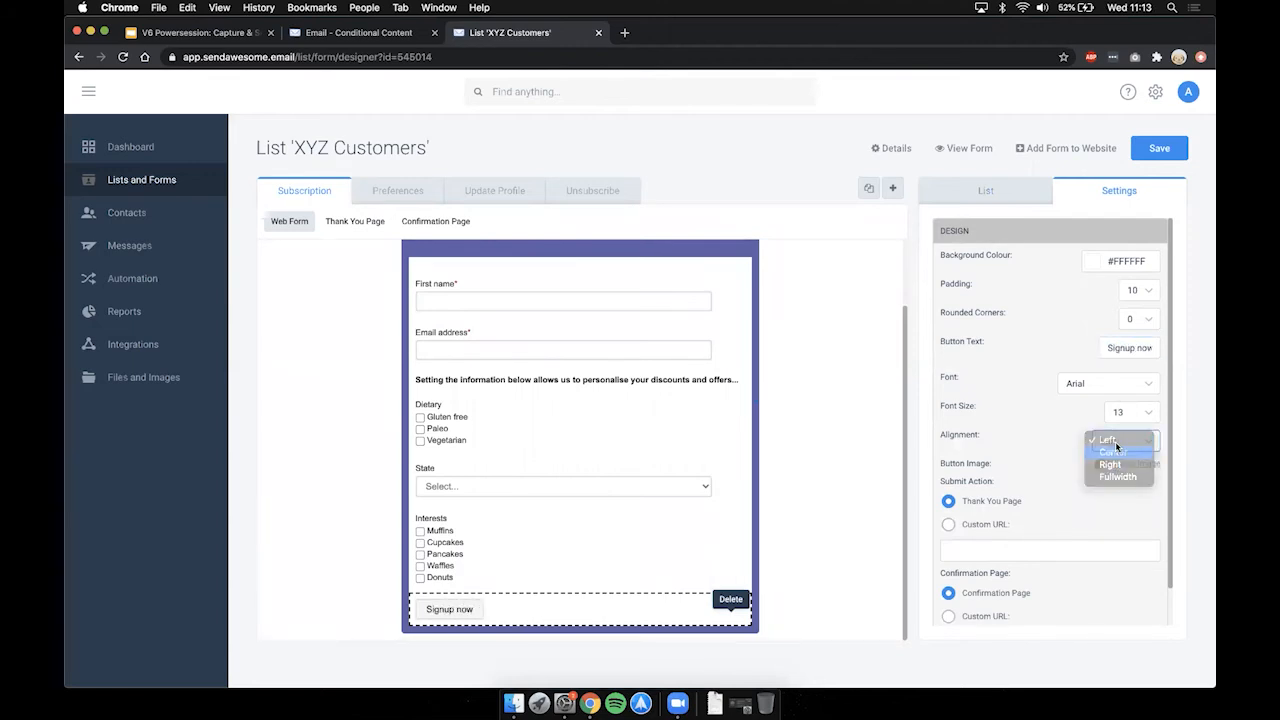
left_click(1116, 451)
left_click(1125, 412)
left_click(1118, 437)
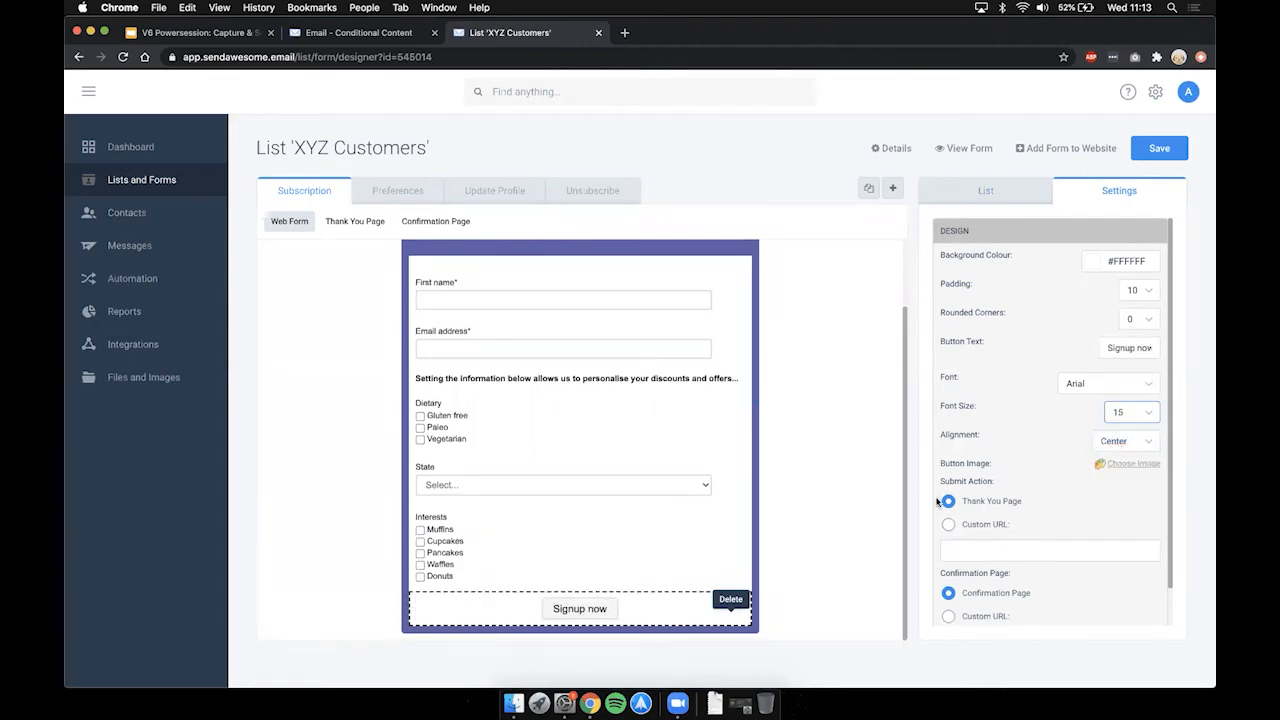
left_click(840, 524)
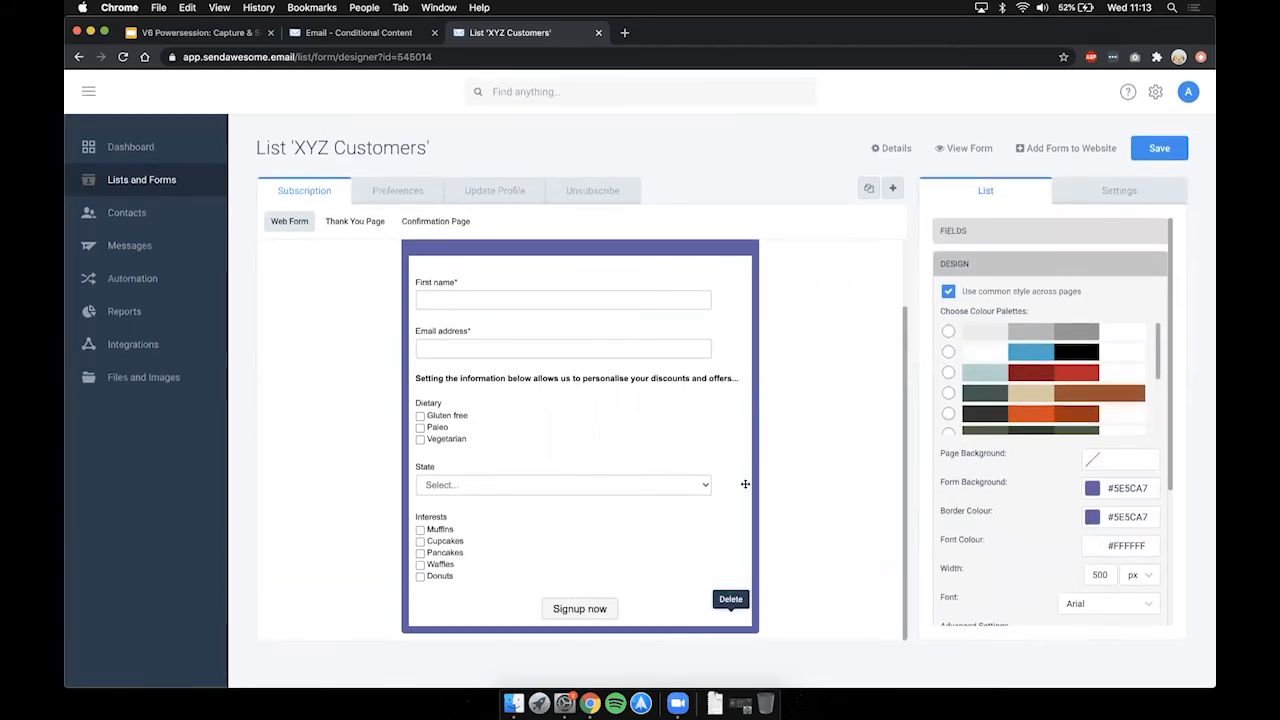
scroll(745, 484, "up", 3)
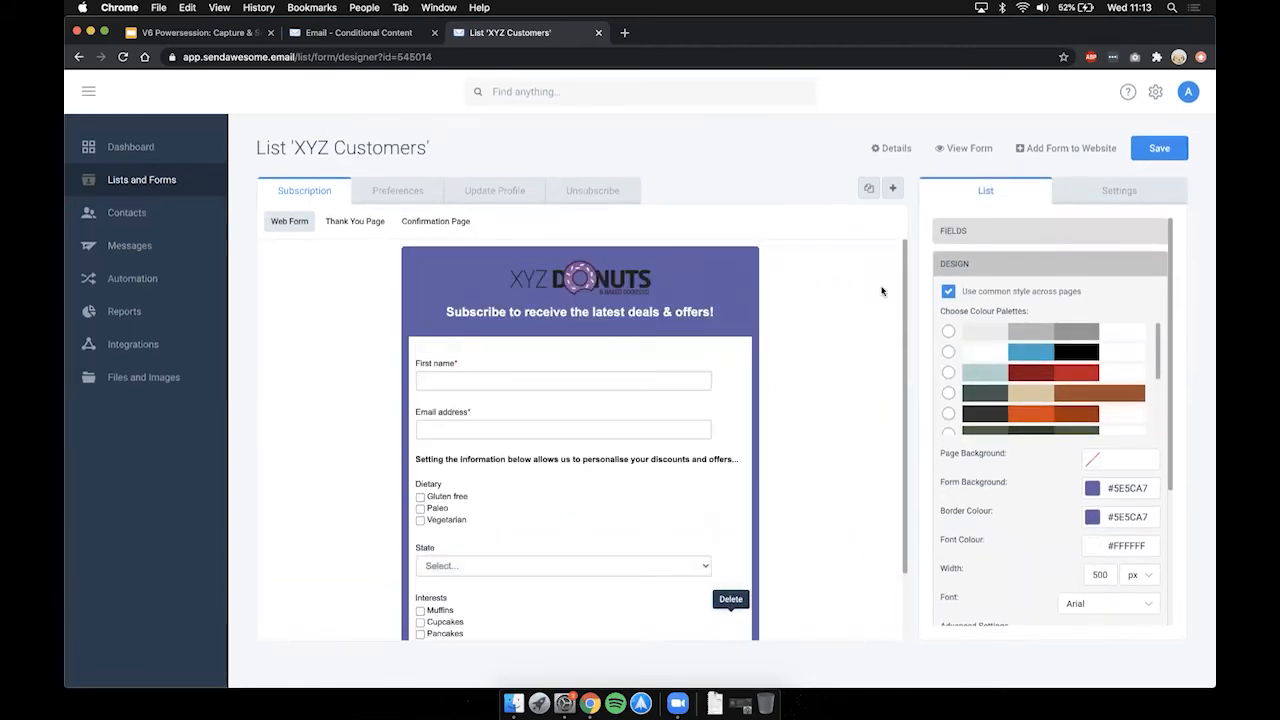
- Set the background colour of the Thank You page's header to purple, #5E5CA7
left_click(344, 230)
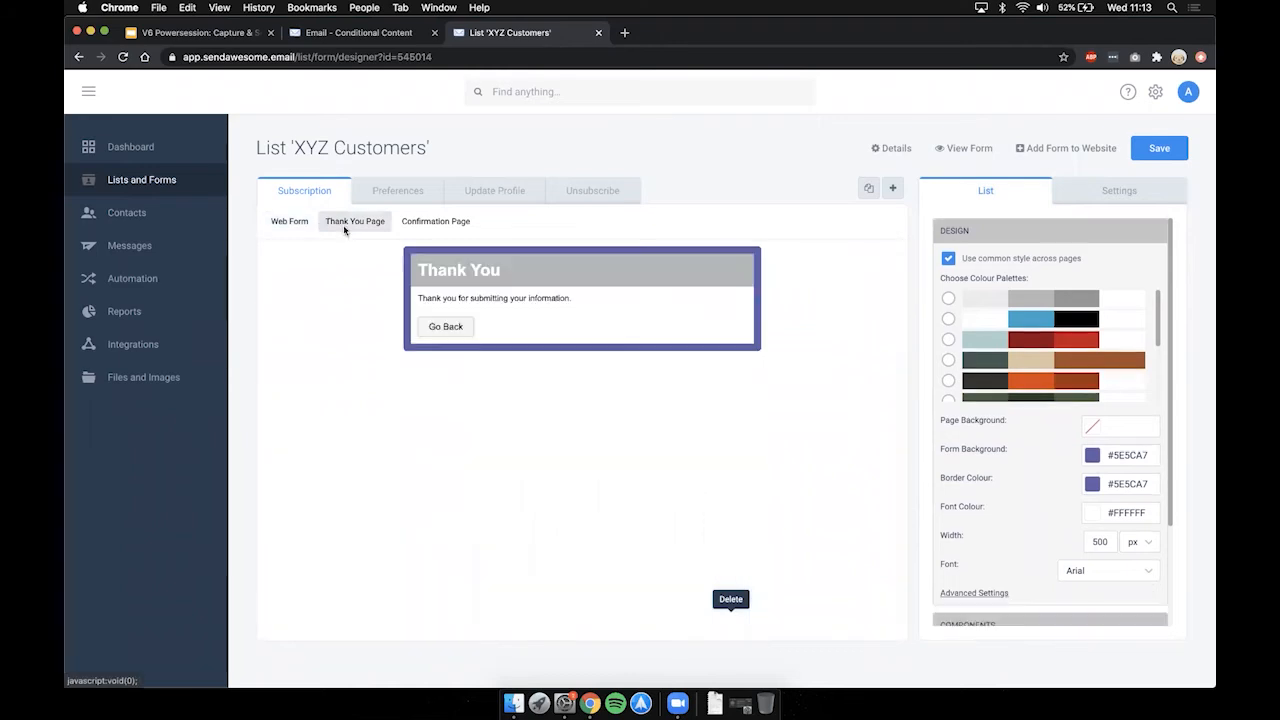
left_click(511, 266)
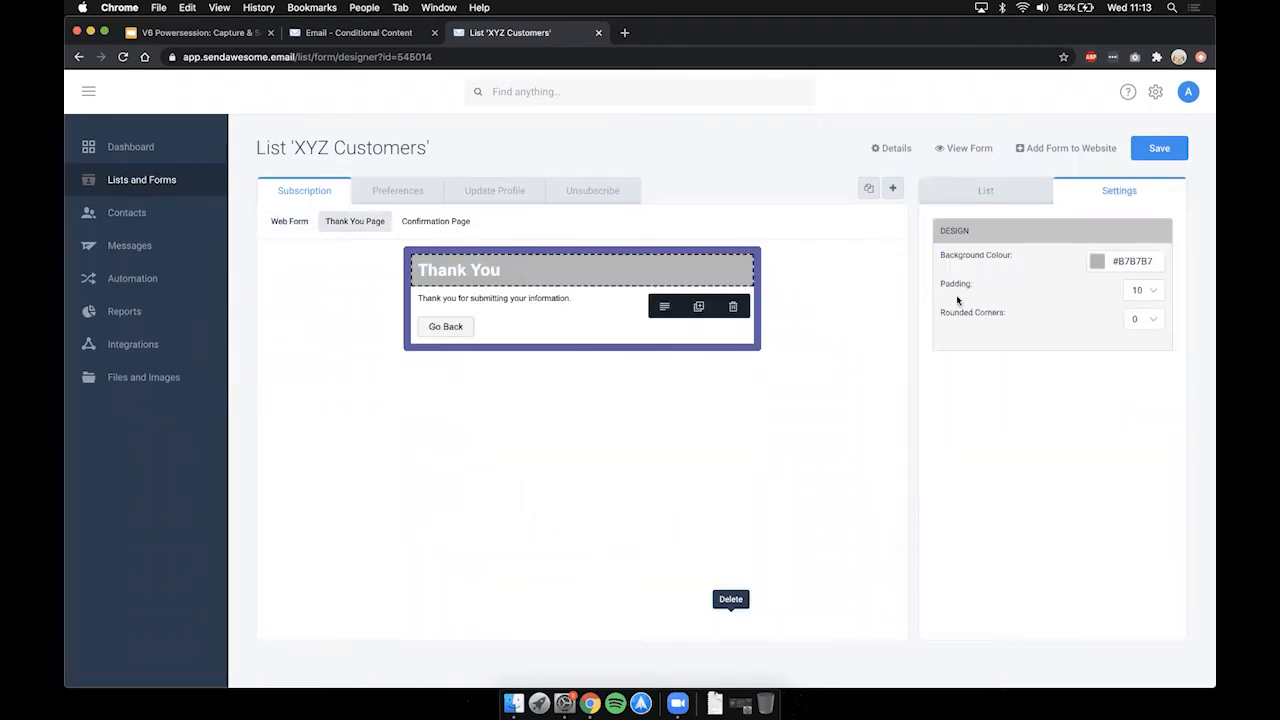
left_click(1092, 261)
left_click(1081, 388)
left_click(1071, 387)
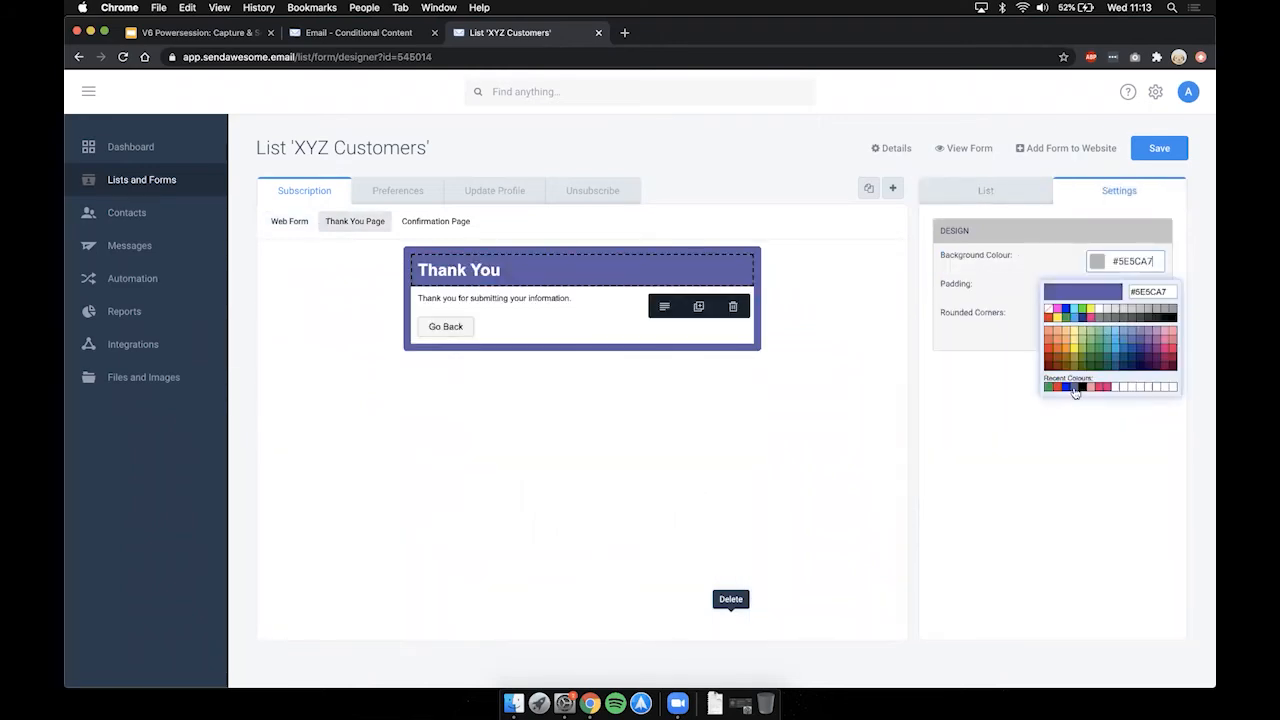
left_click(720, 514)
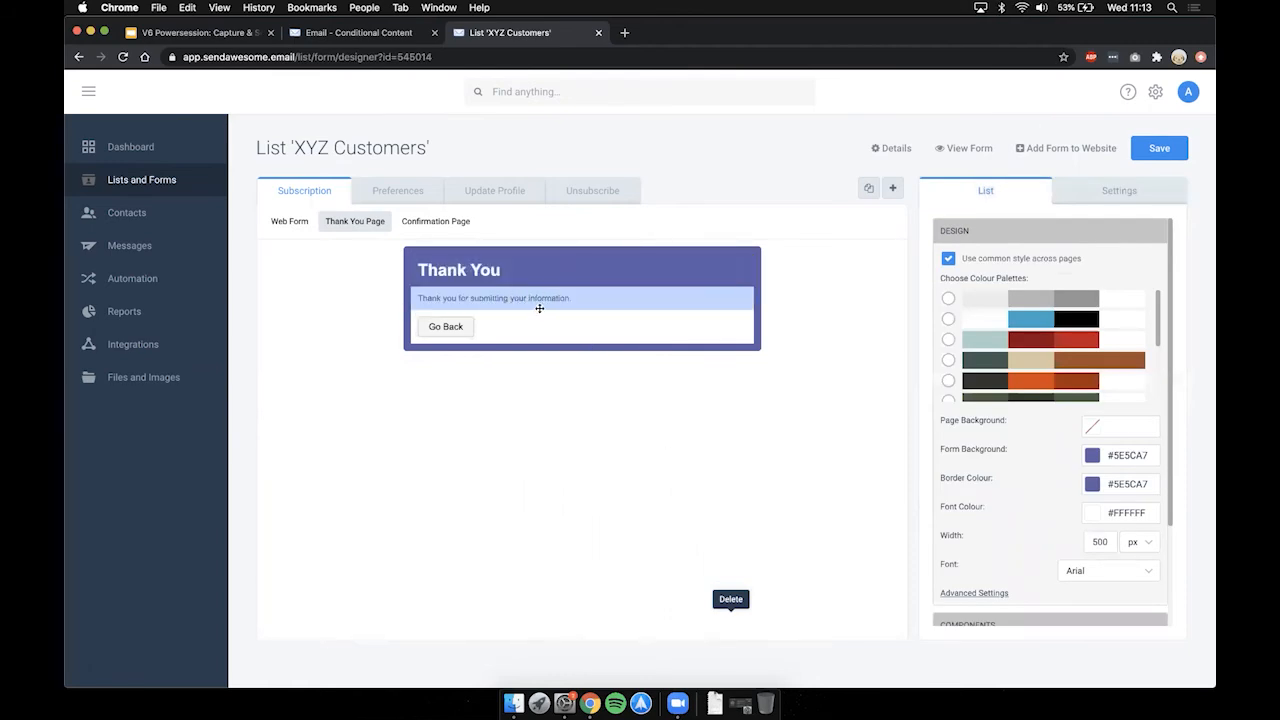
- Look over the finished web form, and switch to the Google Slides presentation to view the Form Design Tips slide
left_click(290, 222)
scroll(786, 402, "down", 3)
scroll(786, 408, "up", 2)
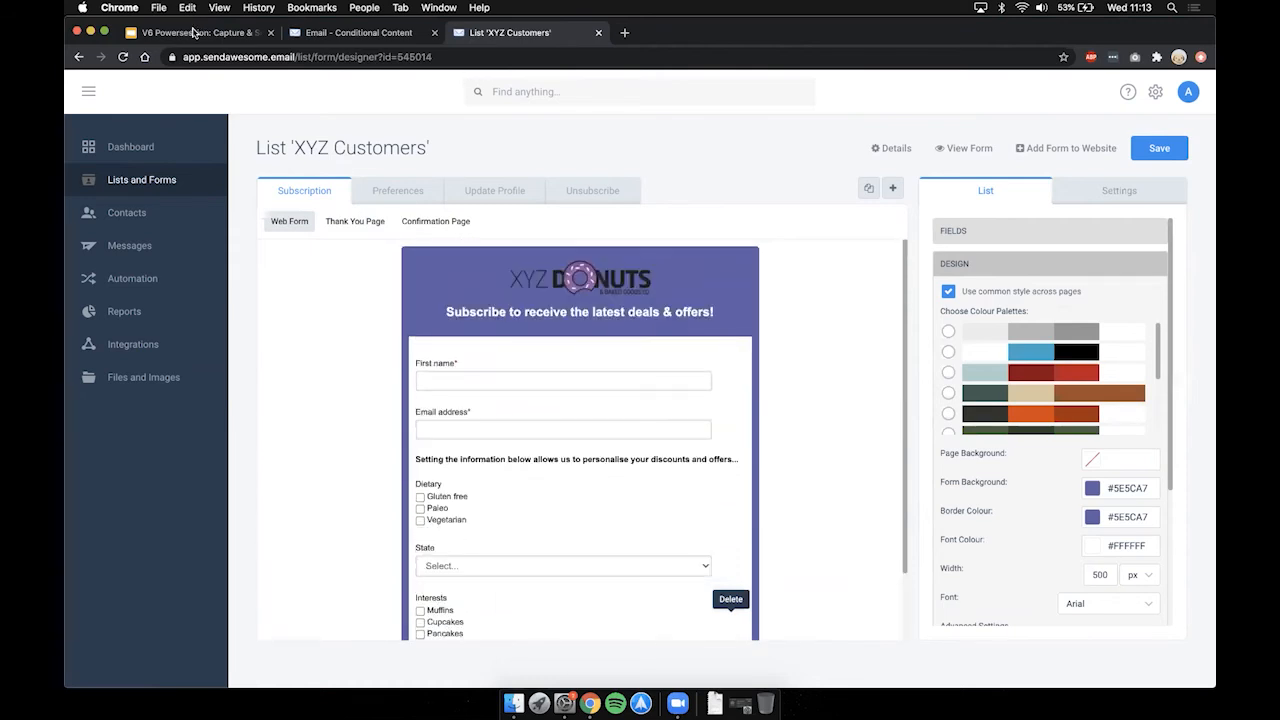
left_click(193, 33)
left_click(140, 617)
scroll(140, 617, "down", 3)
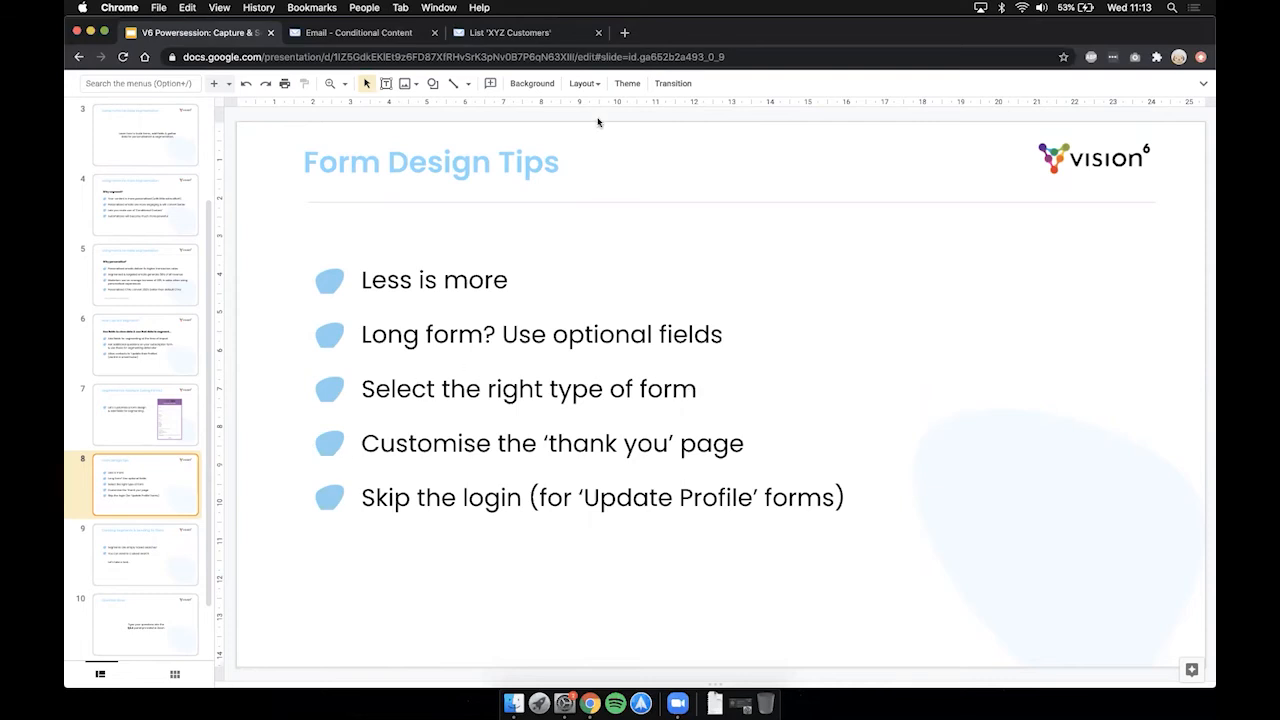
- Switch back to the XYZ Customers form designer, try to add another form, cancel it and review the subscription form's fields
left_click(505, 38)
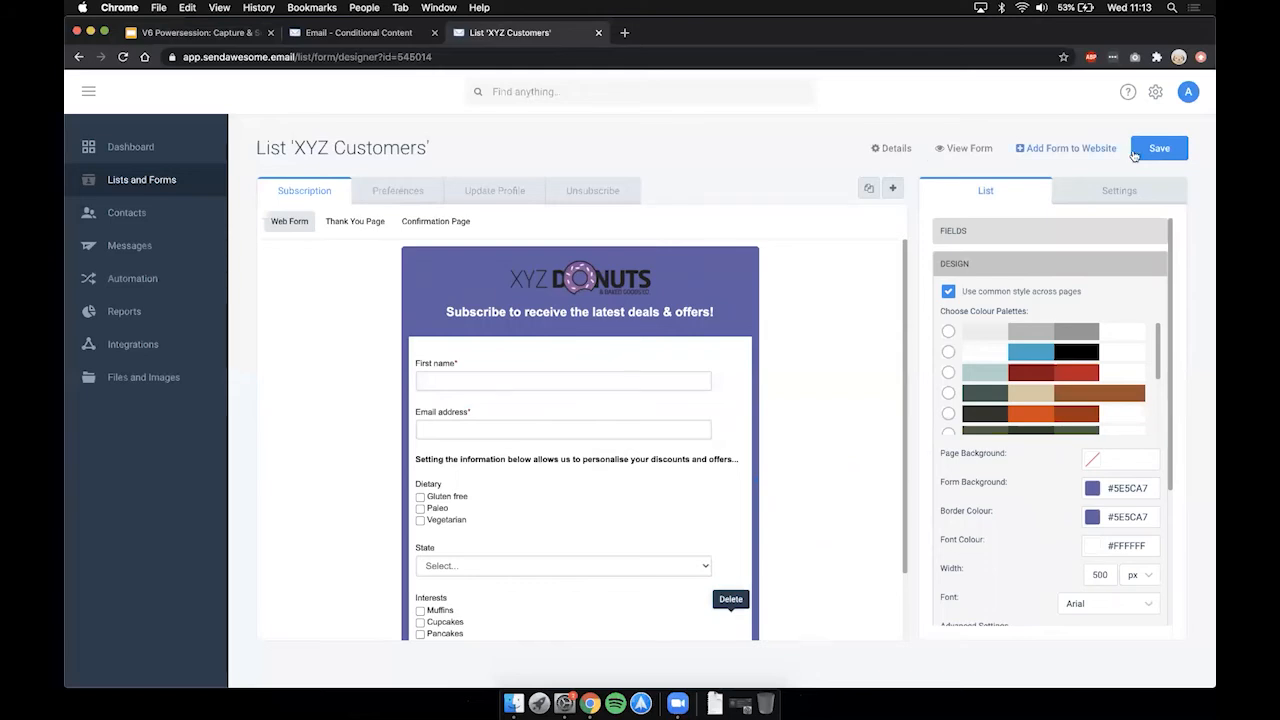
left_click(895, 191)
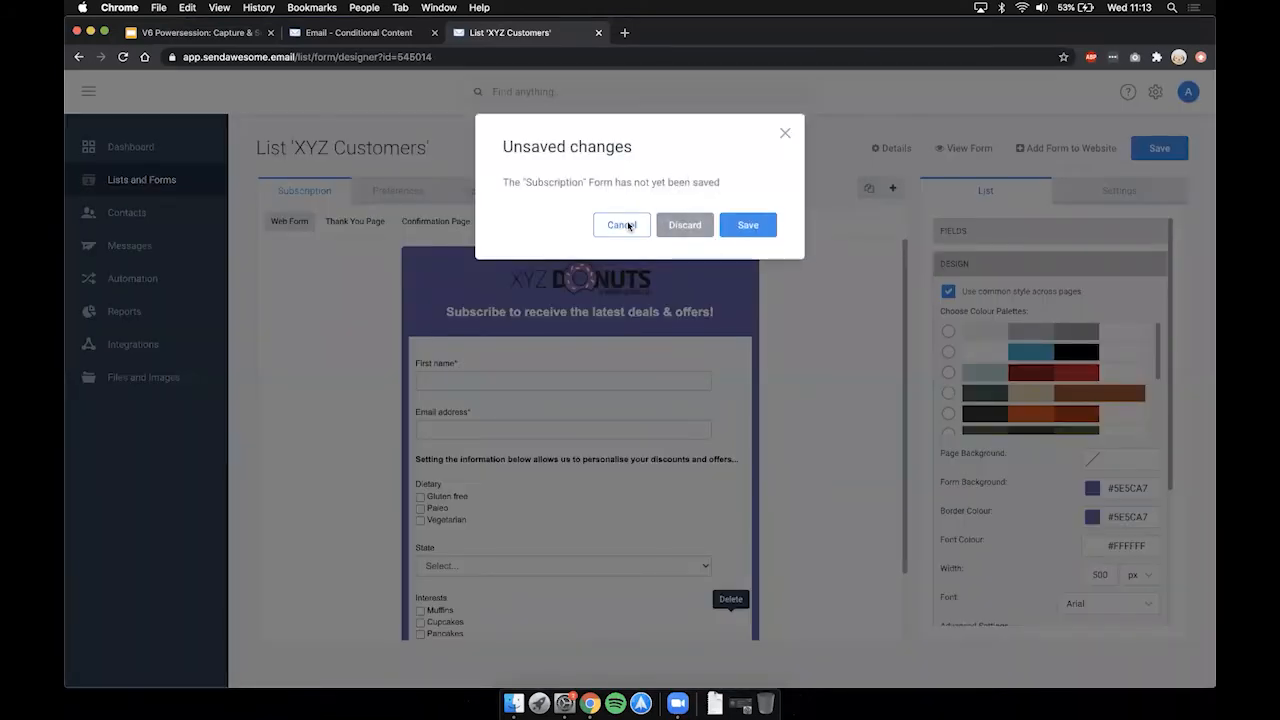
left_click(621, 225)
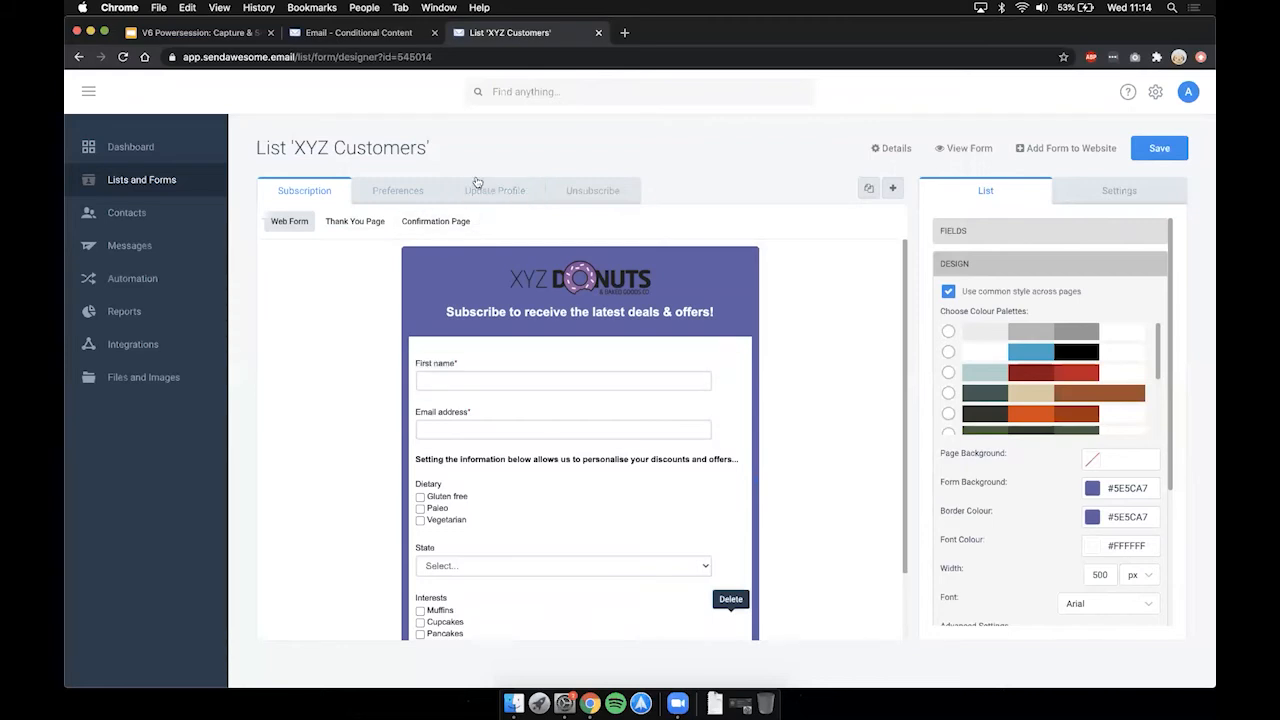
scroll(414, 510, "down", 2)
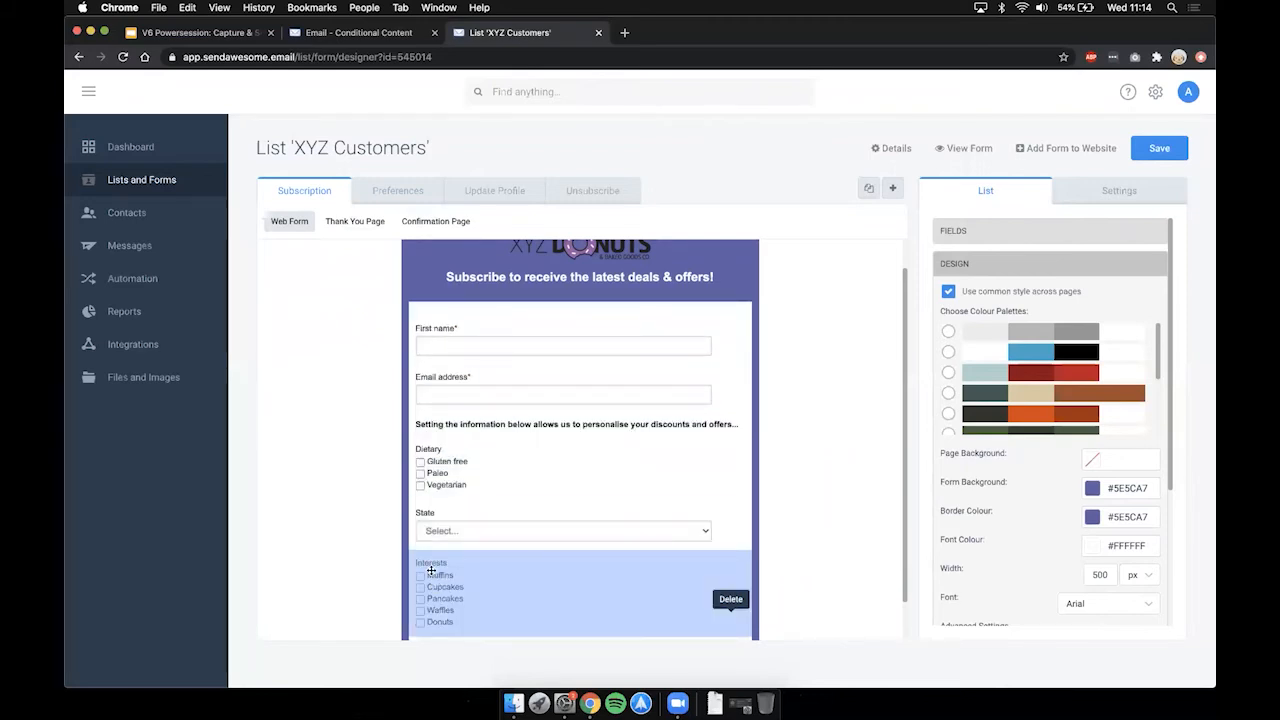
scroll(387, 535, "down", 1)
scroll(387, 535, "up", 2)
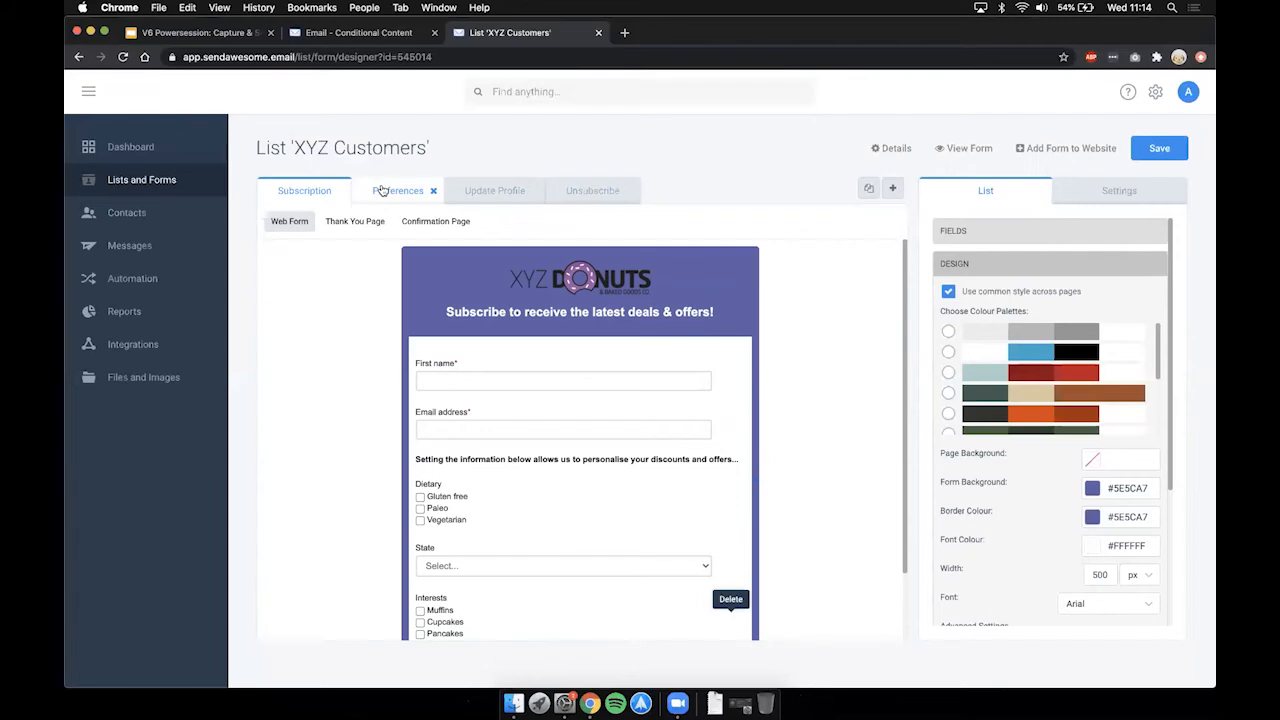
- View the subscription form's Thank You page and return to the Form Design Tips slide in Google Slides
left_click(225, 32)
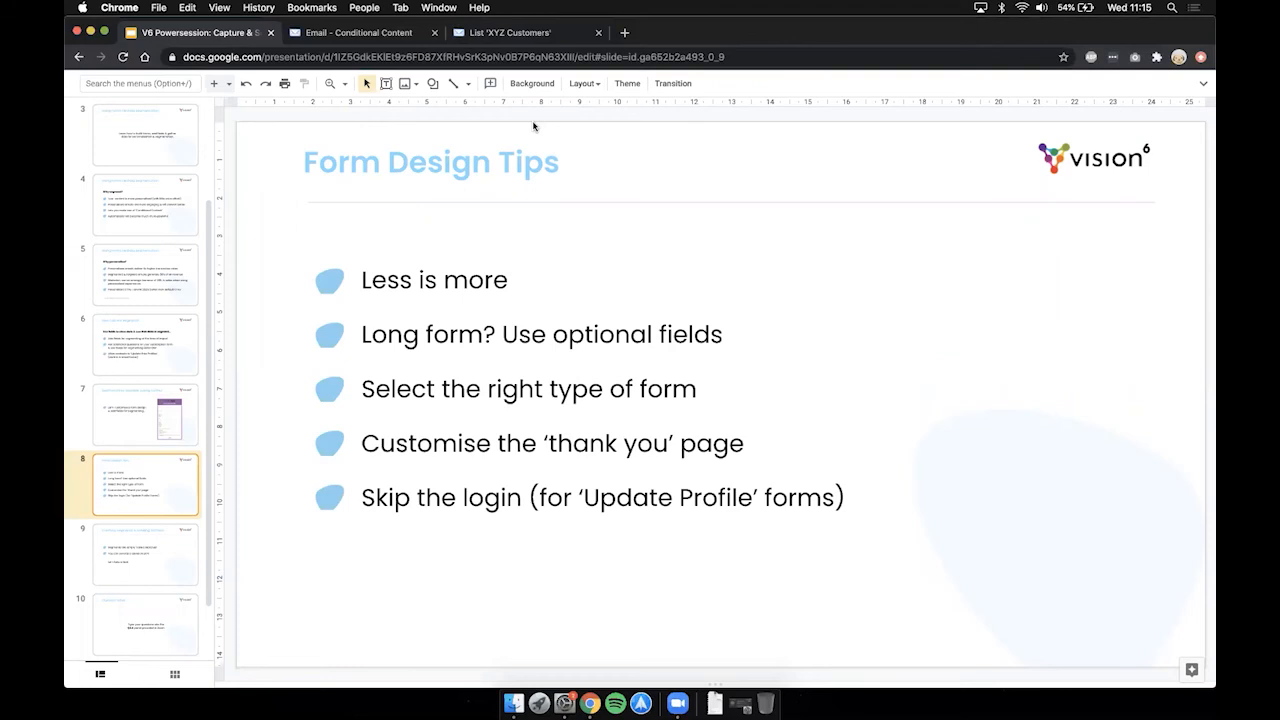
left_click(372, 33)
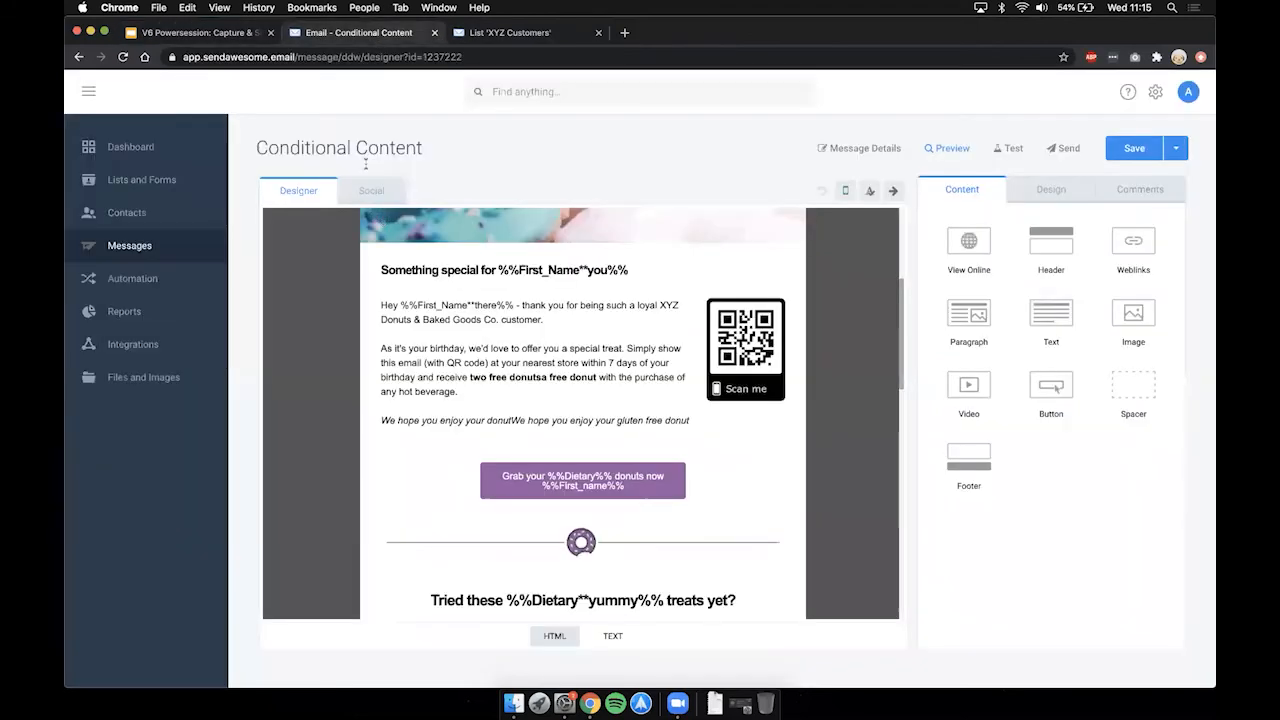
left_click(490, 33)
left_click(358, 221)
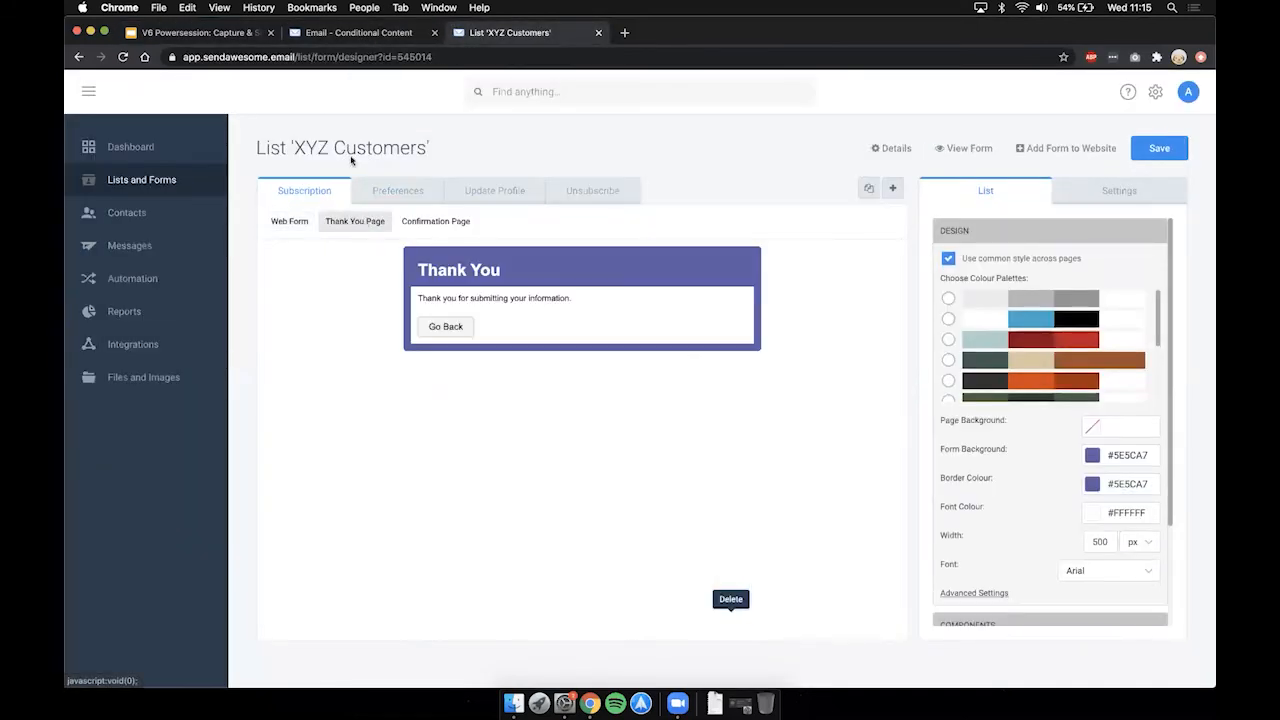
left_click(200, 33)
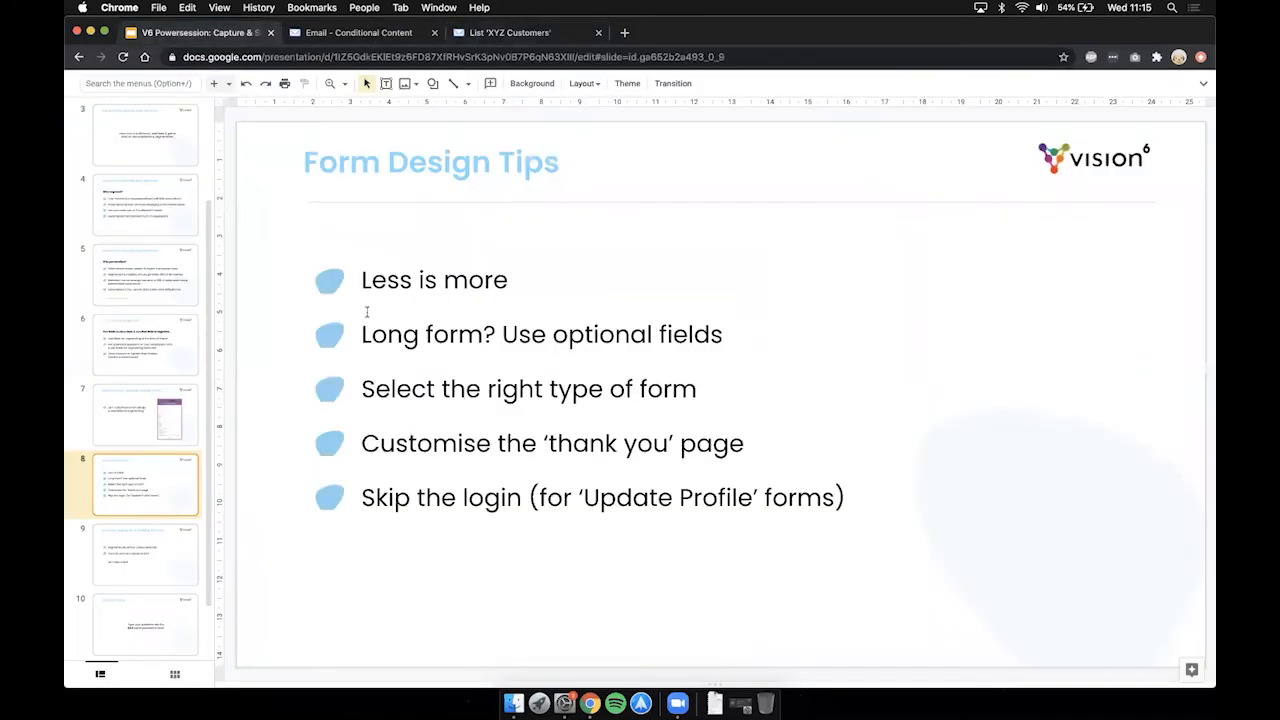
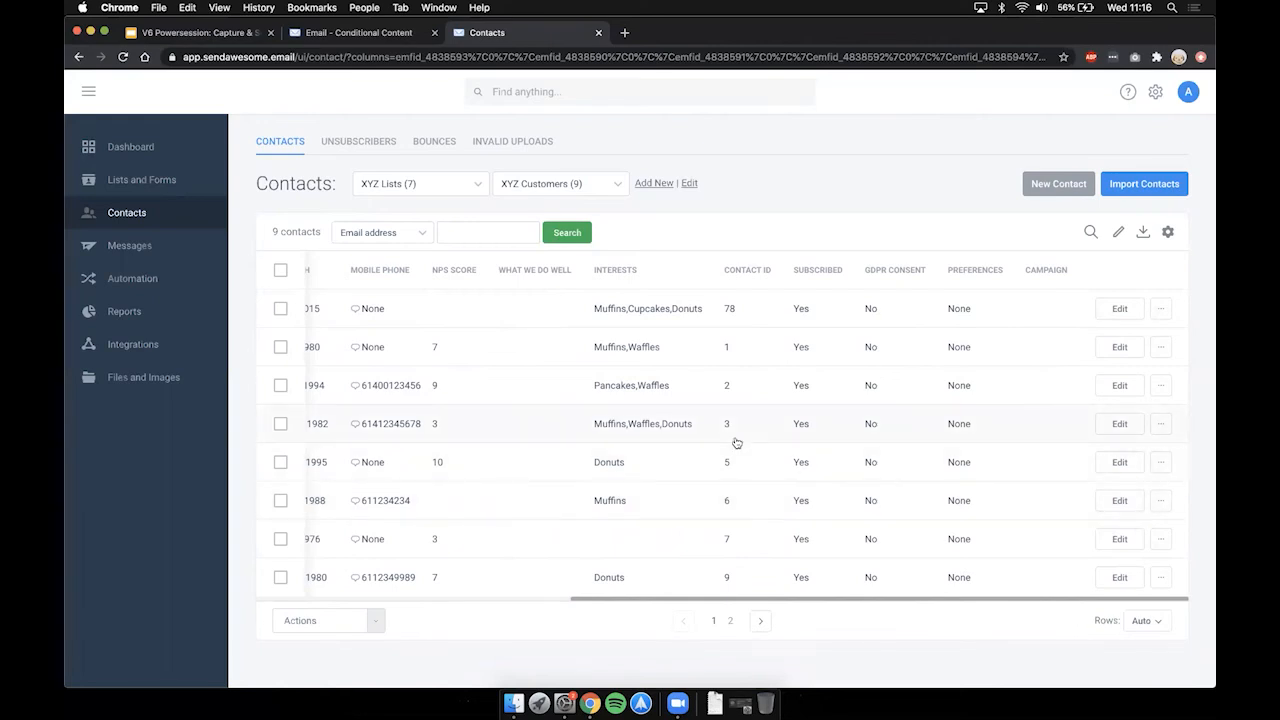
- Set up an advanced search of the XYZ Customers contacts with the rule State, Includes any, QLD
scroll(737, 443, "left", 2)
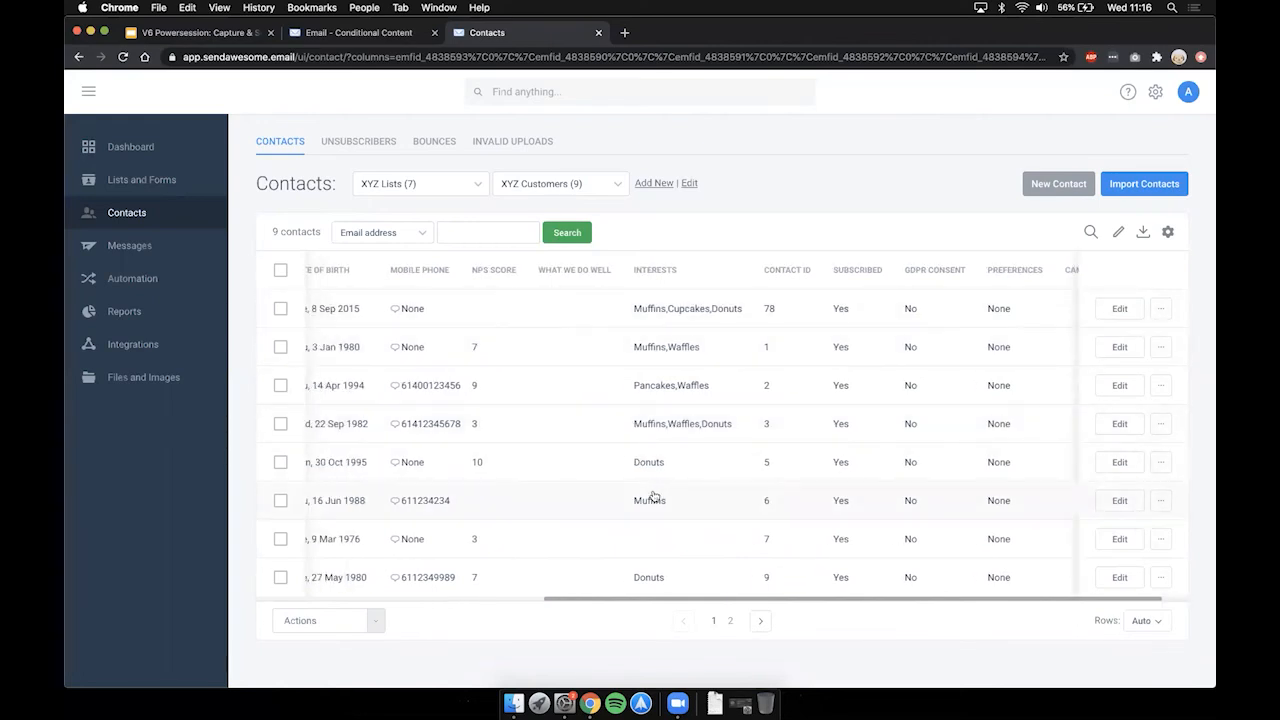
scroll(652, 497, "left", 10)
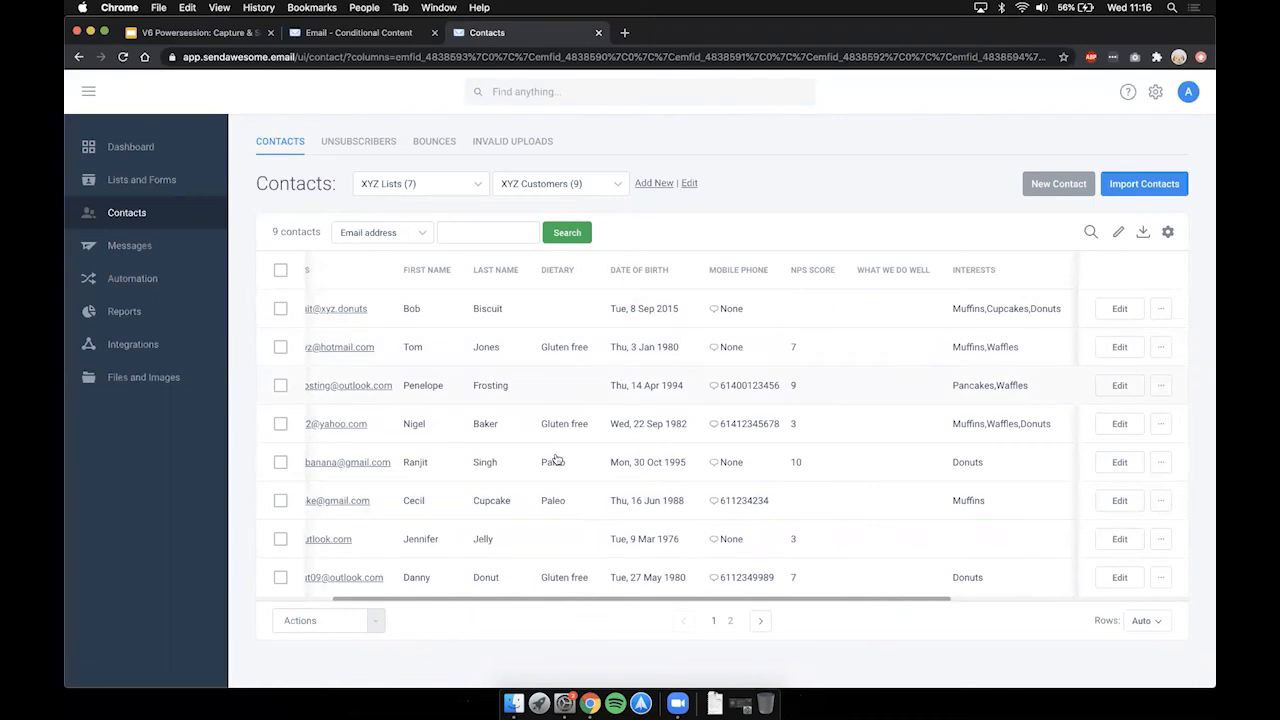
scroll(716, 385, "left", 3)
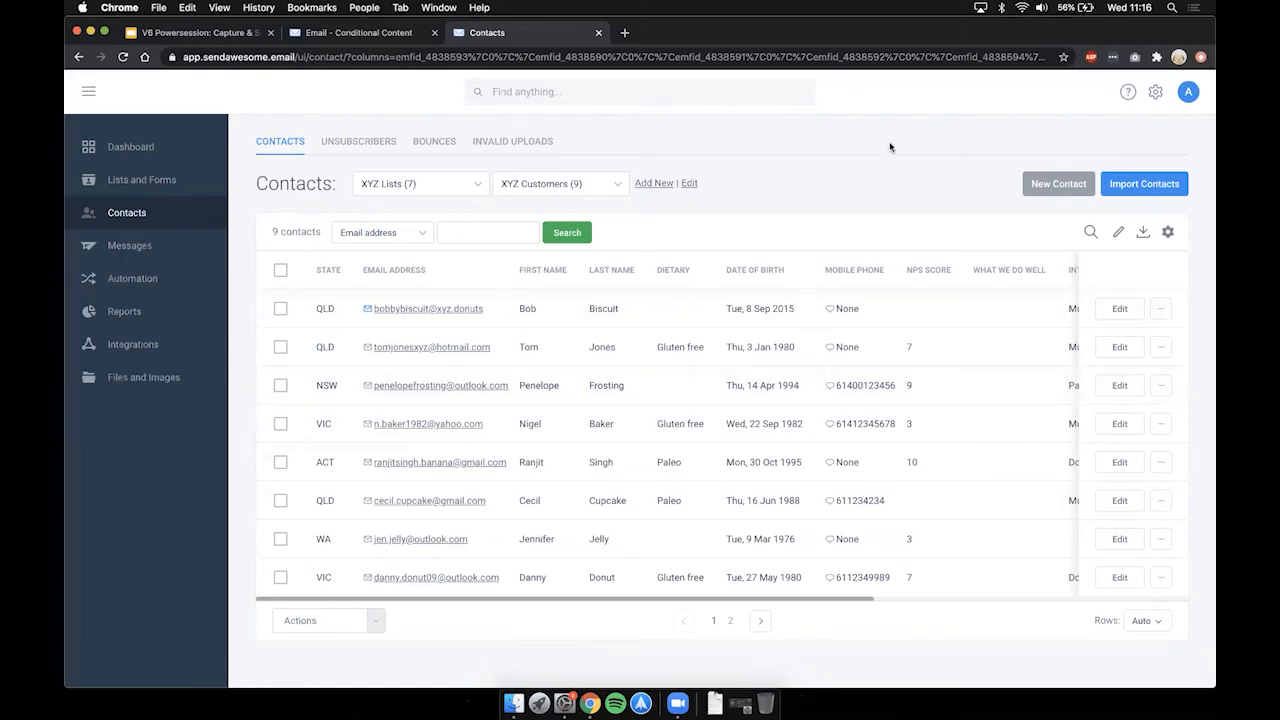
left_click(1090, 233)
left_click(1008, 260)
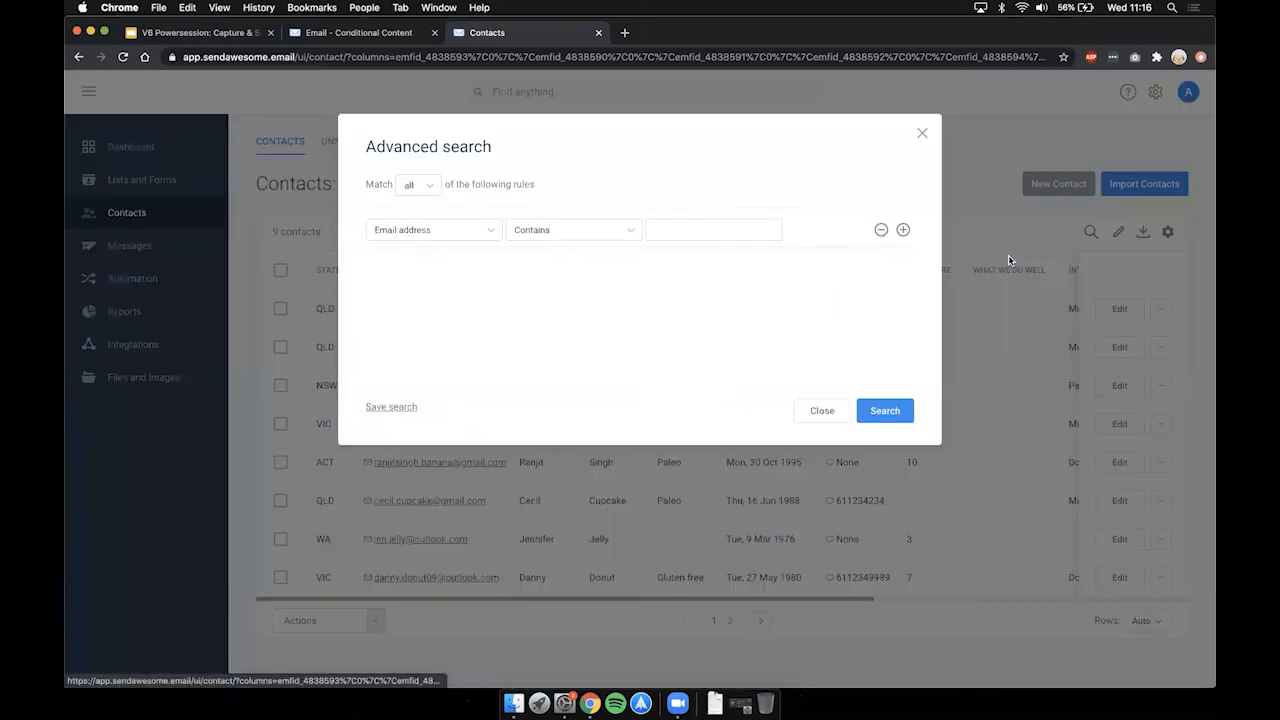
left_click(468, 229)
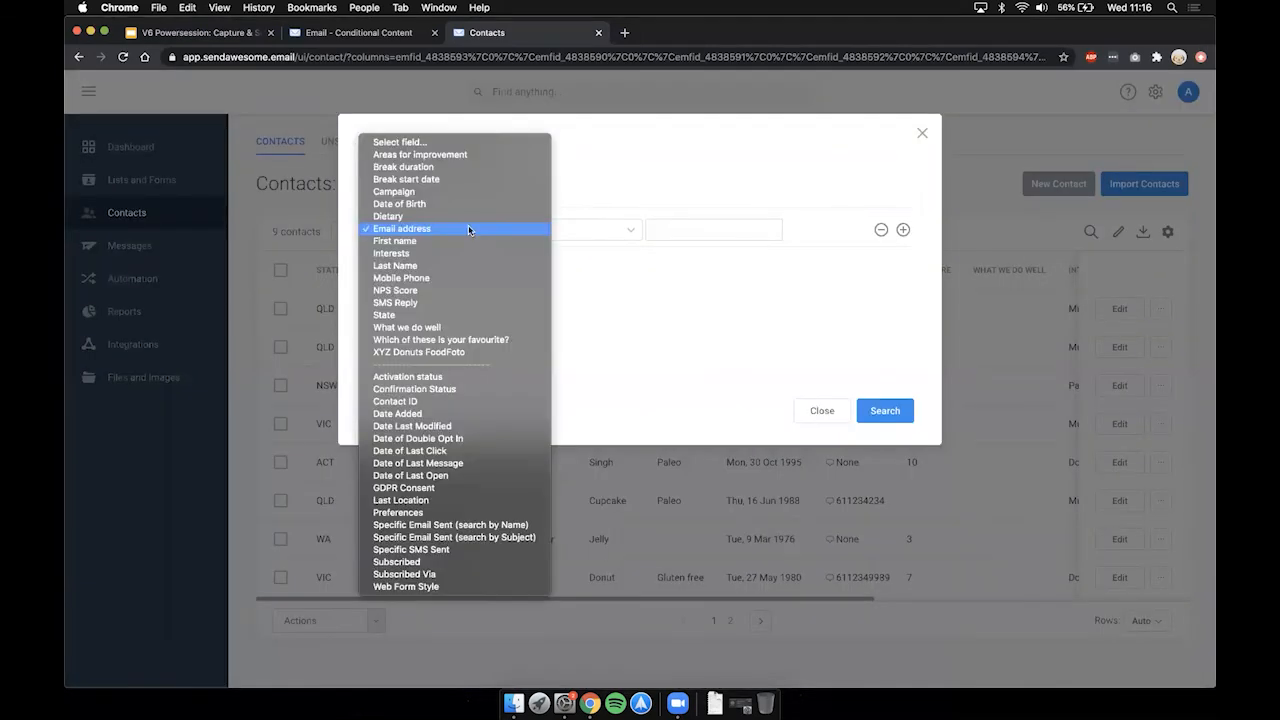
left_click(445, 316)
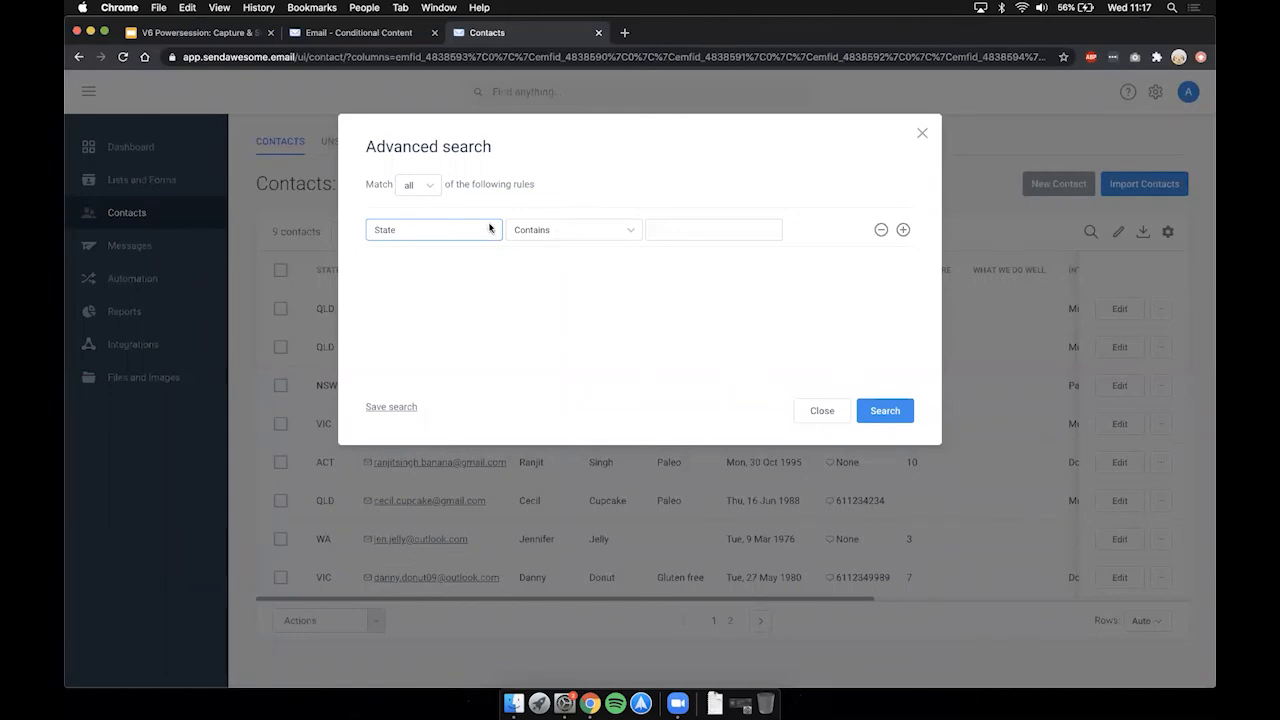
left_click(438, 235)
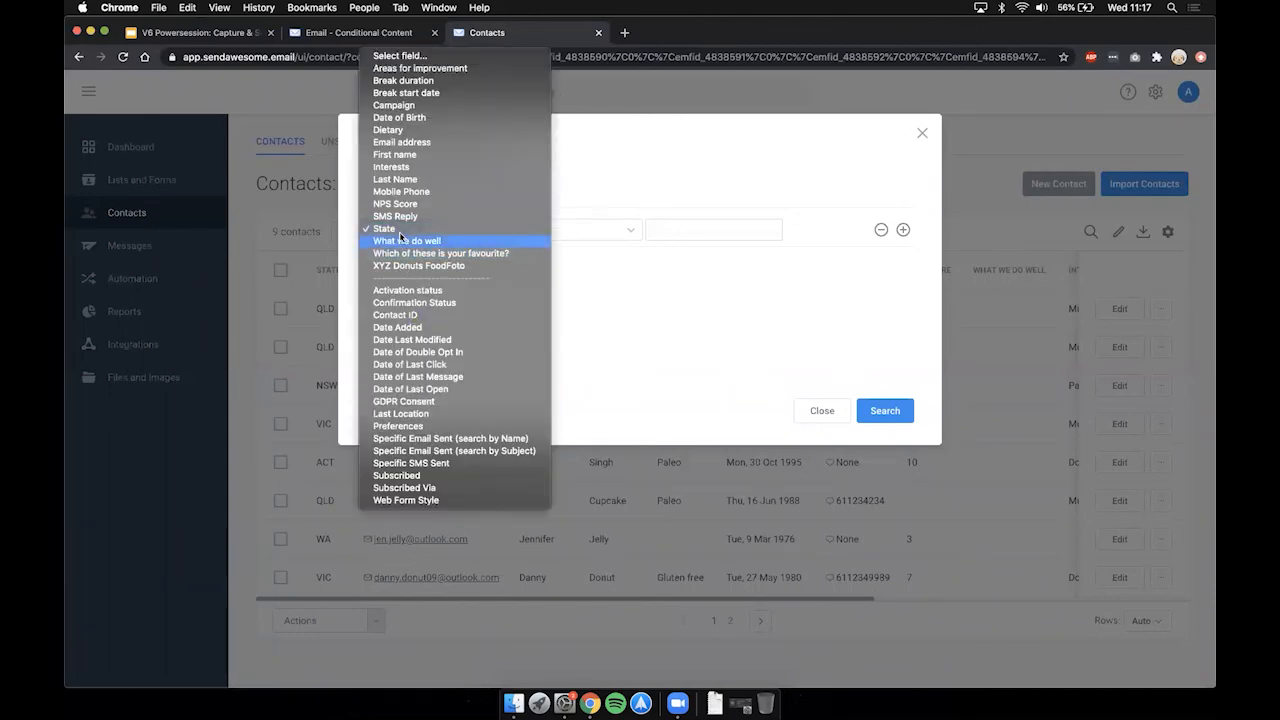
left_click(445, 231)
left_click(588, 234)
left_click(576, 274)
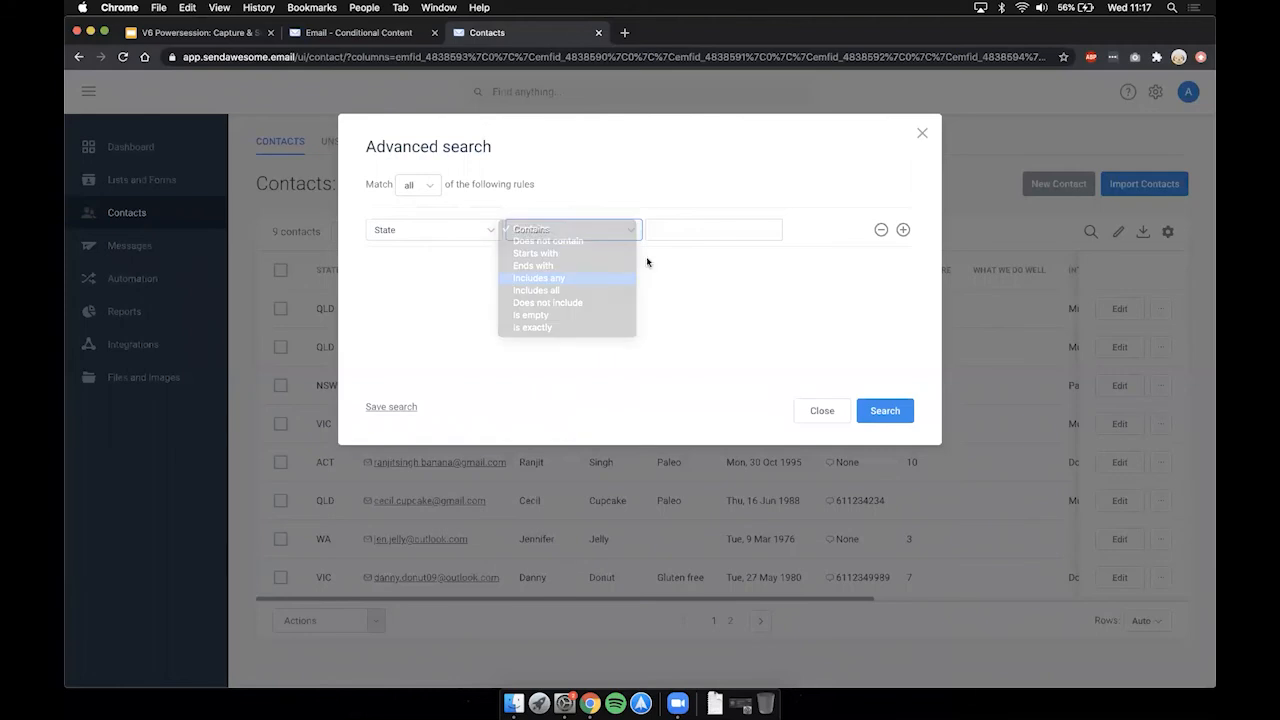
left_click(653, 277)
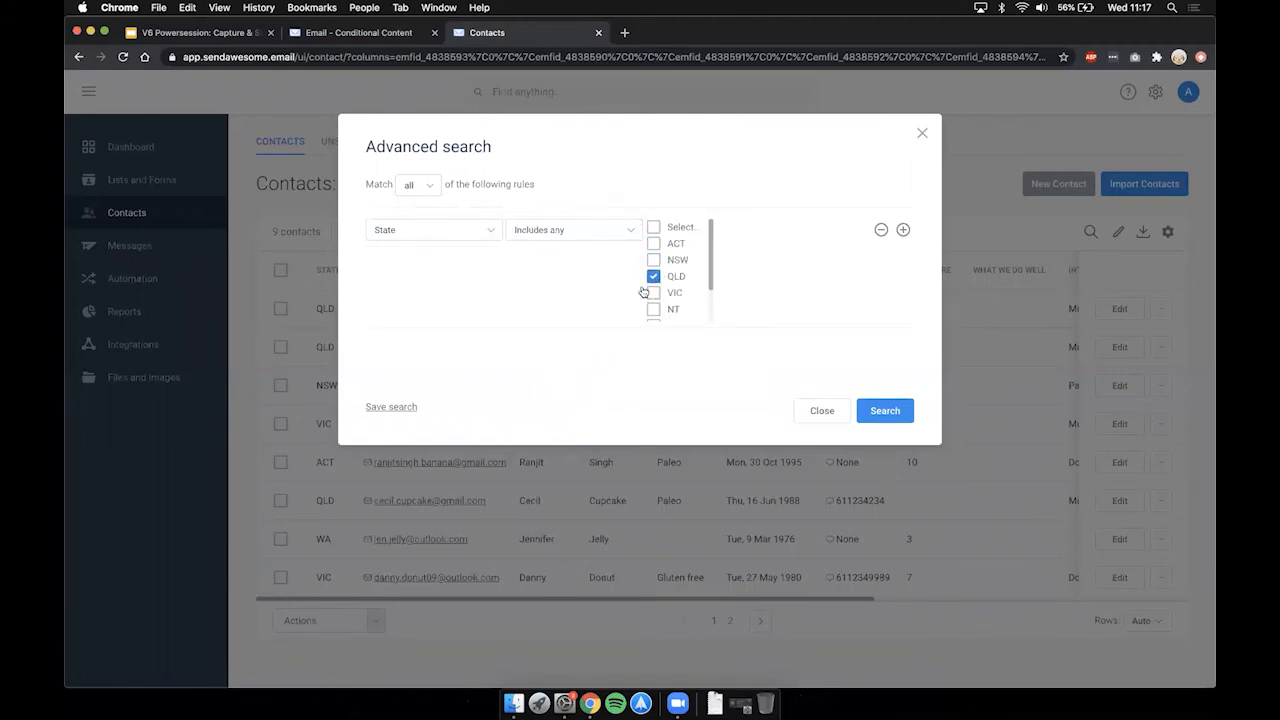
- Save the advanced search under the name "Customers in QLD"
left_click(390, 407)
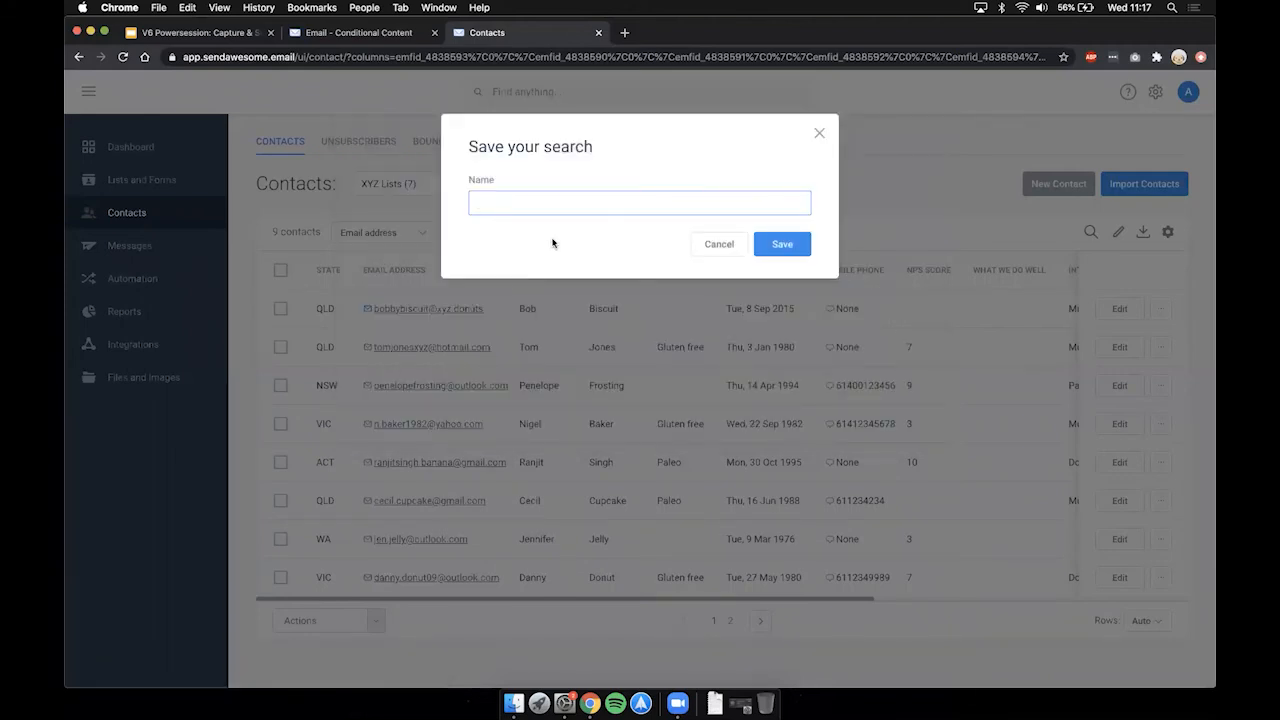
type("Cusgtomers i. QLD")
left_click_drag(491, 205, 646, 200)
type("stome")
left_click(768, 240)
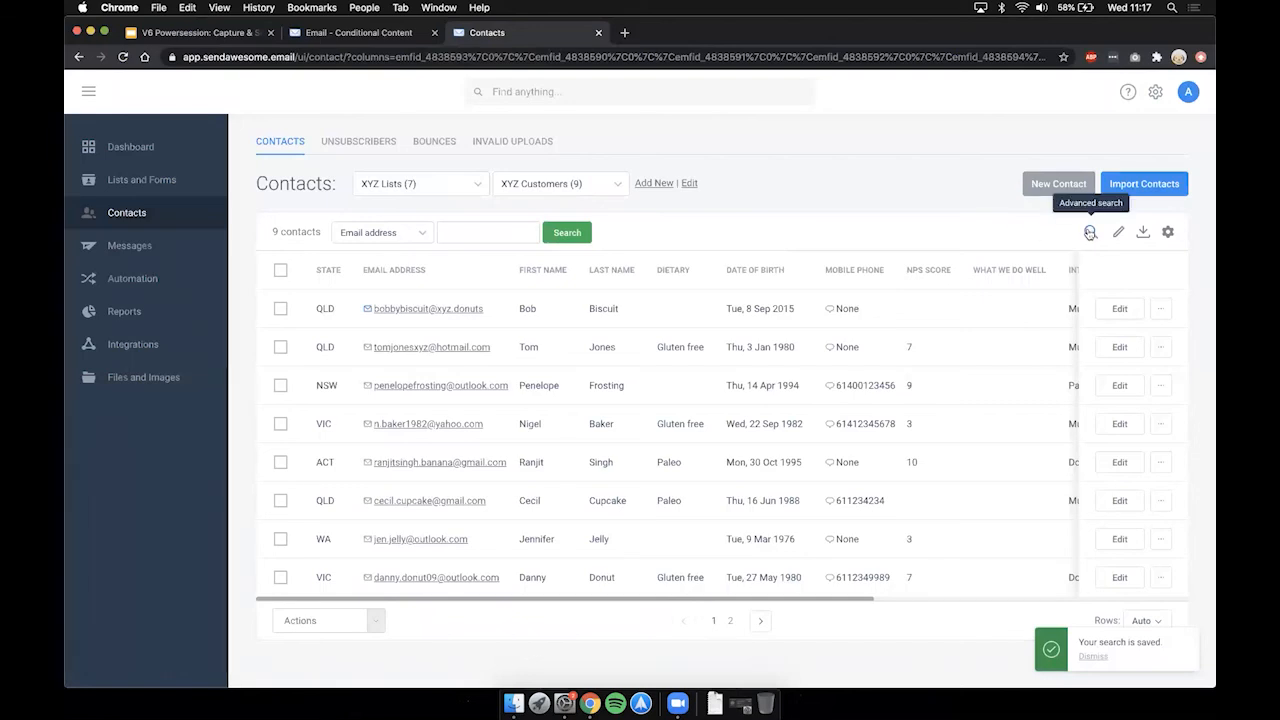
left_click(1090, 232)
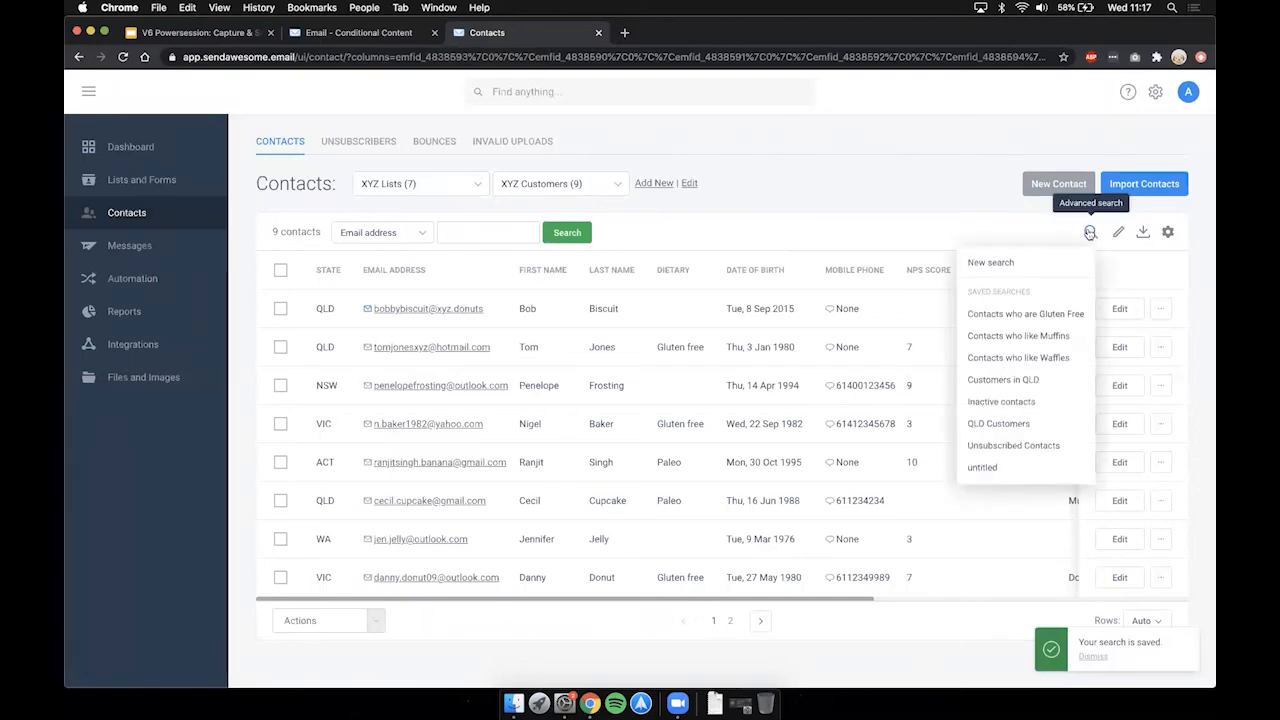
left_click(1000, 423)
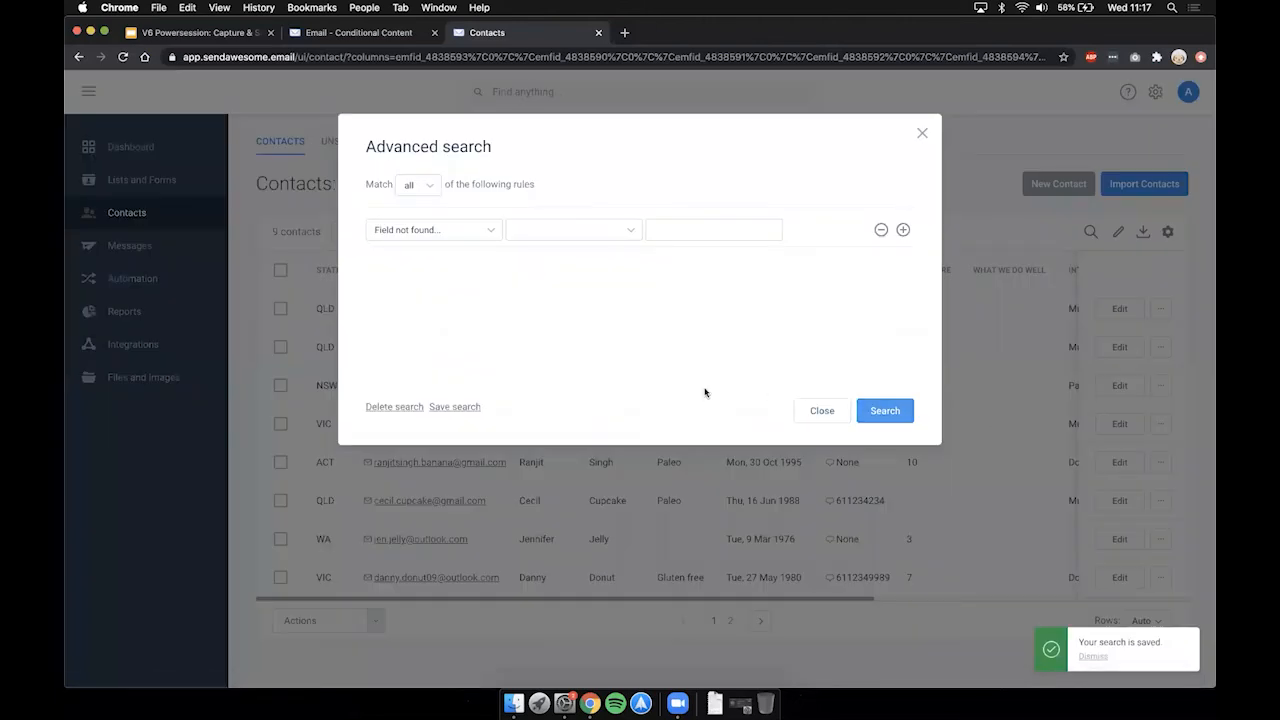
left_click(830, 418)
- Run the saved search "Customers in QLD" on the XYZ Customers contacts and clear it after viewing the matches
left_click(1090, 232)
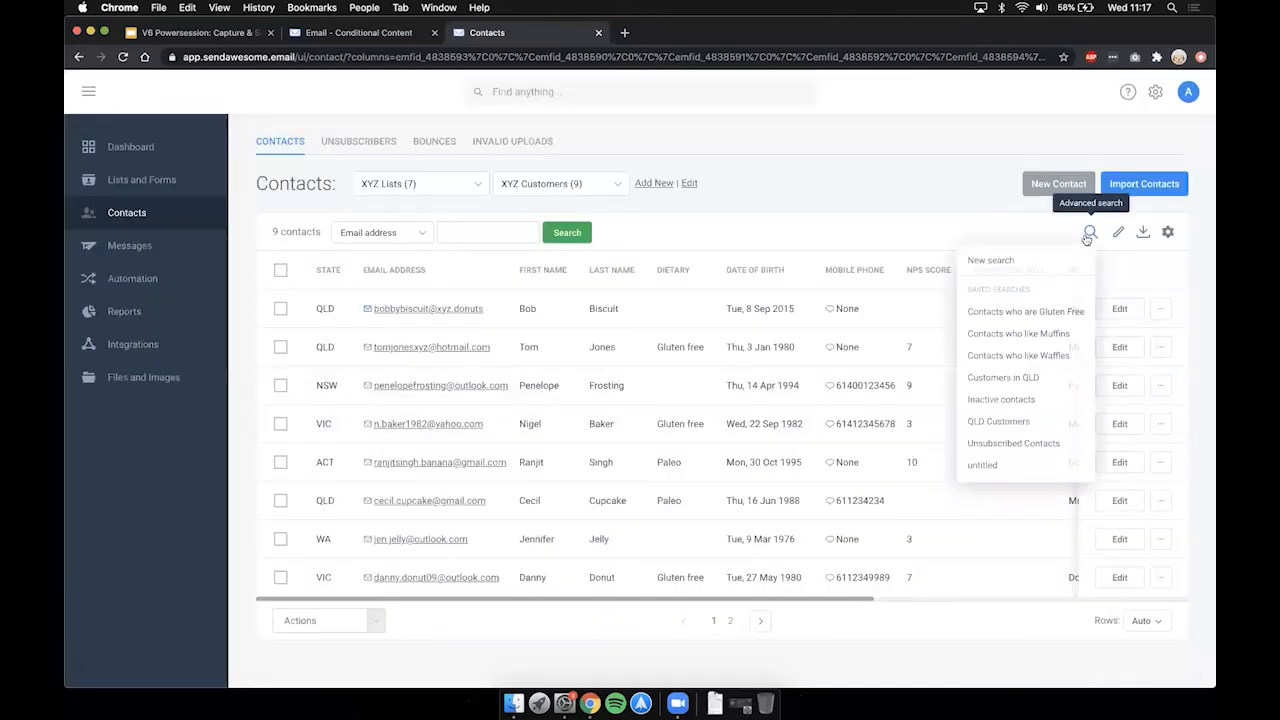
left_click(1040, 385)
left_click(886, 416)
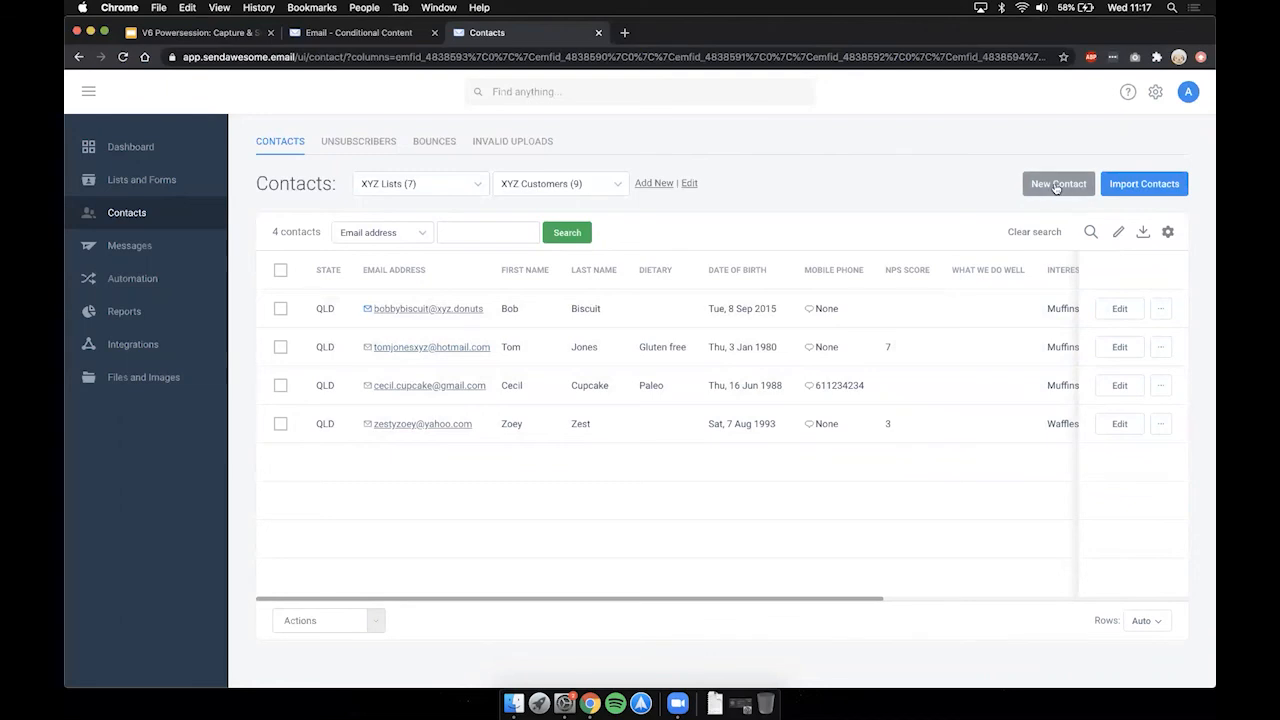
left_click(1047, 231)
- Set up another new advanced search of the contacts with the rule State, Includes any, QLD
left_click(1089, 231)
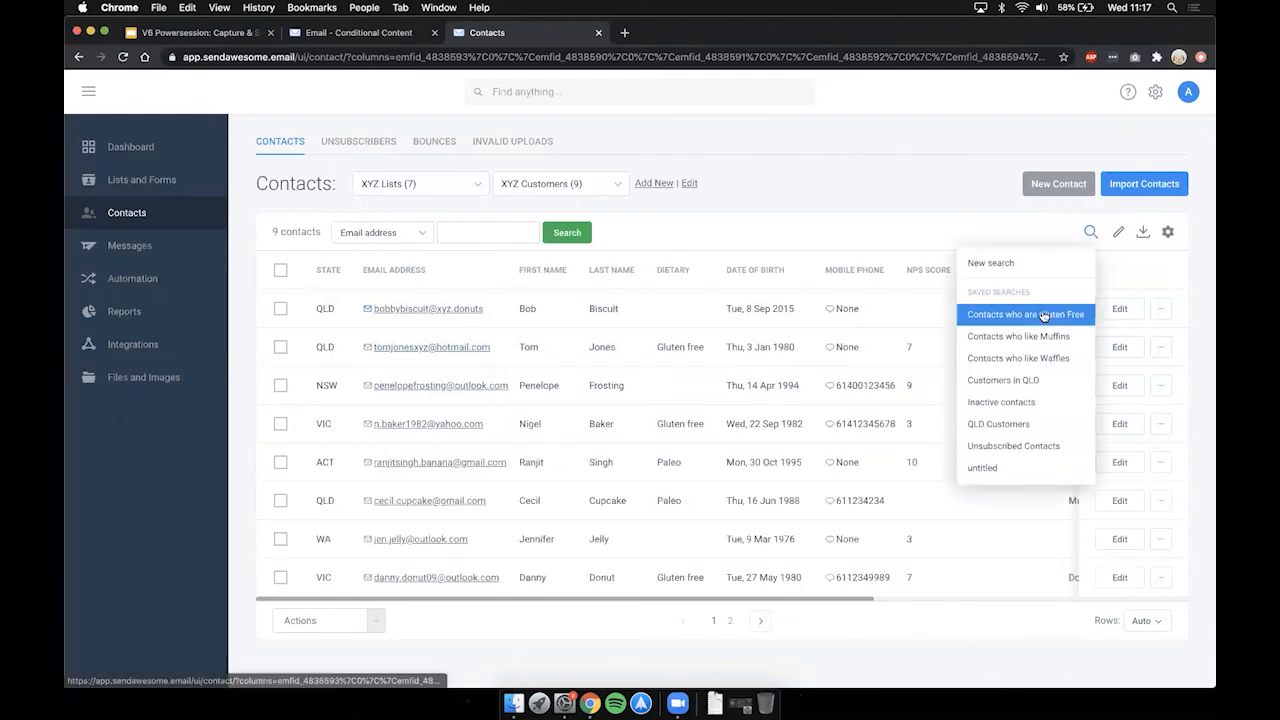
left_click(1009, 265)
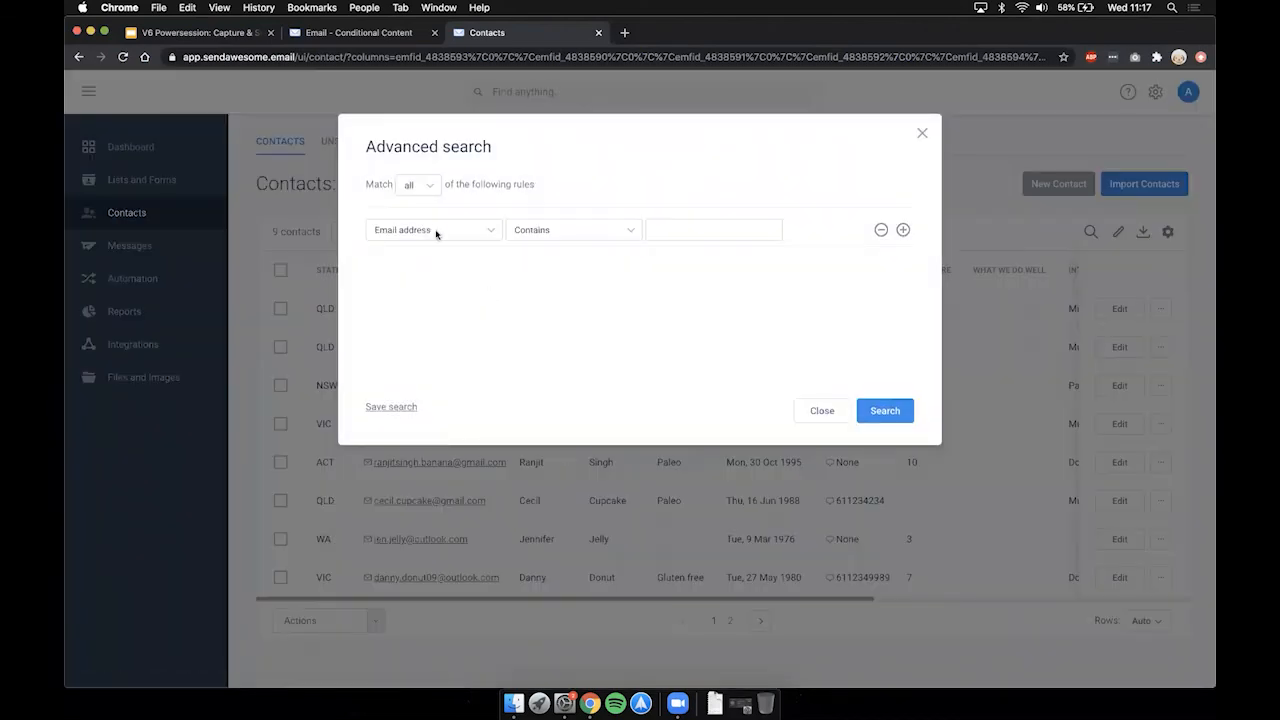
left_click(437, 233)
left_click(398, 315)
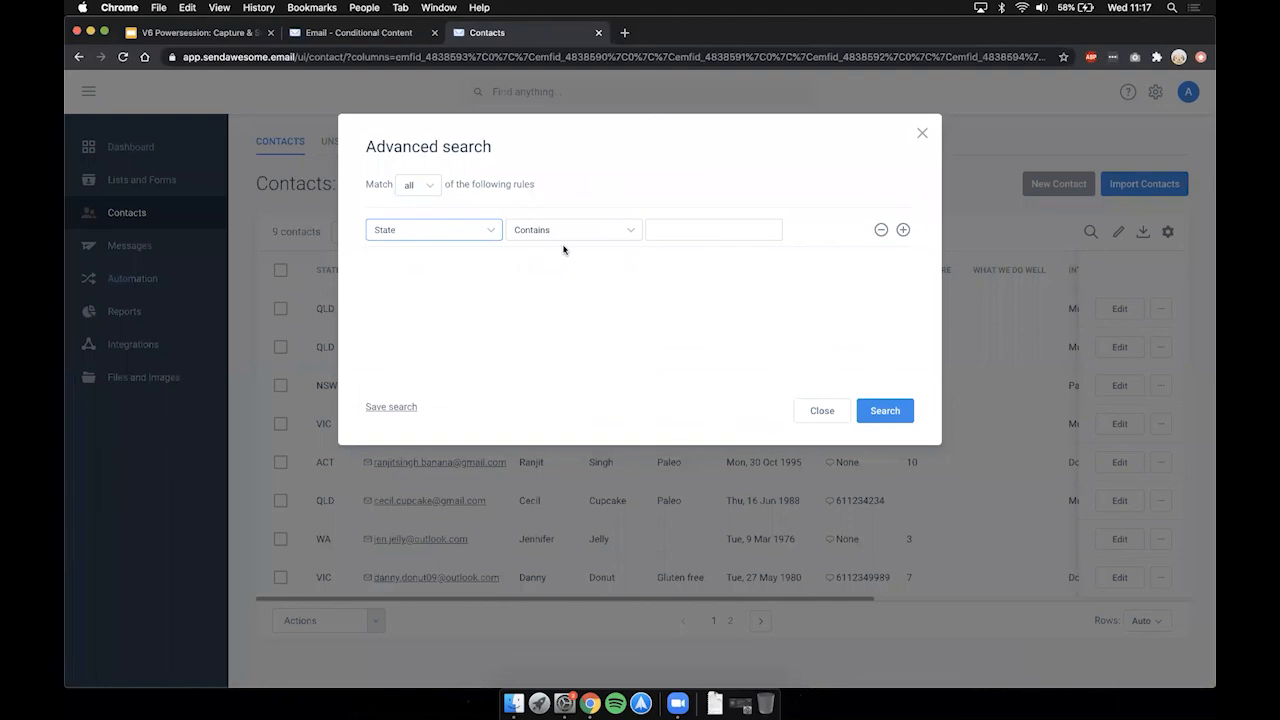
left_click(563, 234)
left_click(545, 278)
left_click(653, 276)
- Add a second rule of Dietary, Includes any, Gluten free, and save the search as "QLD GF Customers only"
left_click(903, 229)
left_click(414, 345)
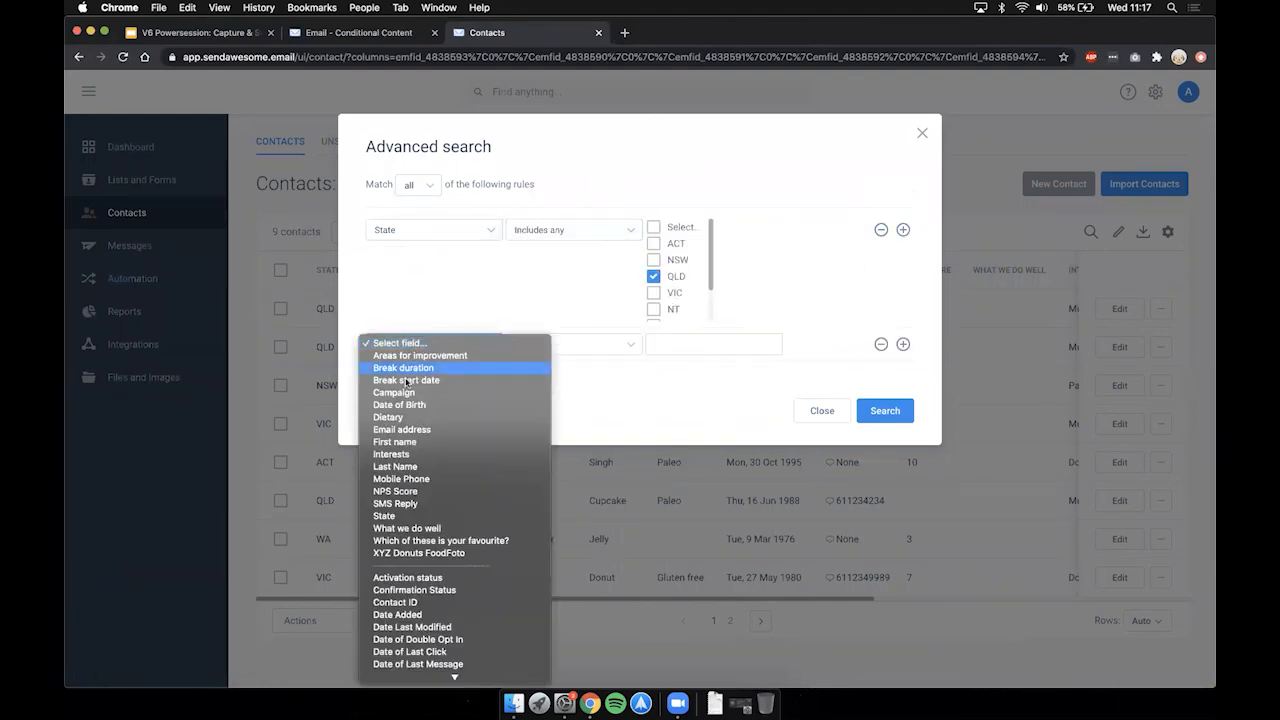
left_click(404, 418)
left_click(535, 350)
left_click(556, 386)
left_click(673, 345)
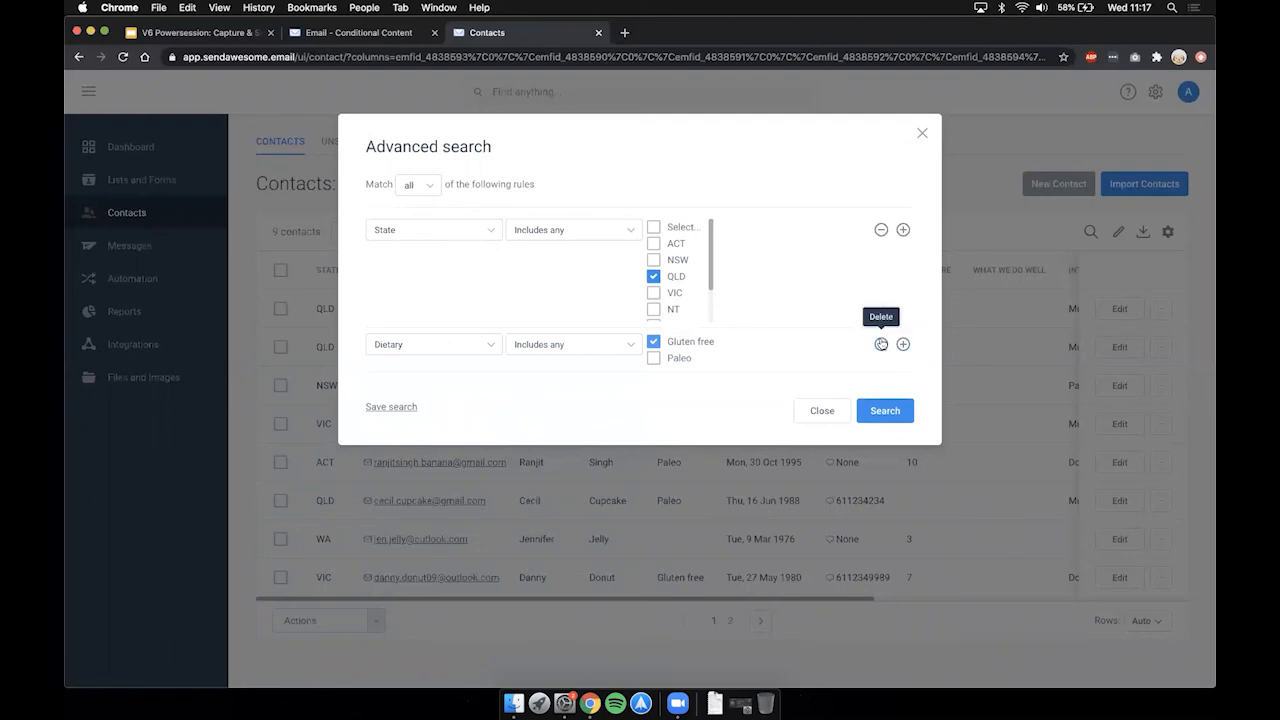
left_click(391, 407)
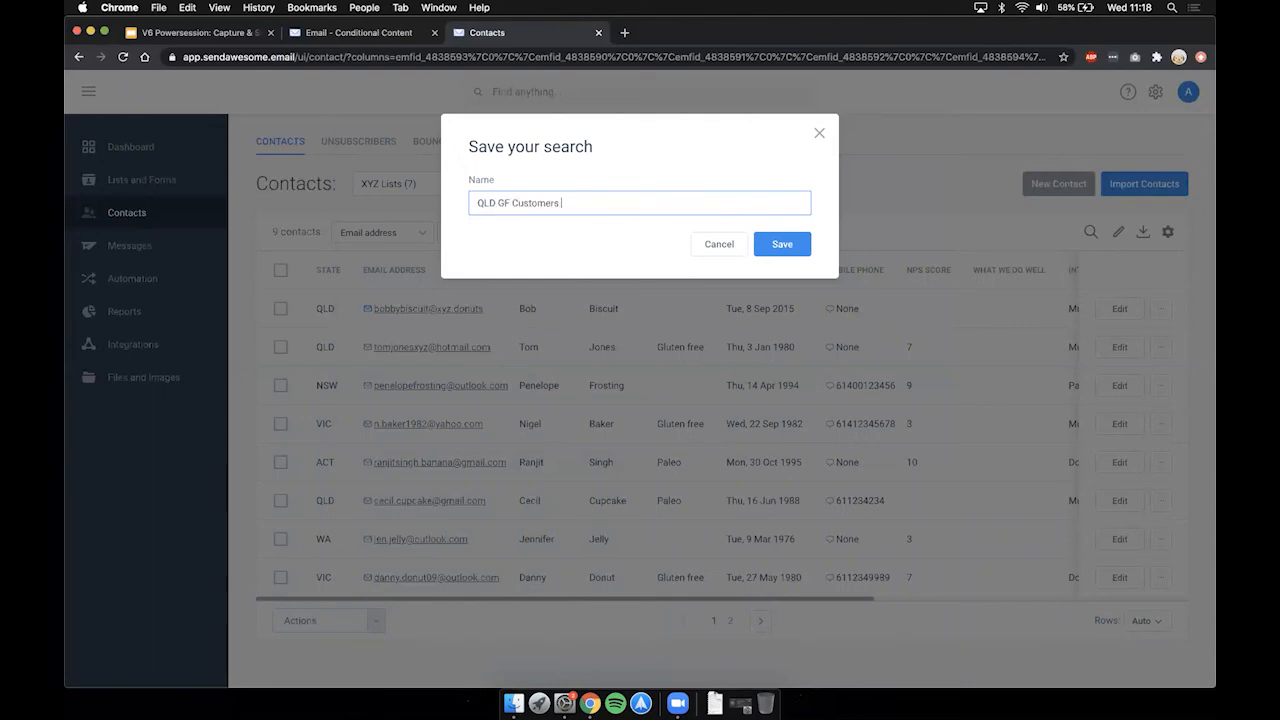
left_click(780, 245)
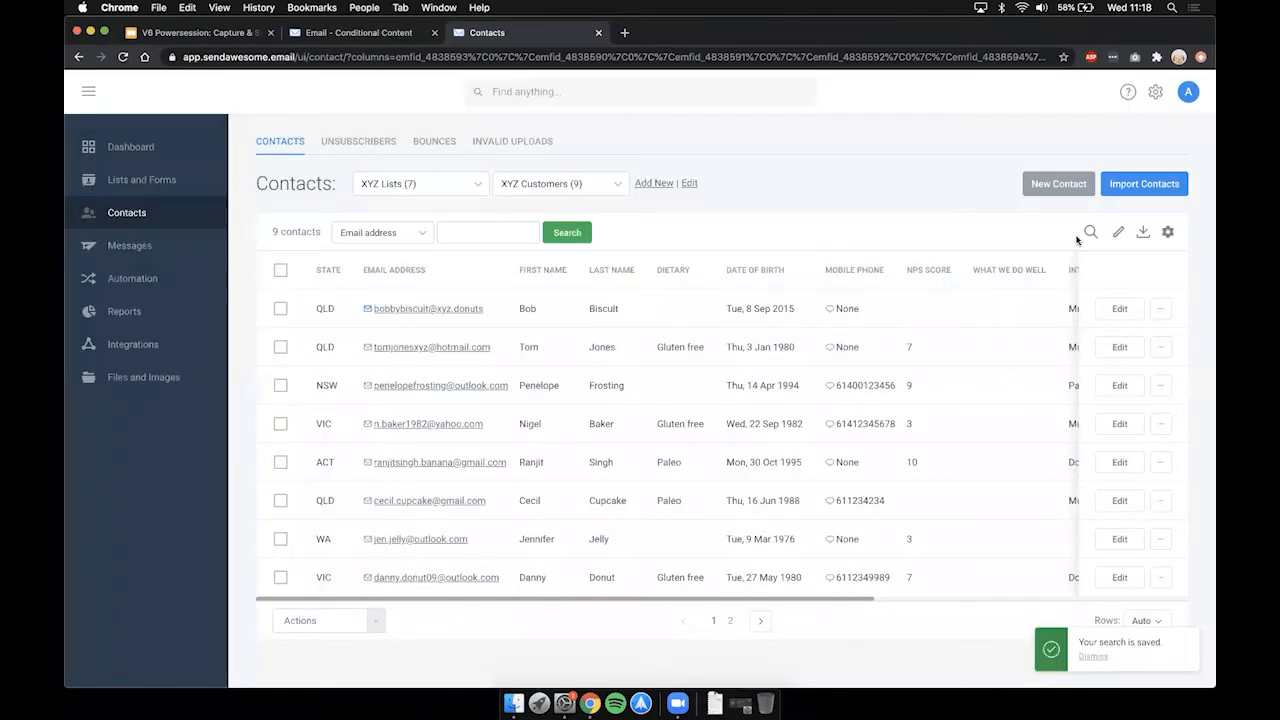
- Run the saved search "QLD GF Customers only", view the matching contacts and clear the search
left_click(1089, 233)
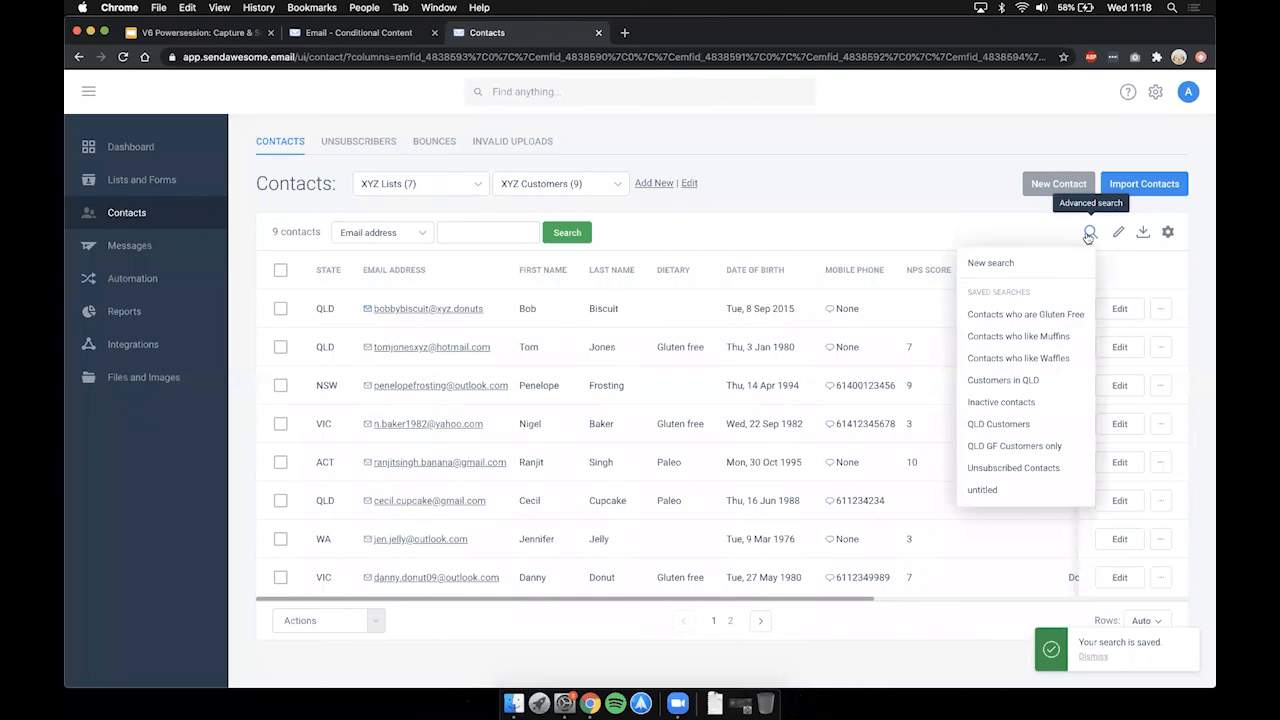
left_click(1059, 446)
left_click(897, 407)
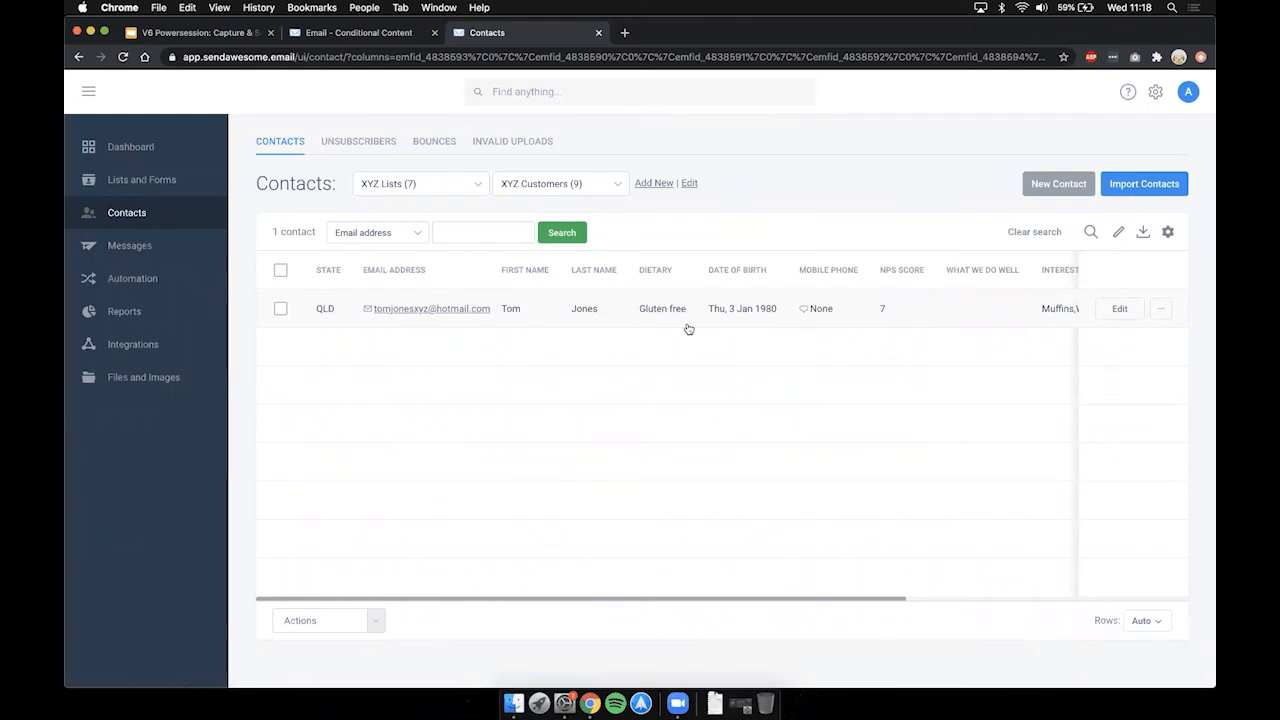
left_click(1033, 232)
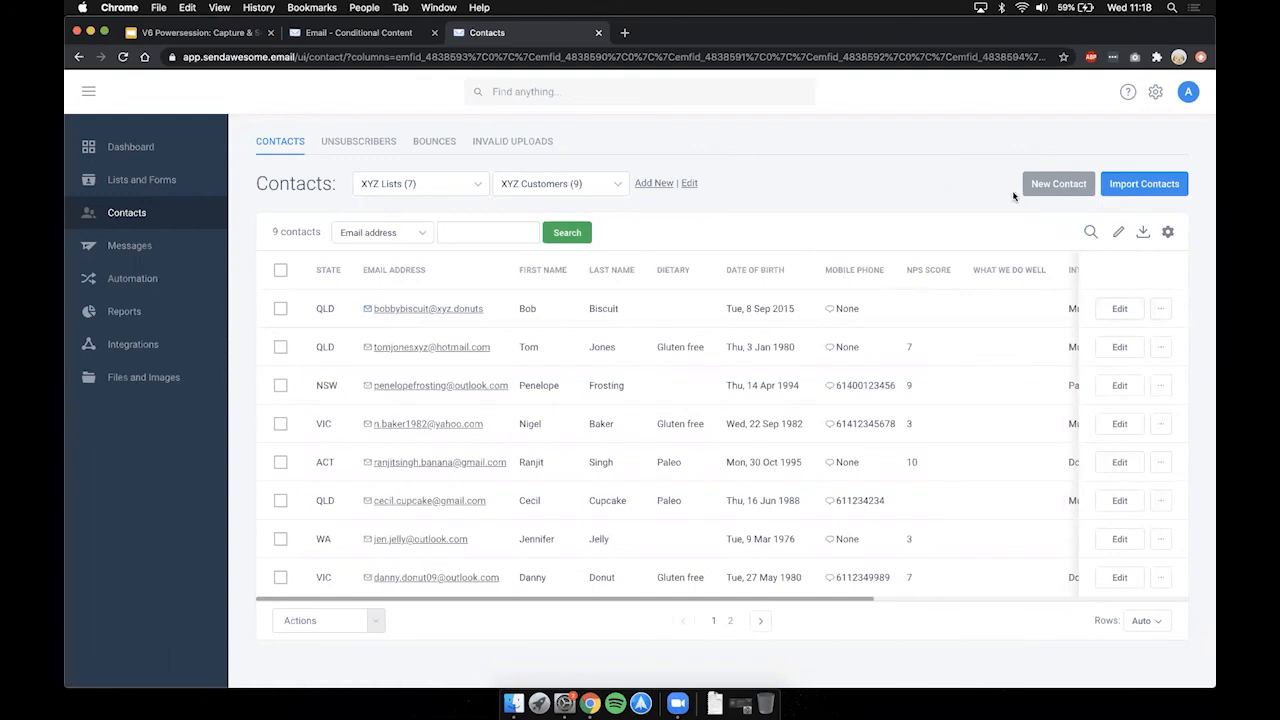
- Run the saved search "Contacts who are Gluten Free", clear it and look over the list of saved searches
left_click(1088, 234)
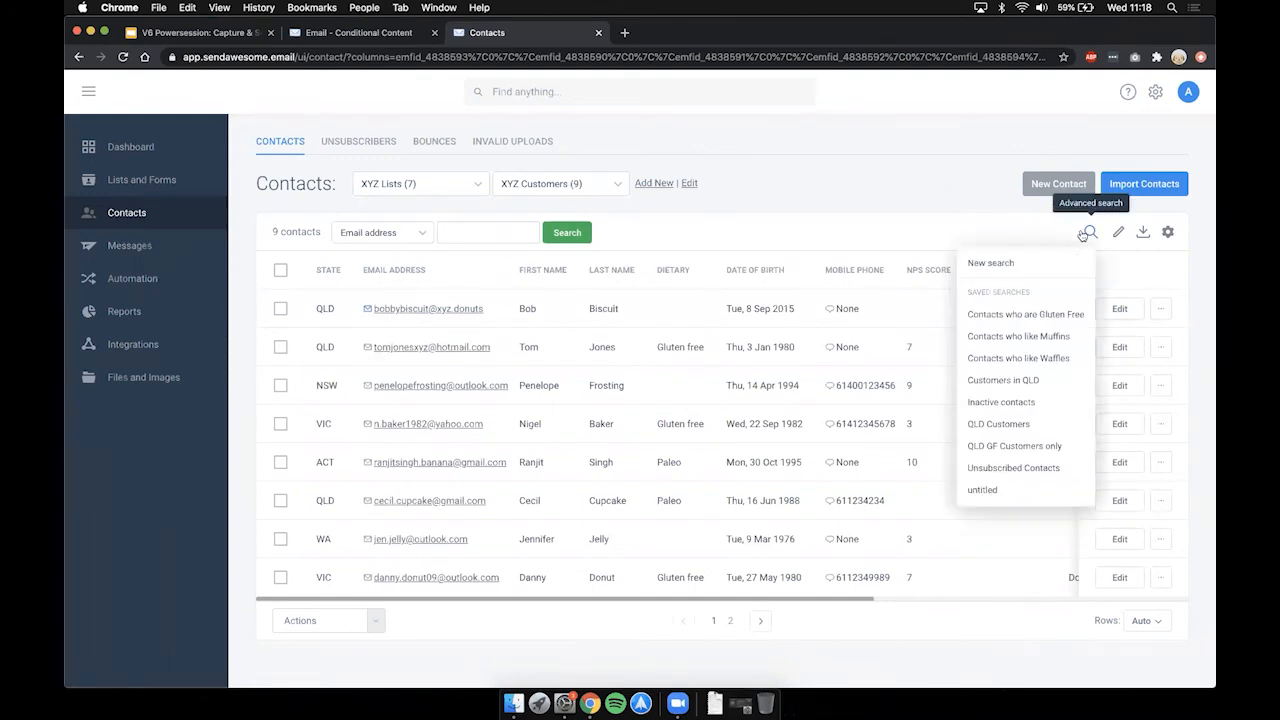
left_click(1065, 315)
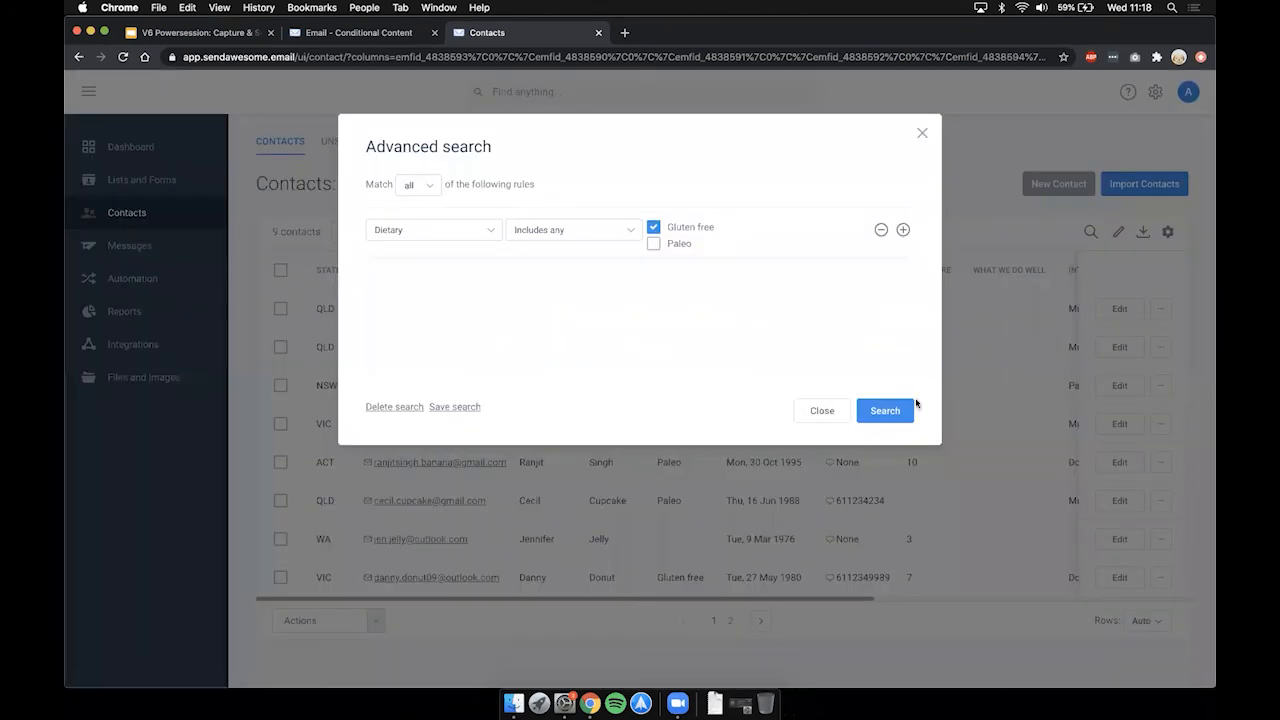
left_click(884, 410)
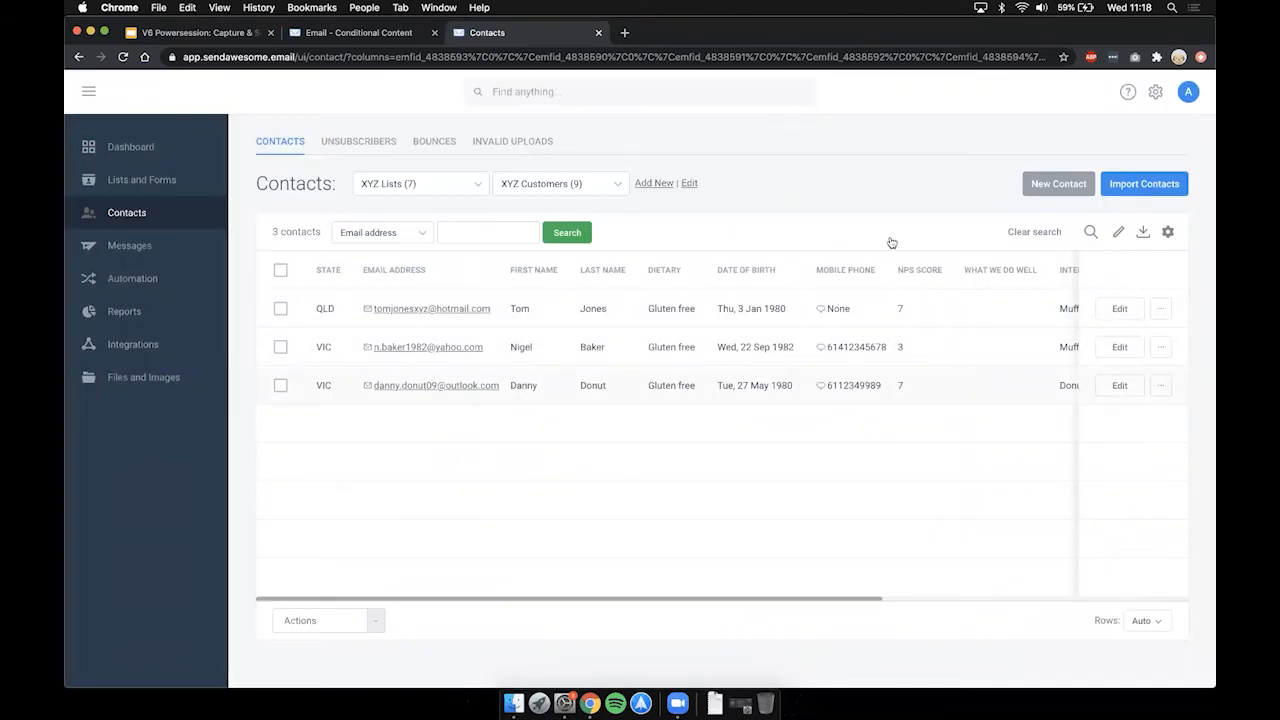
left_click(1034, 233)
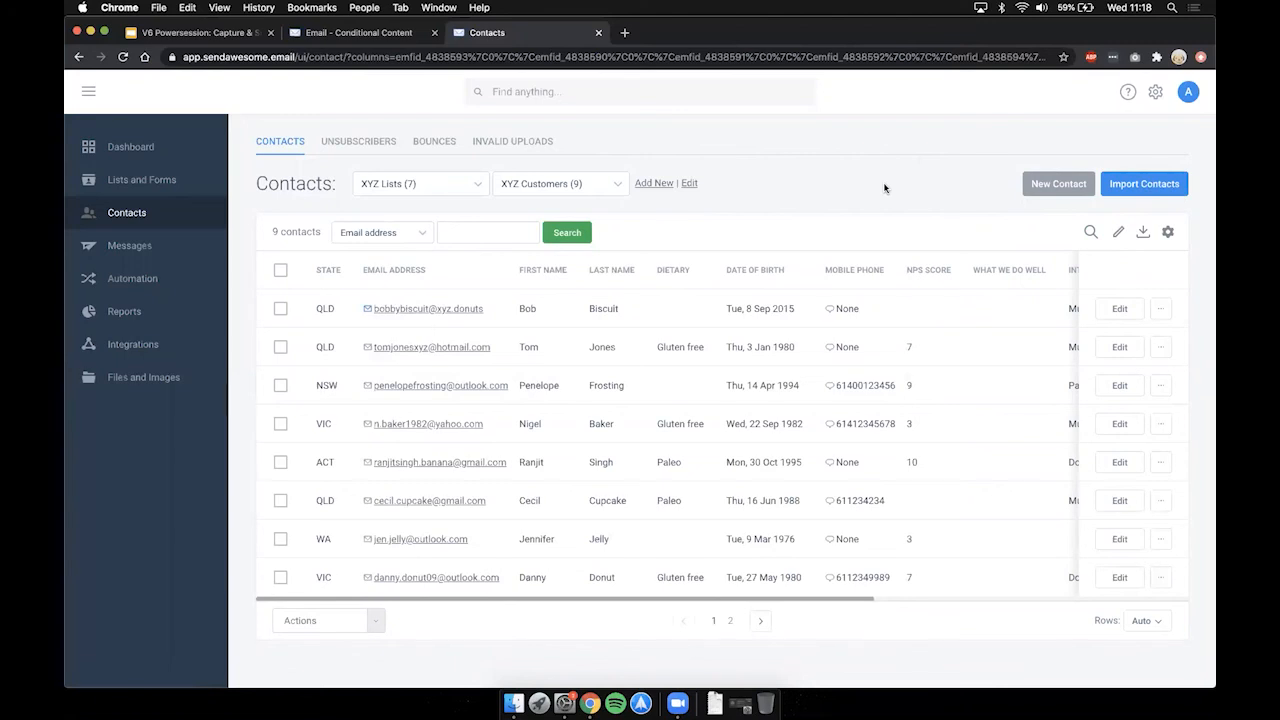
left_click(1091, 232)
left_click(934, 203)
- Switch to the Conditional Content email and proceed to its send settings
left_click(342, 33)
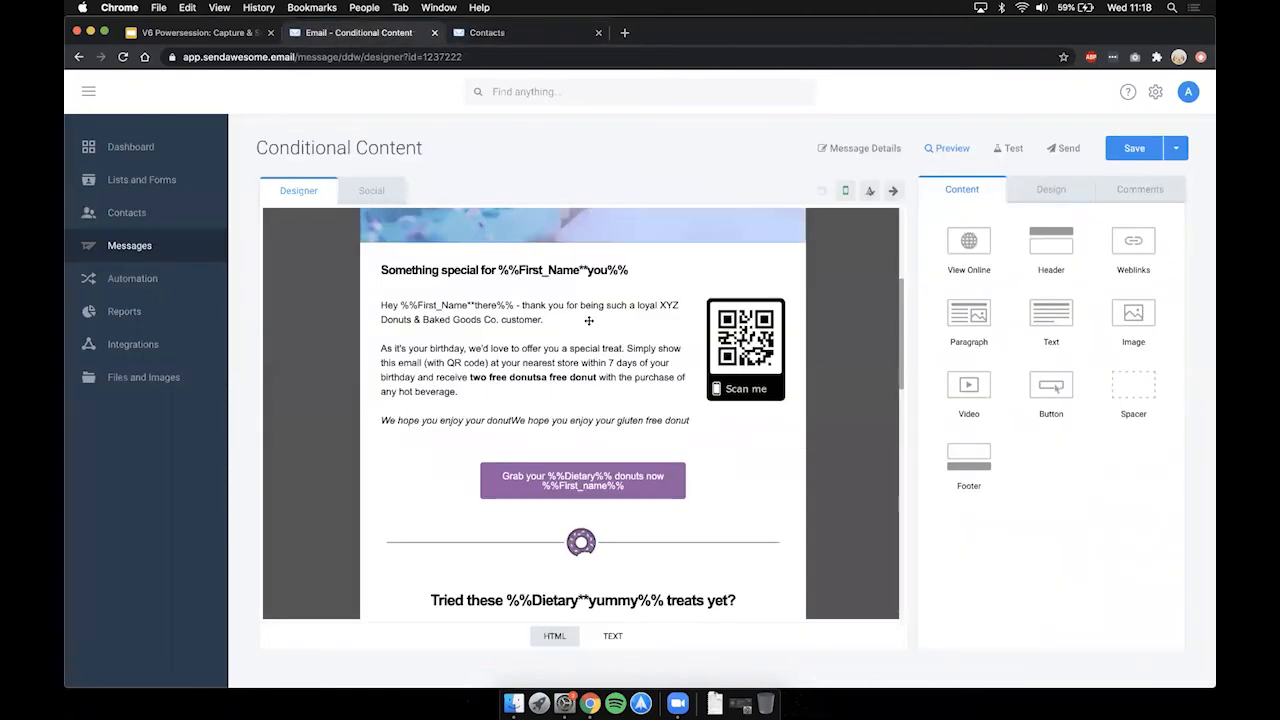
scroll(600, 320, "up", 5)
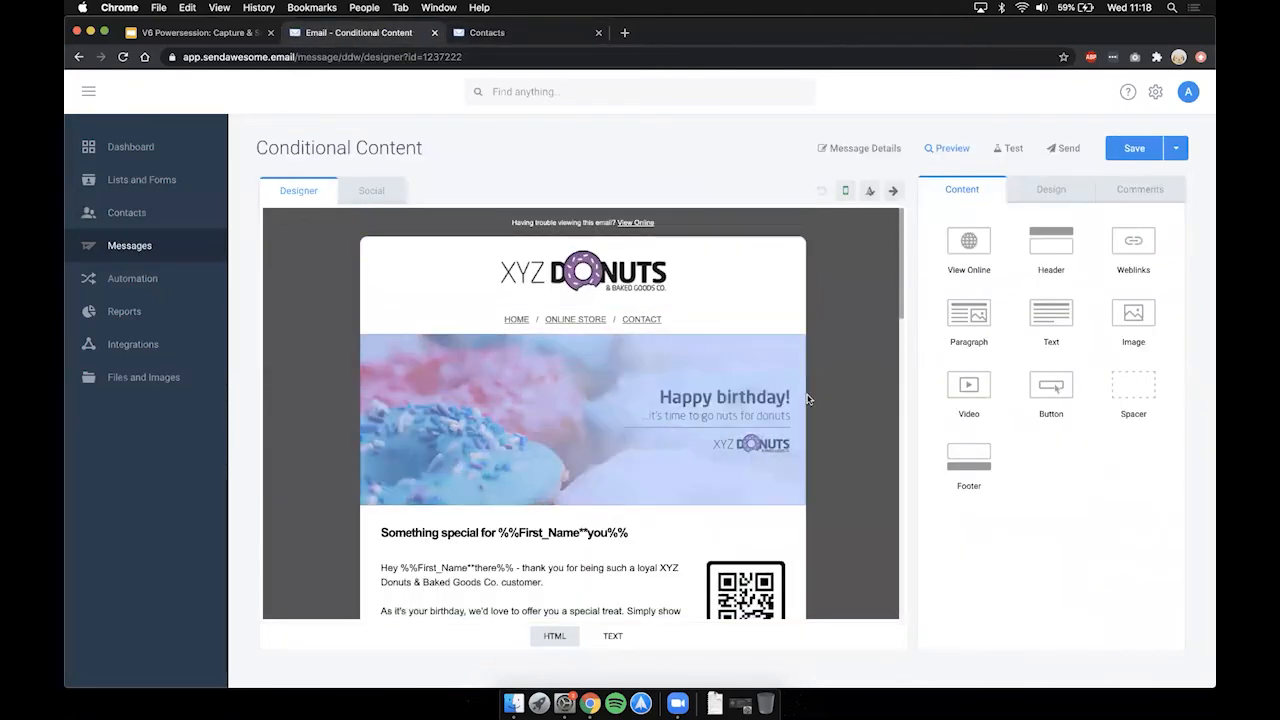
left_click(1067, 149)
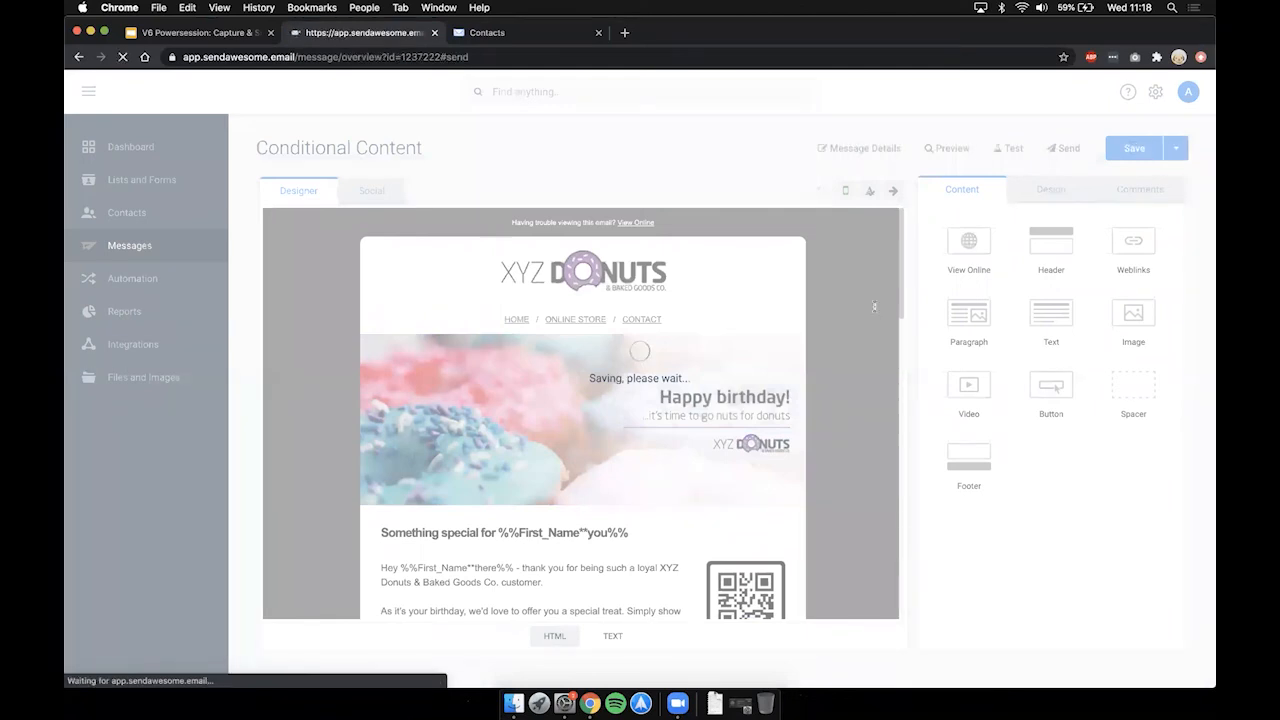
- Set the email's subject type to Regular and turn its schedule off
scroll(890, 403, "down", 3)
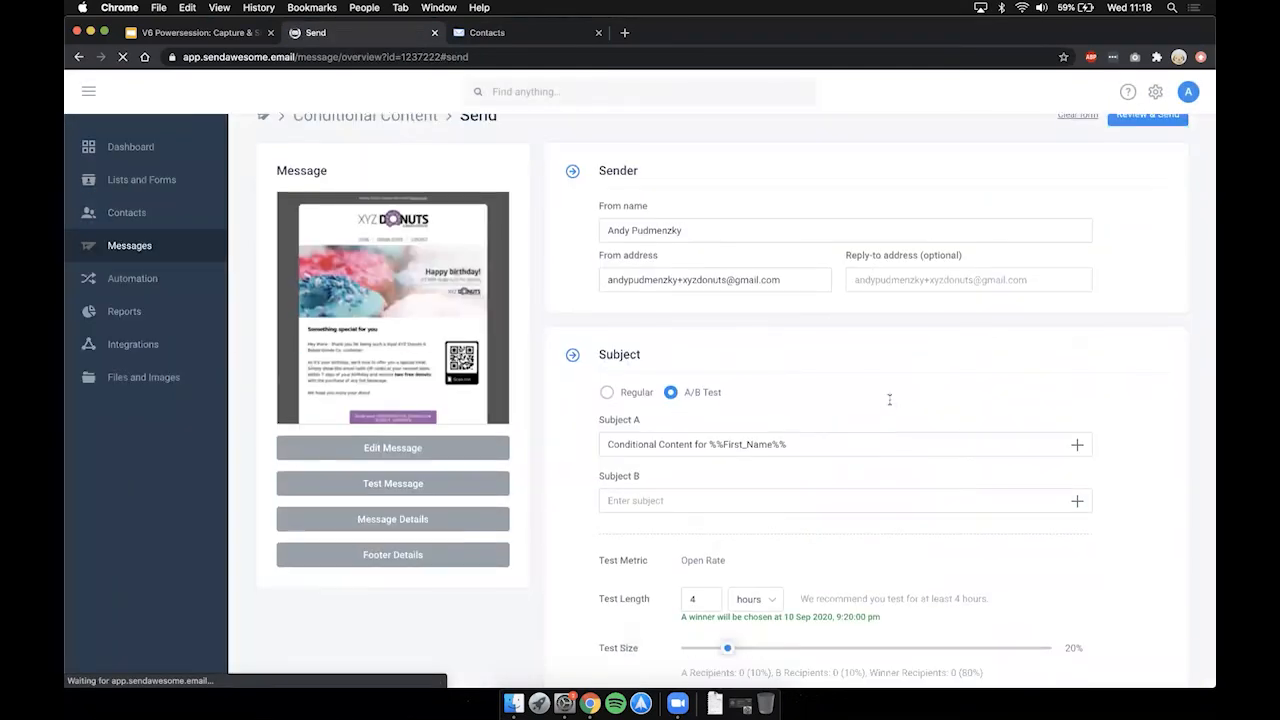
left_click(607, 255)
scroll(628, 468, "down", 1)
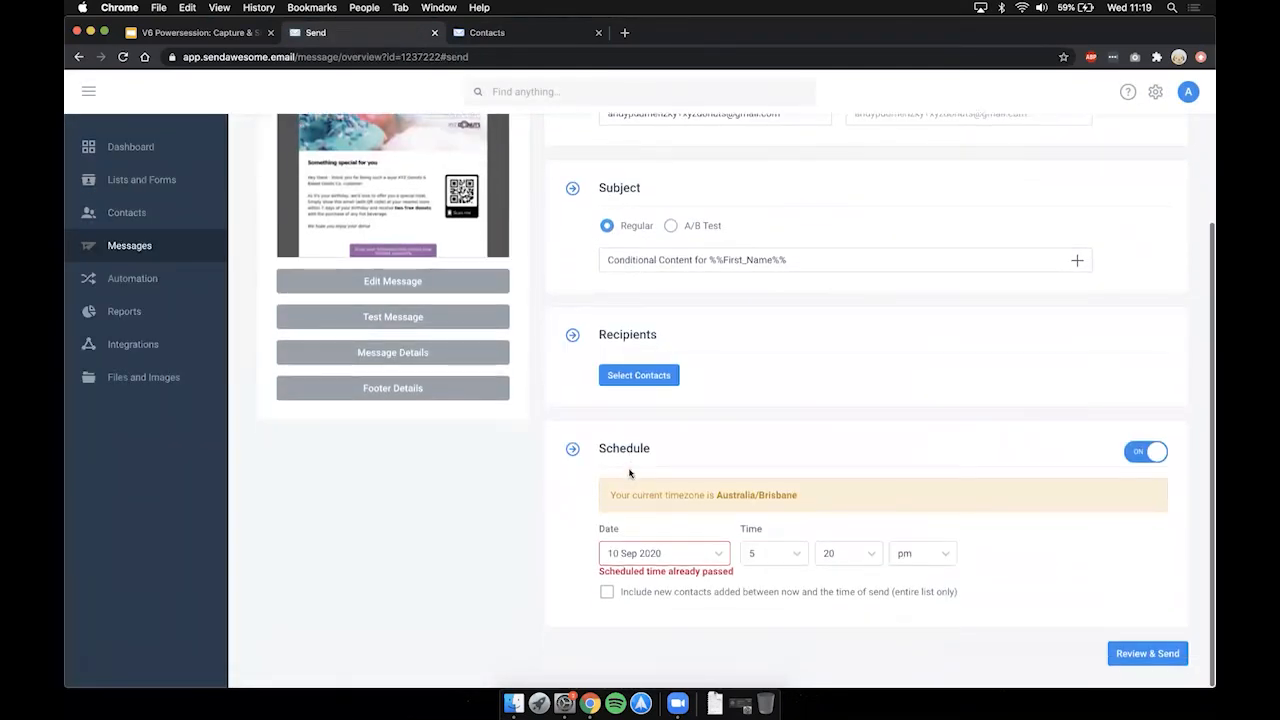
left_click(1150, 448)
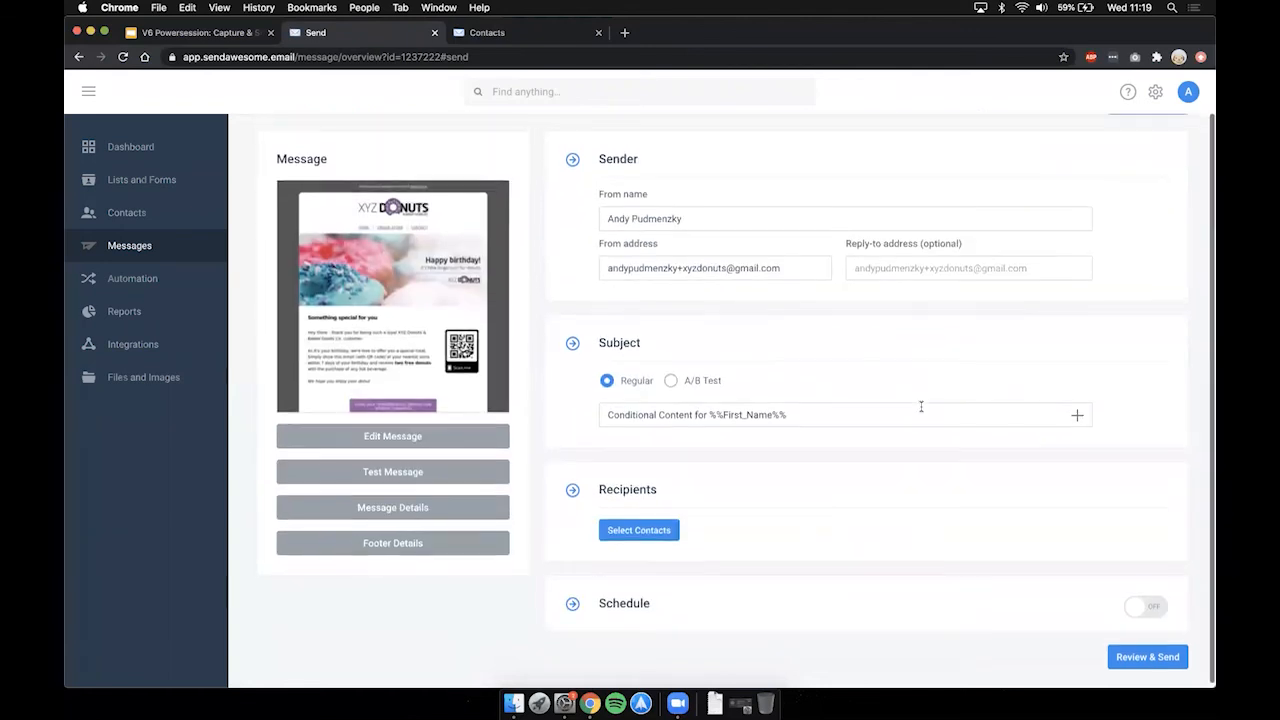
- Select the email's recipients from XYZ Customers by Advanced selection with the saved search "QLD GF Customers only", checking it against the Contacts page
left_click_drag(598, 491, 663, 491)
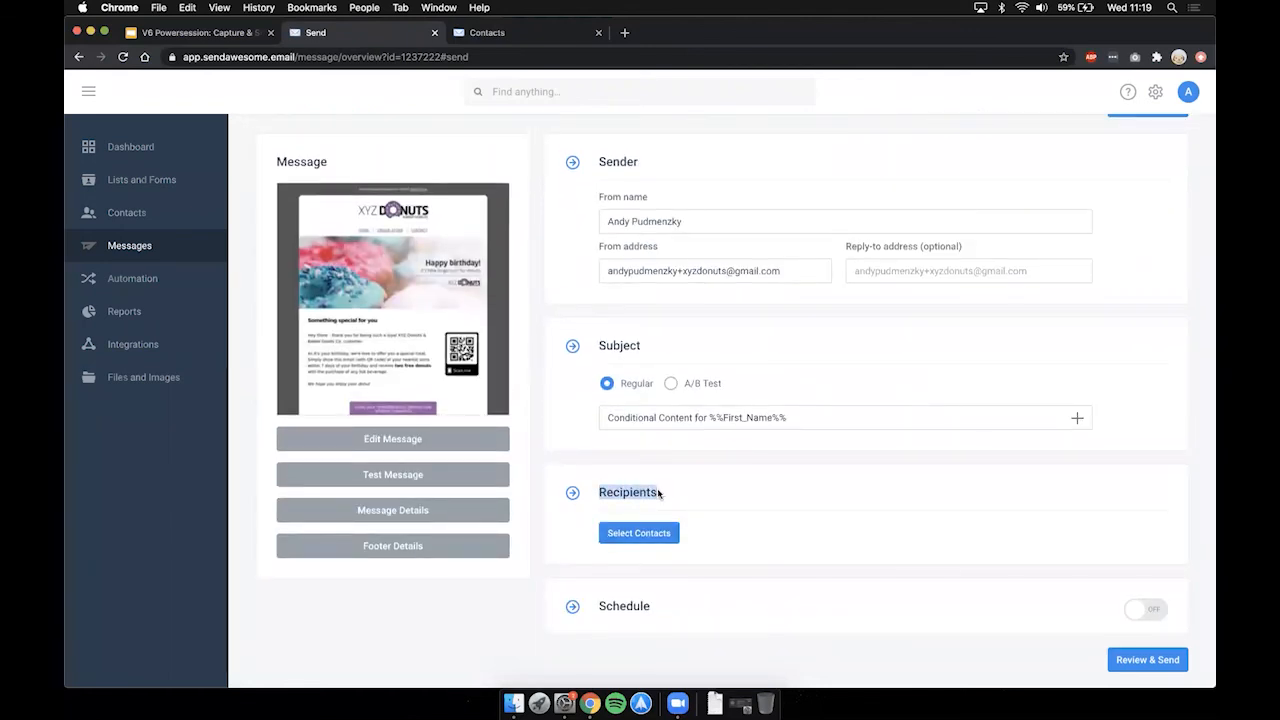
left_click(668, 497)
left_click(660, 533)
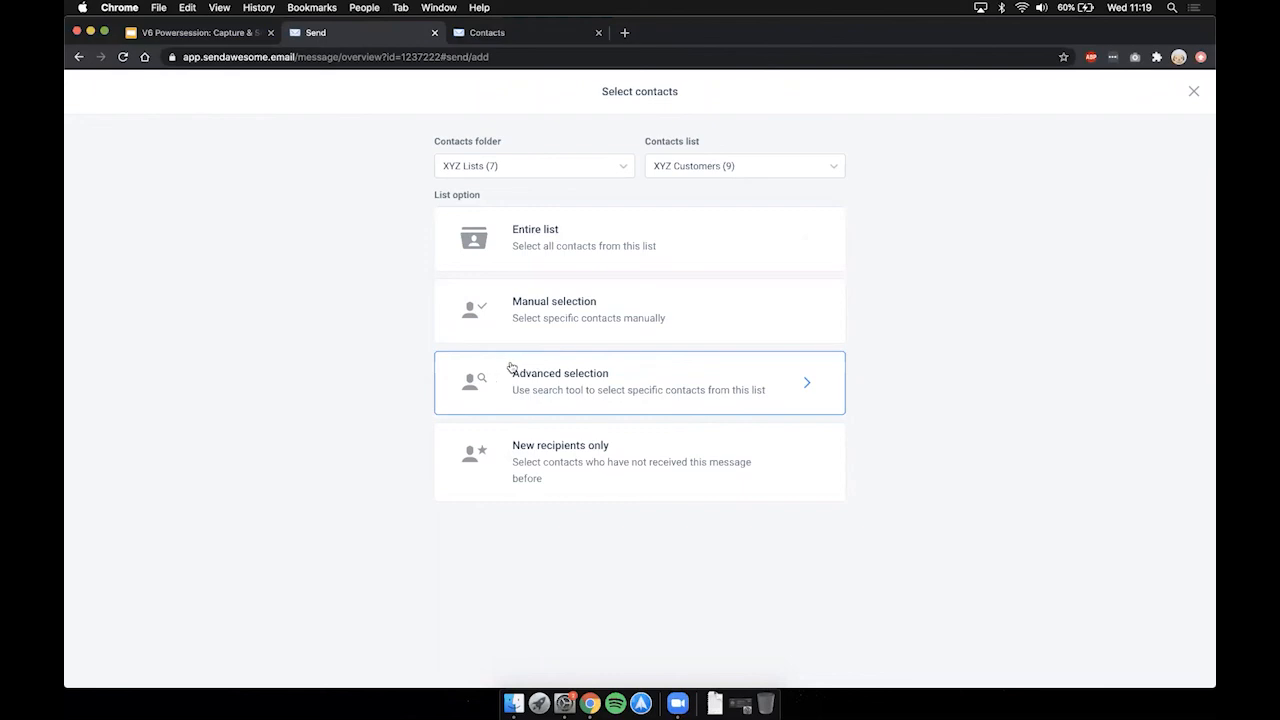
left_click(634, 385)
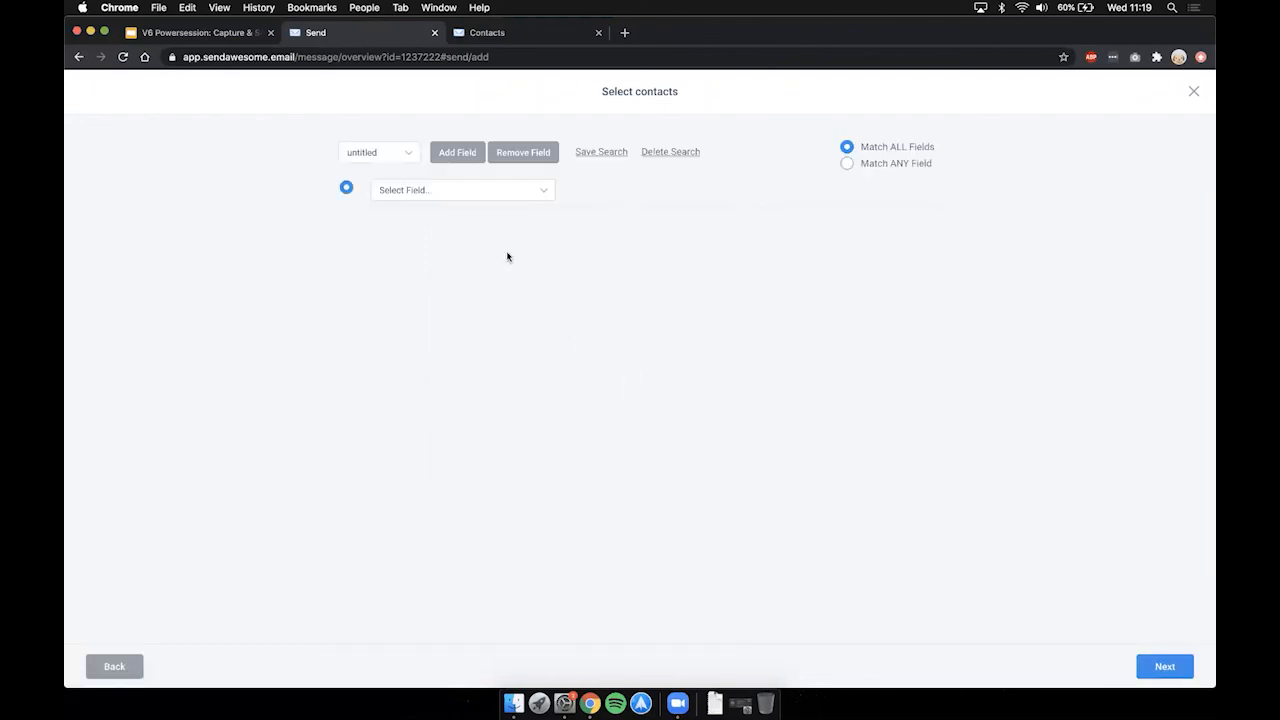
left_click(405, 153)
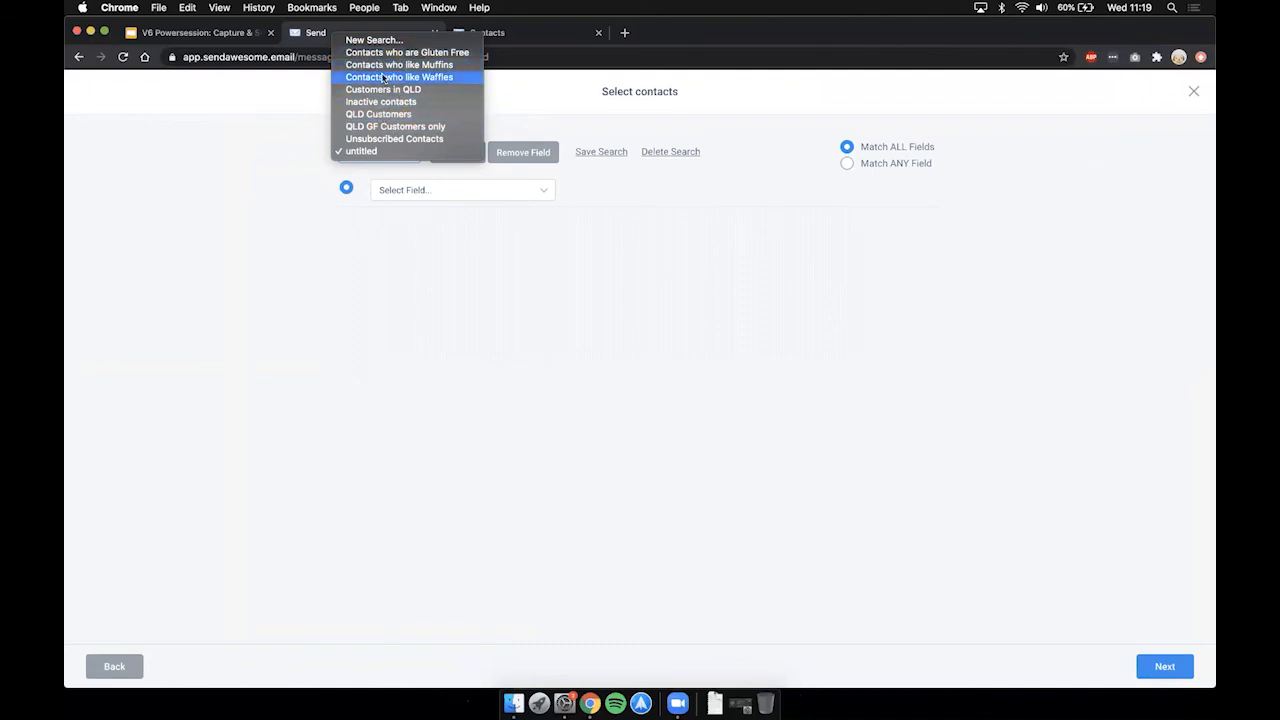
left_click(391, 127)
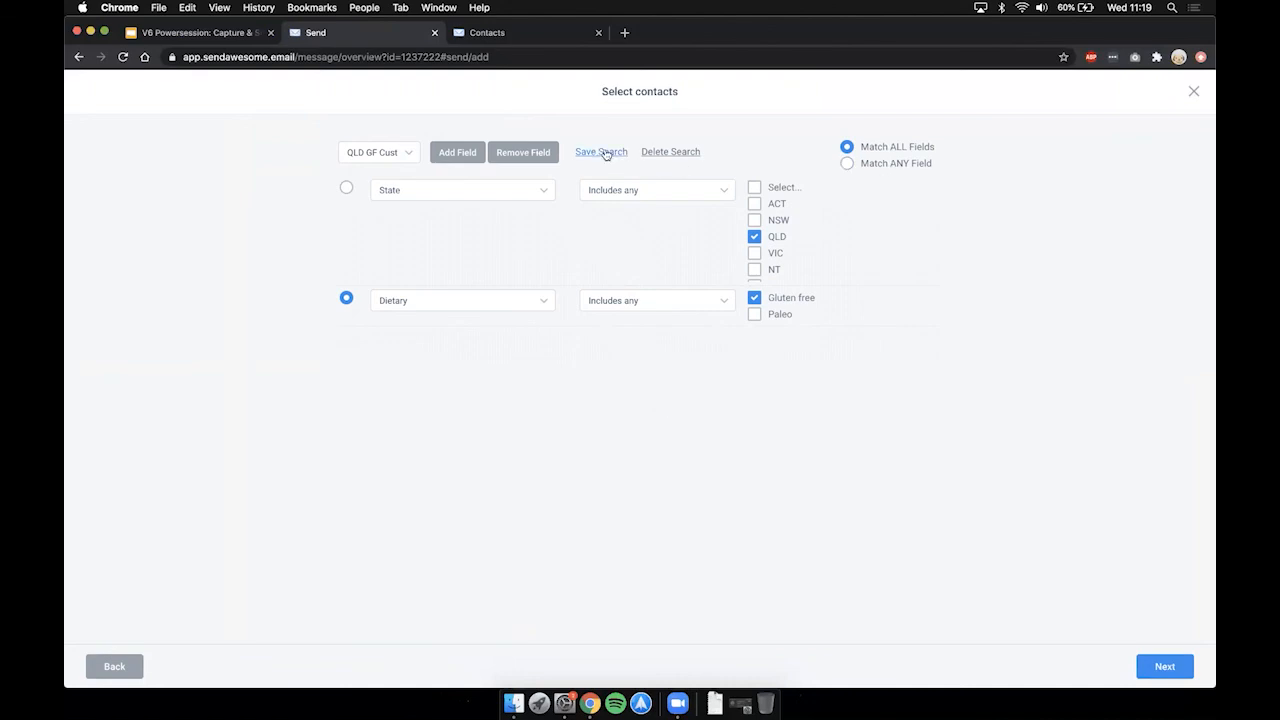
left_click(537, 30)
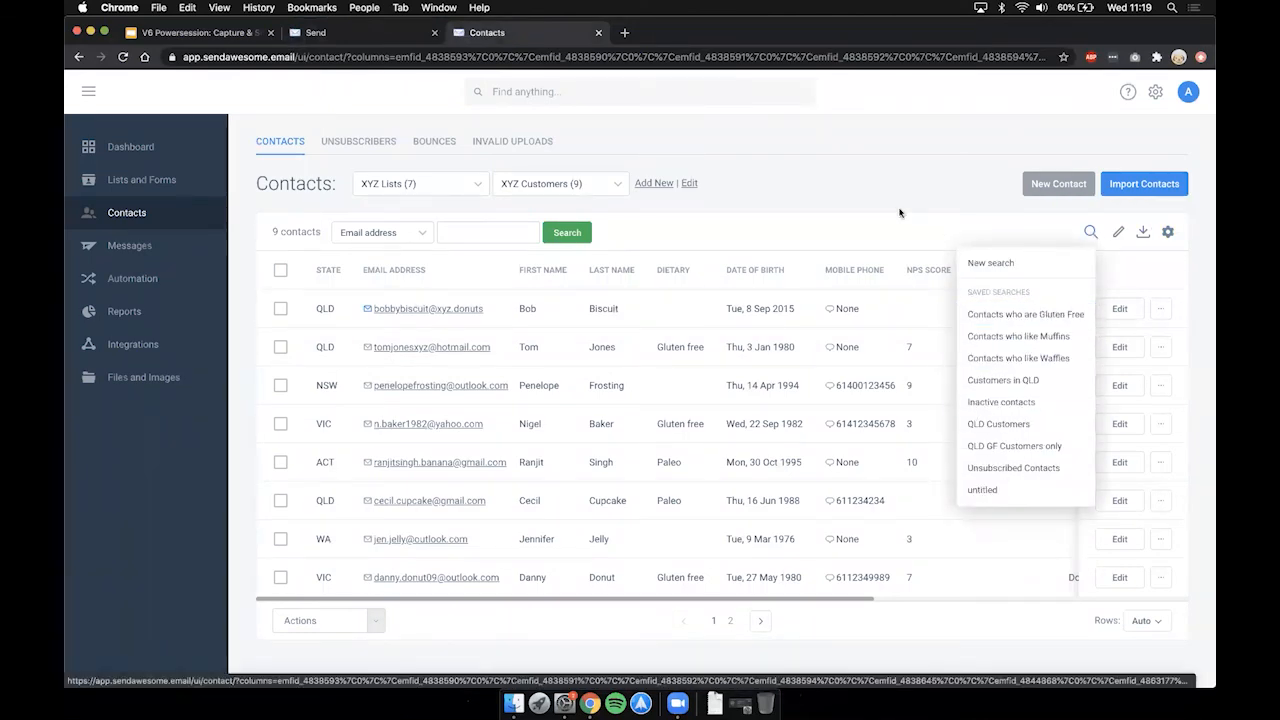
left_click(376, 42)
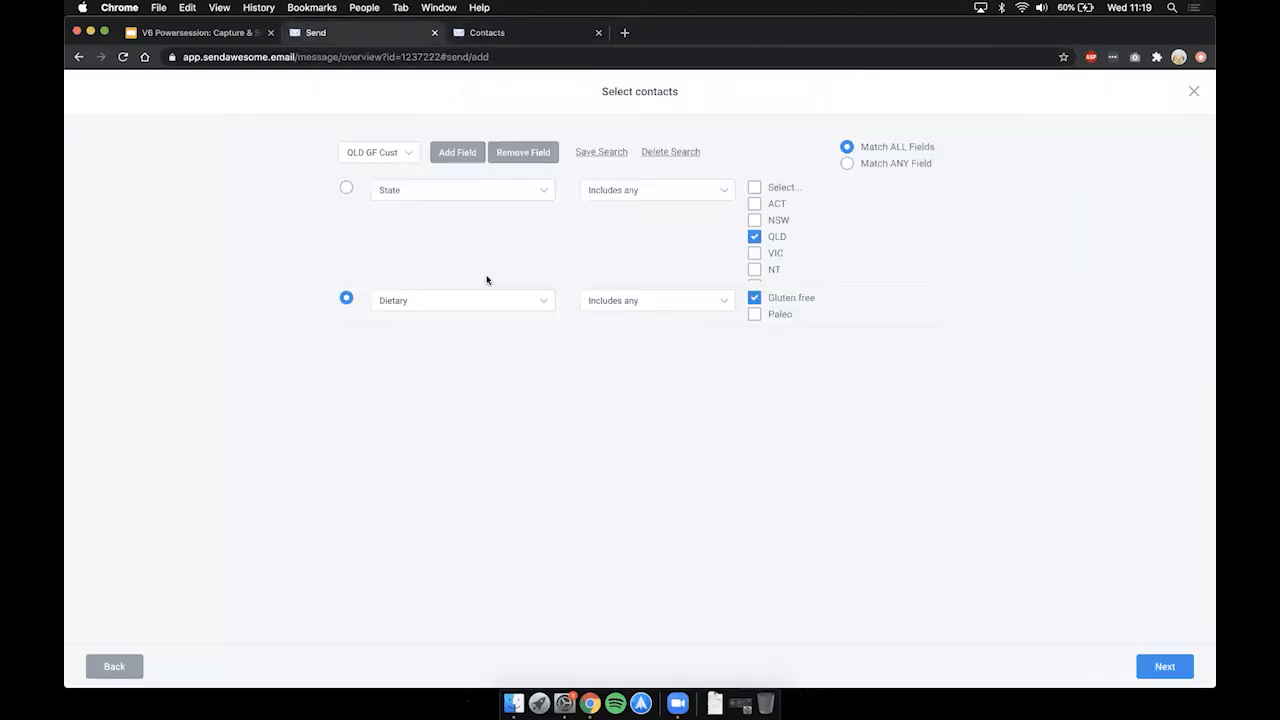
- Confirm the advanced selection as the email's recipients and return to the Google Slides presentation
left_click(1167, 667)
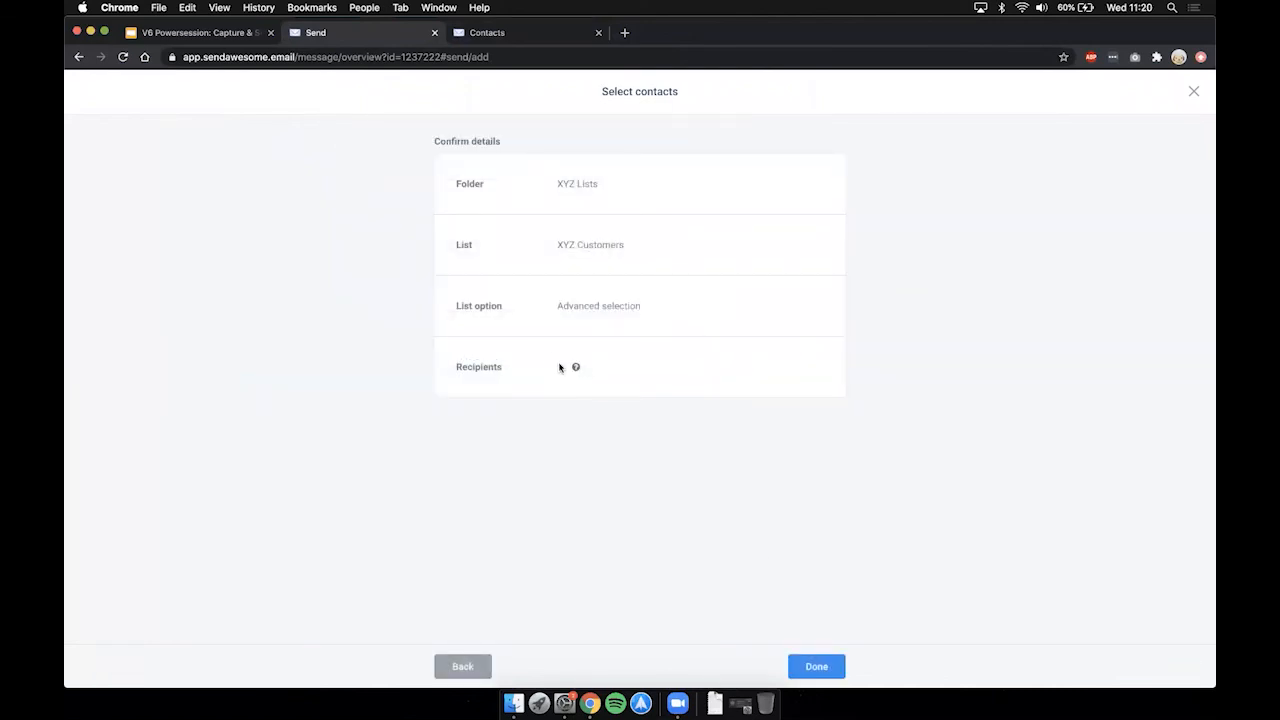
left_click(818, 668)
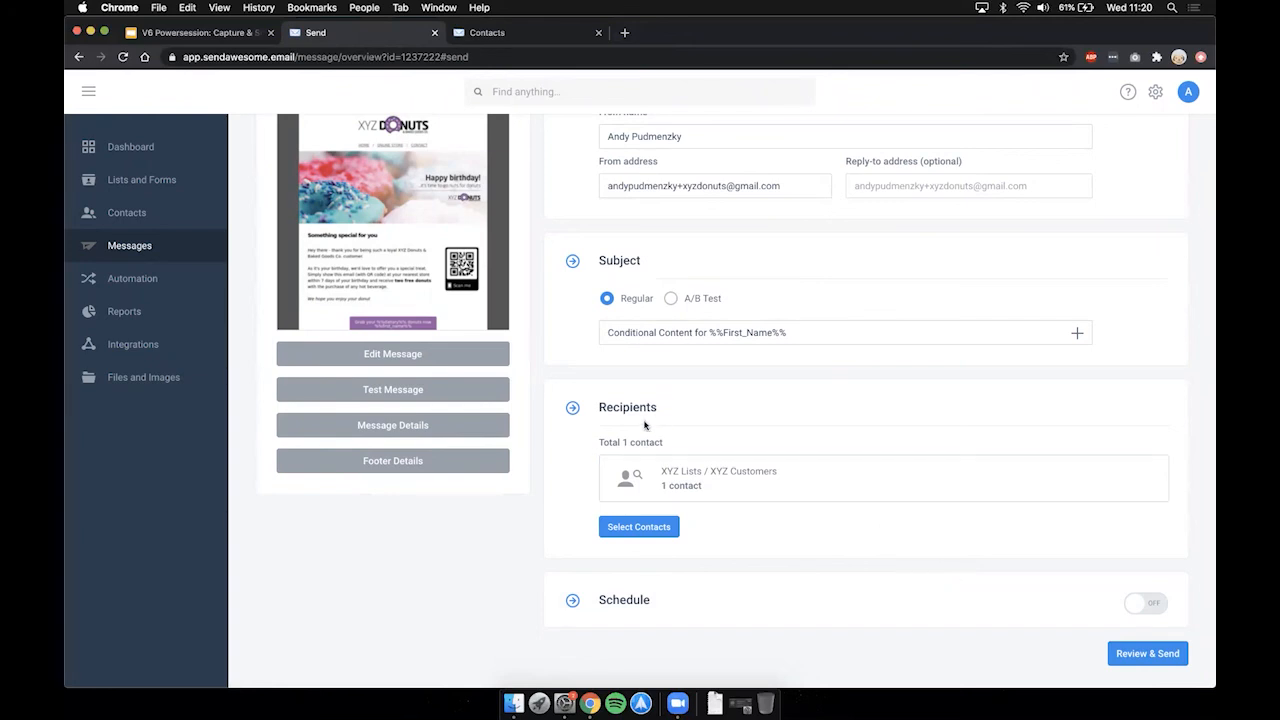
mouse_move(611, 473)
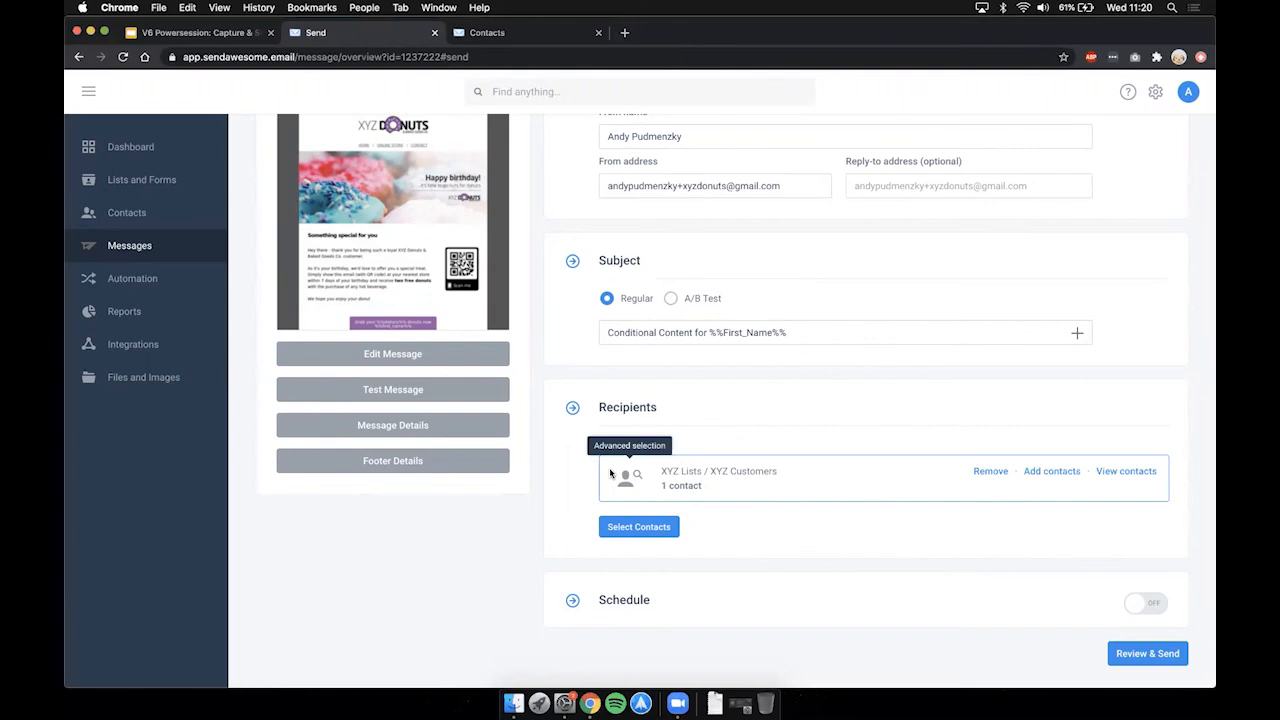
left_click(210, 33)
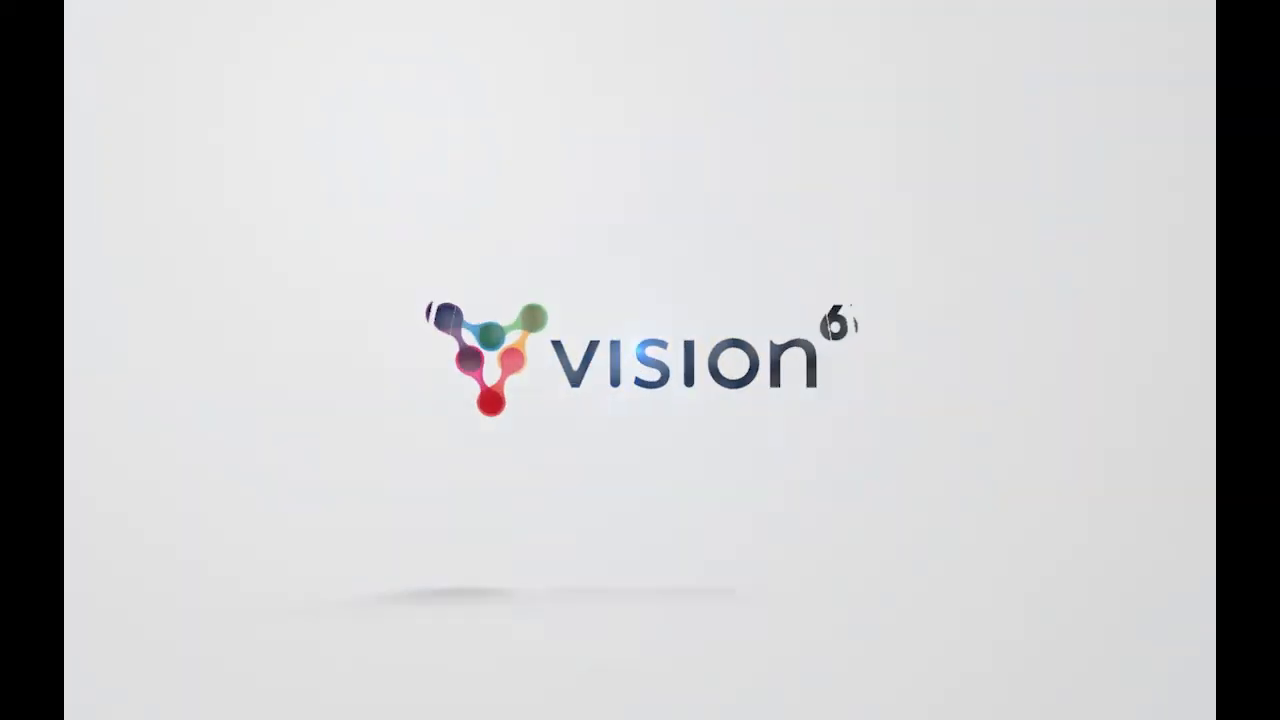